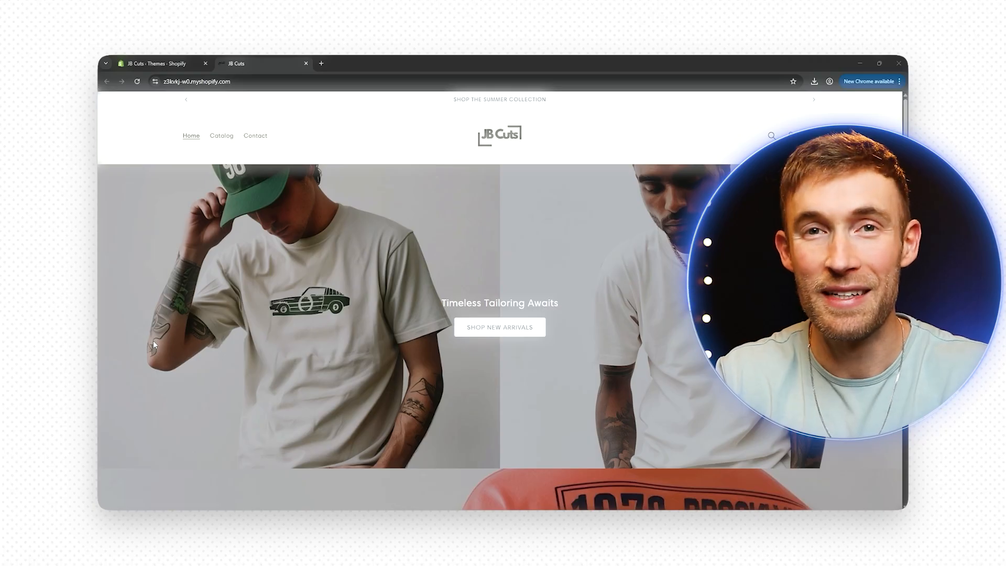
- Go to the joshburnstech.com/shopify link to reach Shopify's $1/month free-trial sign-up page
scroll(153, 341, down, 7)
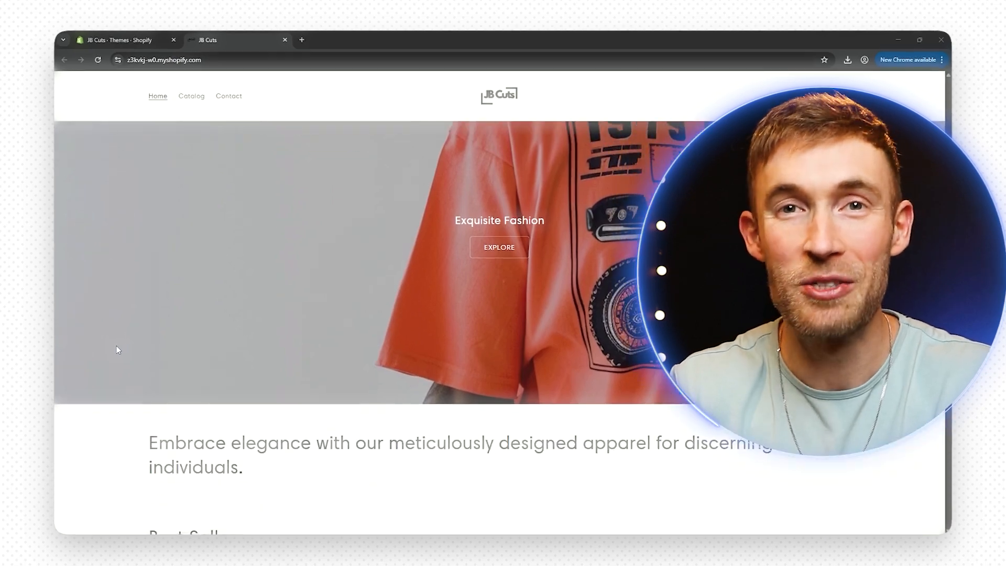
scroll(116, 345, down, 3)
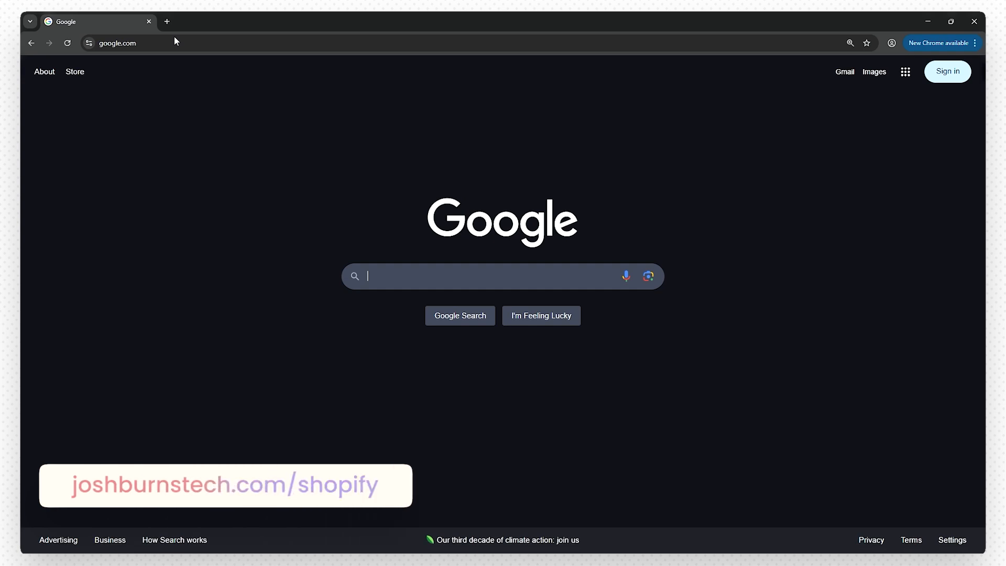
click(174, 41)
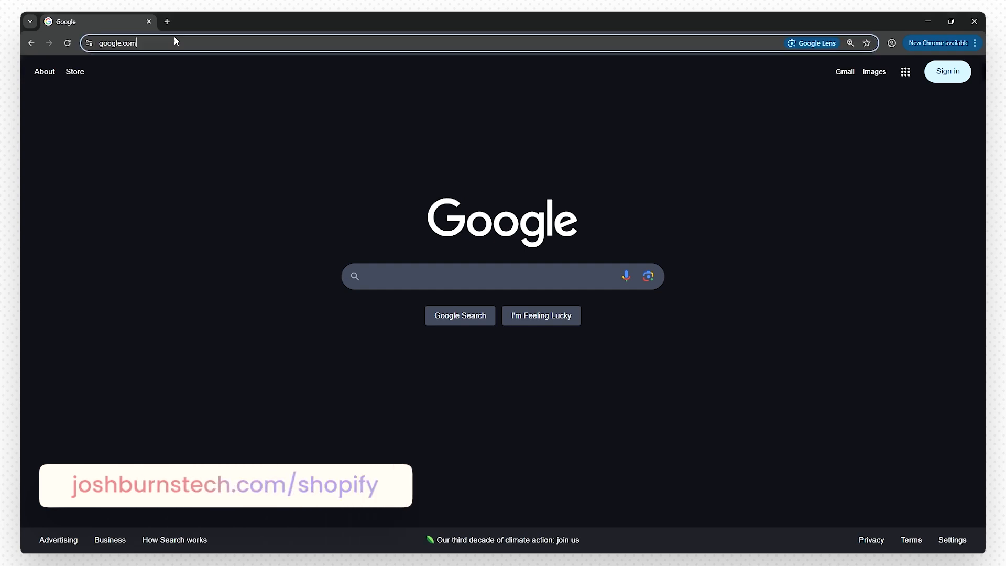
text(joshburnstech)
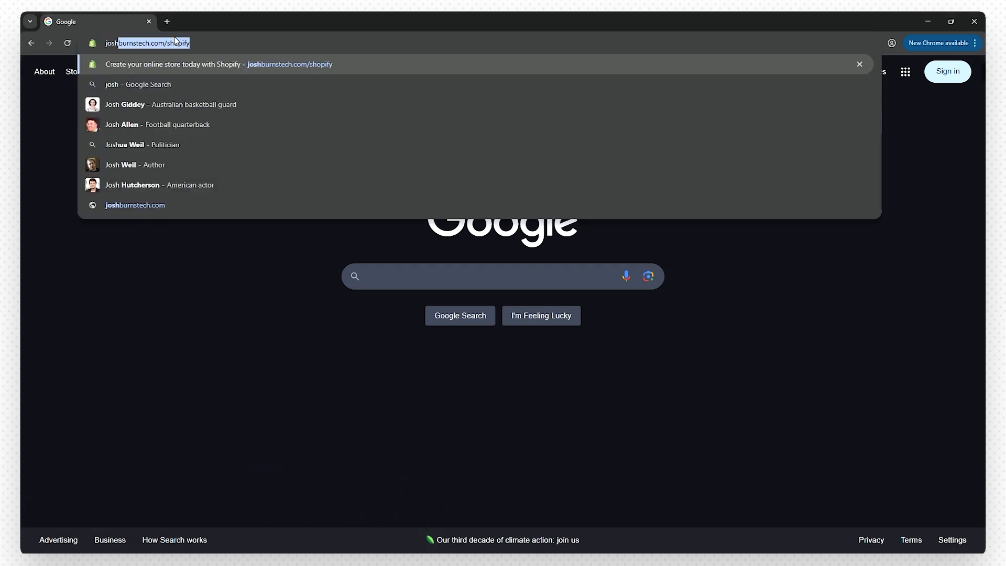
click(129, 45)
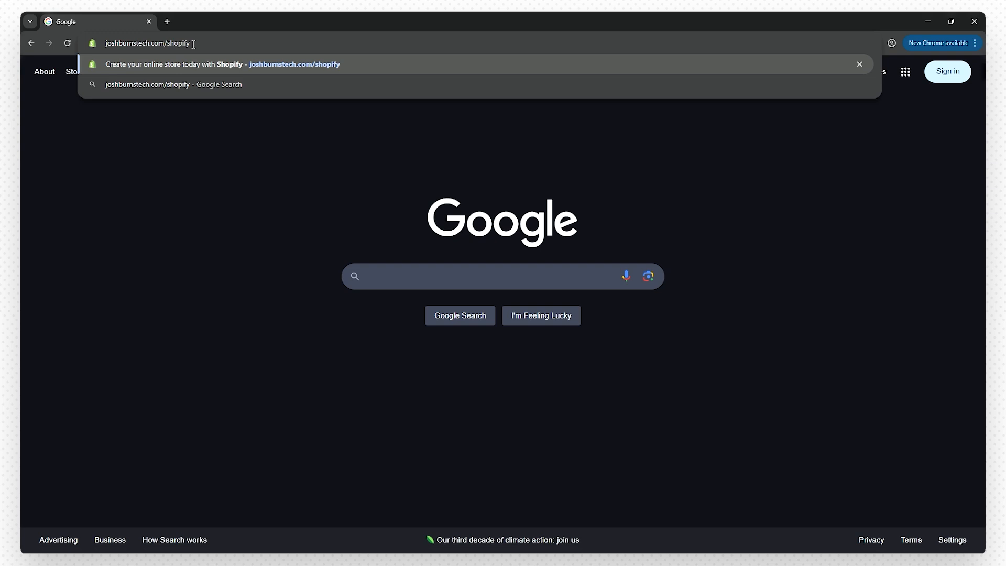
key(Return)
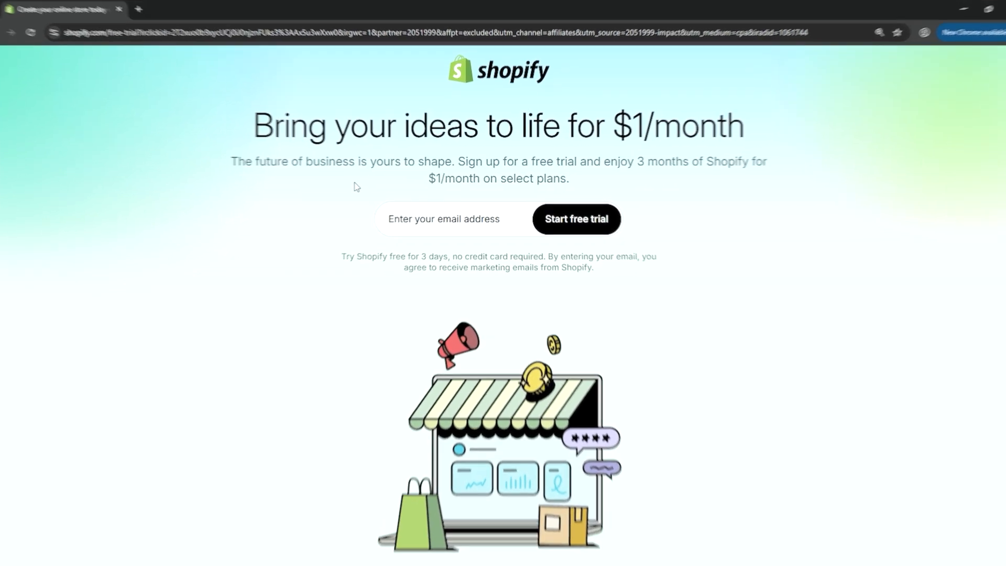
- Start the free trial with your e-mail address after noting the $1/month offer
drag(286, 286, 431, 287)
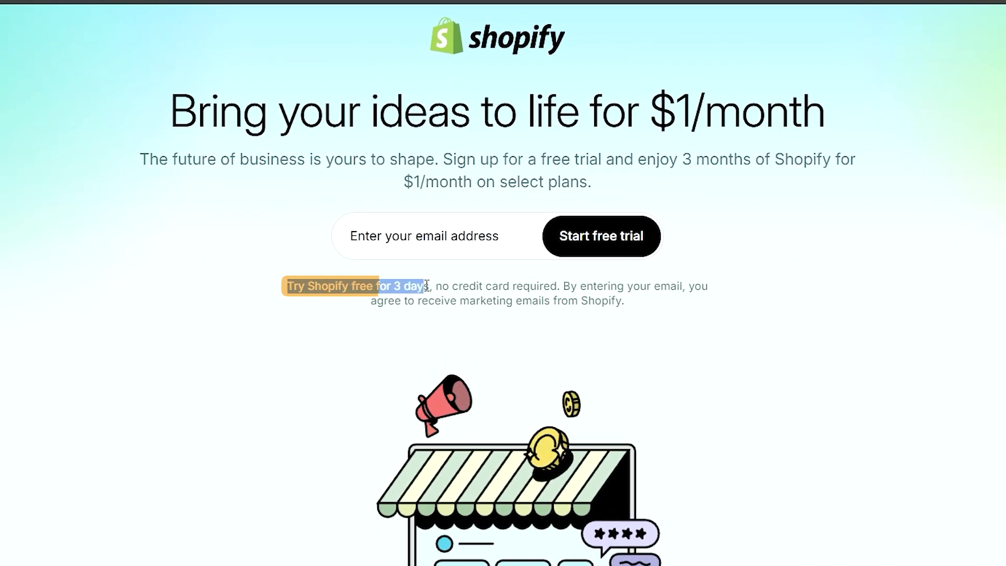
click(408, 184)
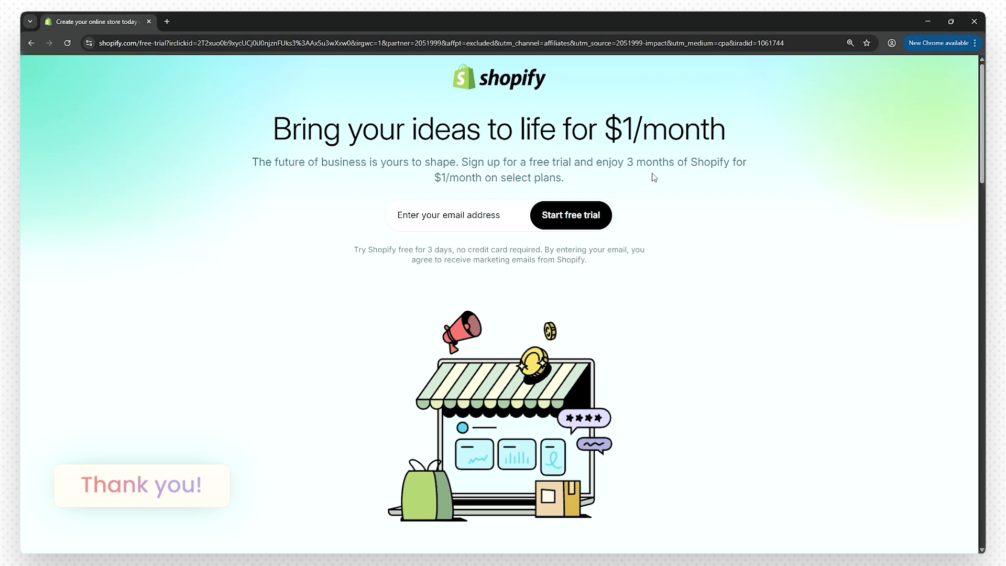
click(438, 214)
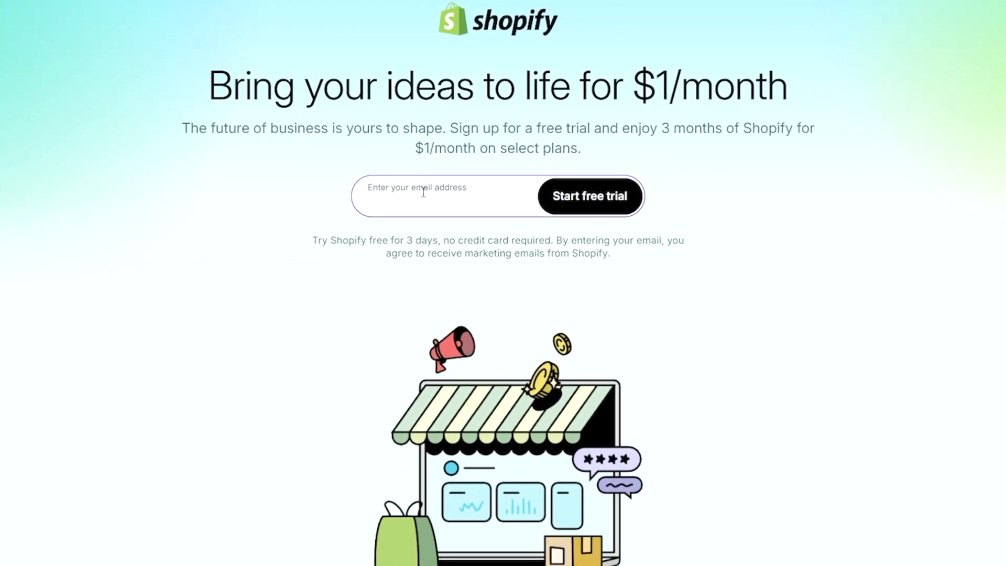
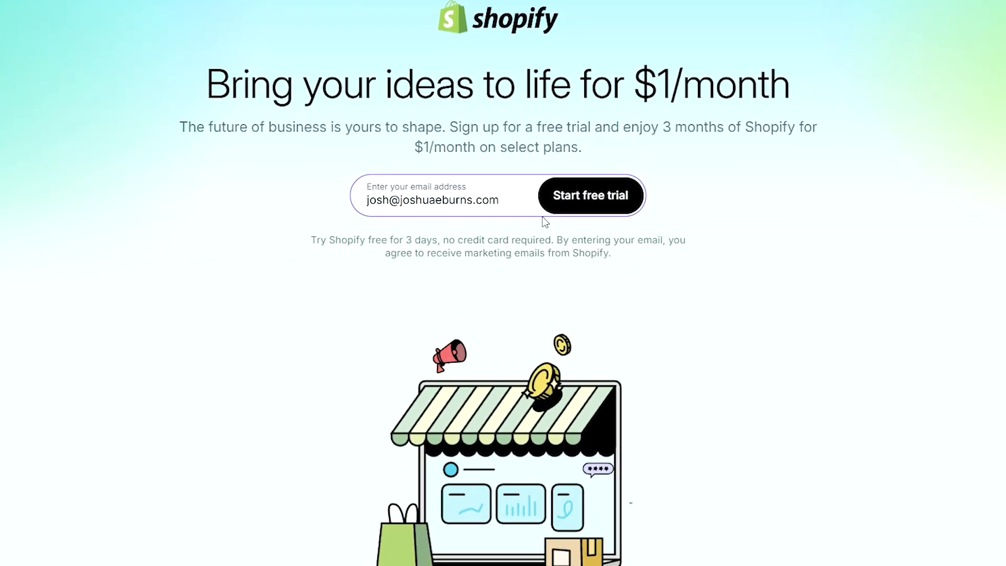
click(571, 202)
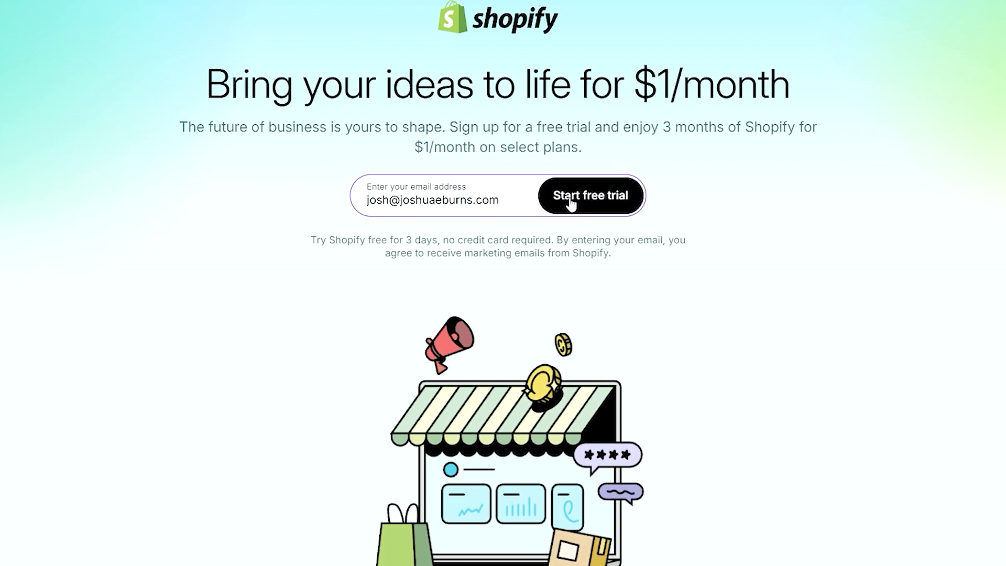
- Paste a strong password and create the Shopify account
click(407, 296)
key(ctrl+v)
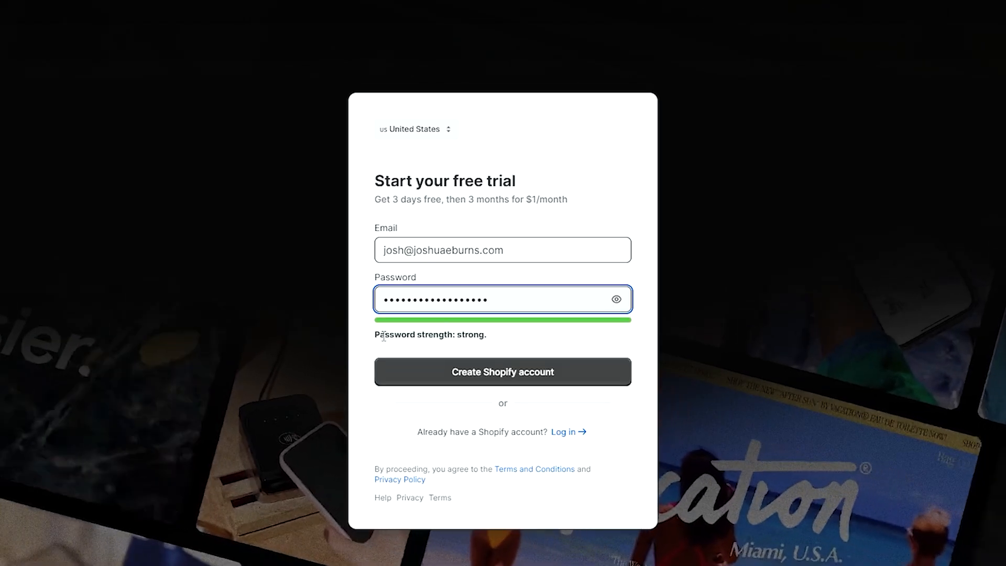
click(490, 373)
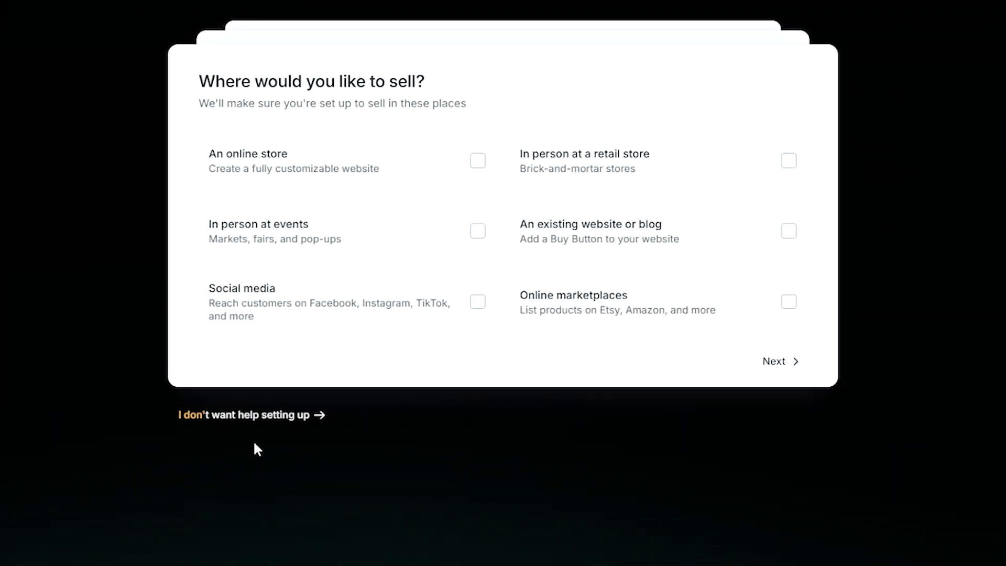
- Skip the guided setup, subscribe to the Basic plan for $1, and save the business address
click(274, 416)
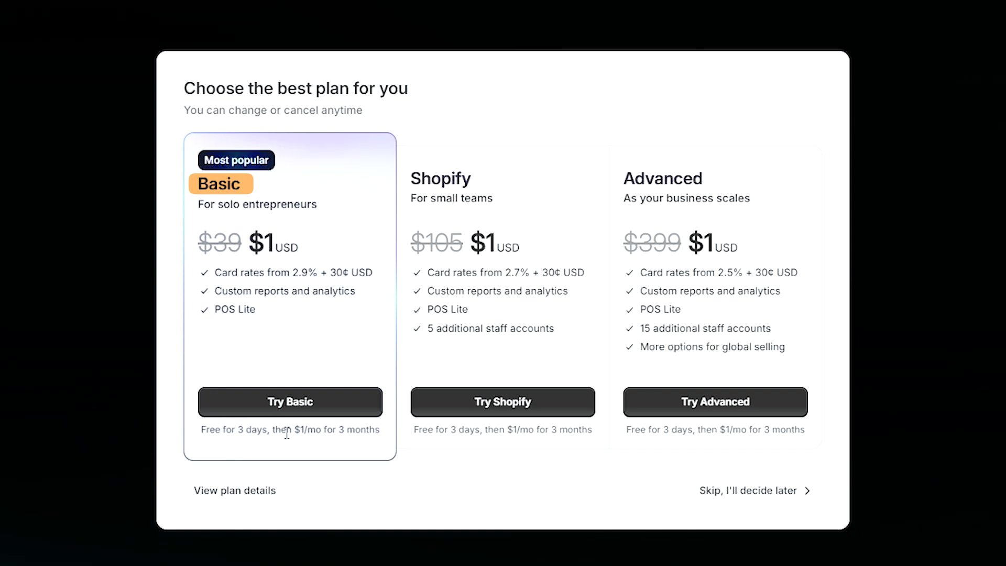
click(303, 403)
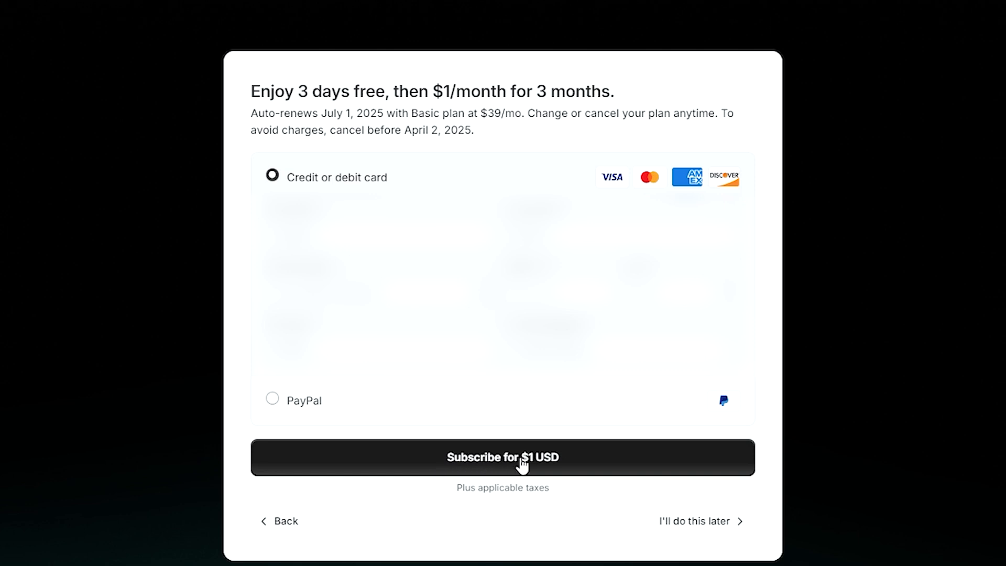
click(534, 463)
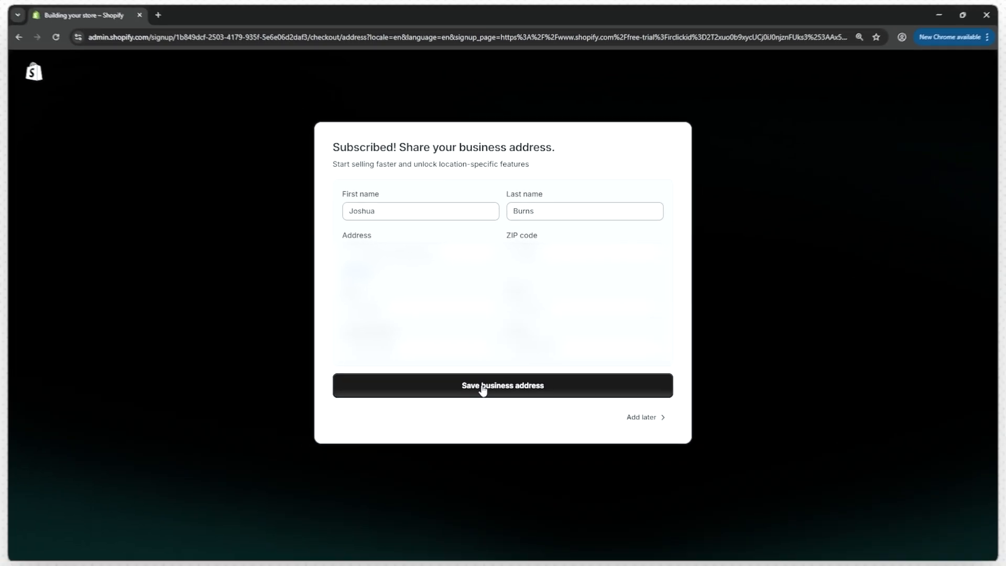
click(483, 384)
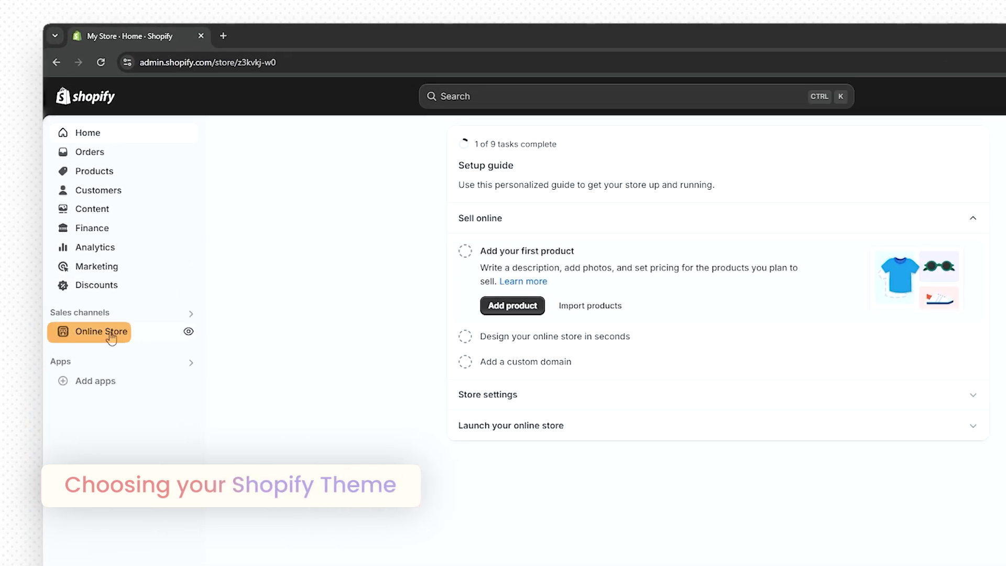
- Review the Online Store Themes page with Dawn as current, then visit the Theme Store
click(110, 335)
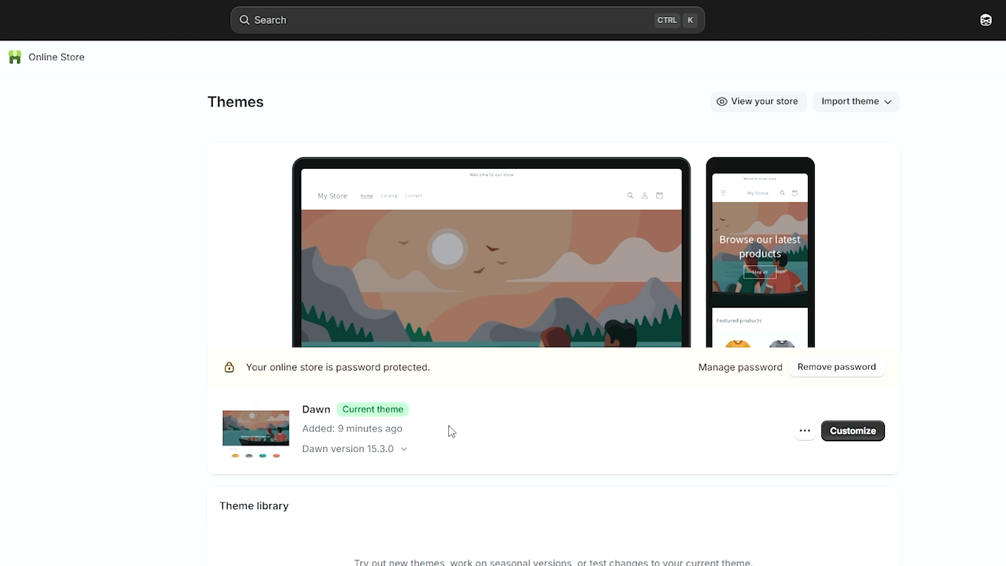
scroll(449, 448, down, 3)
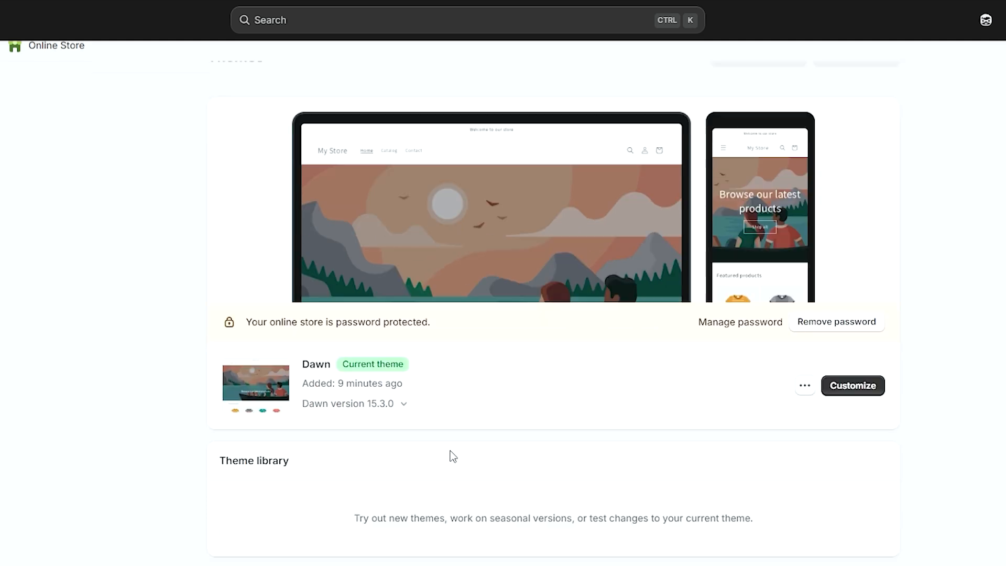
scroll(453, 454, down, 1)
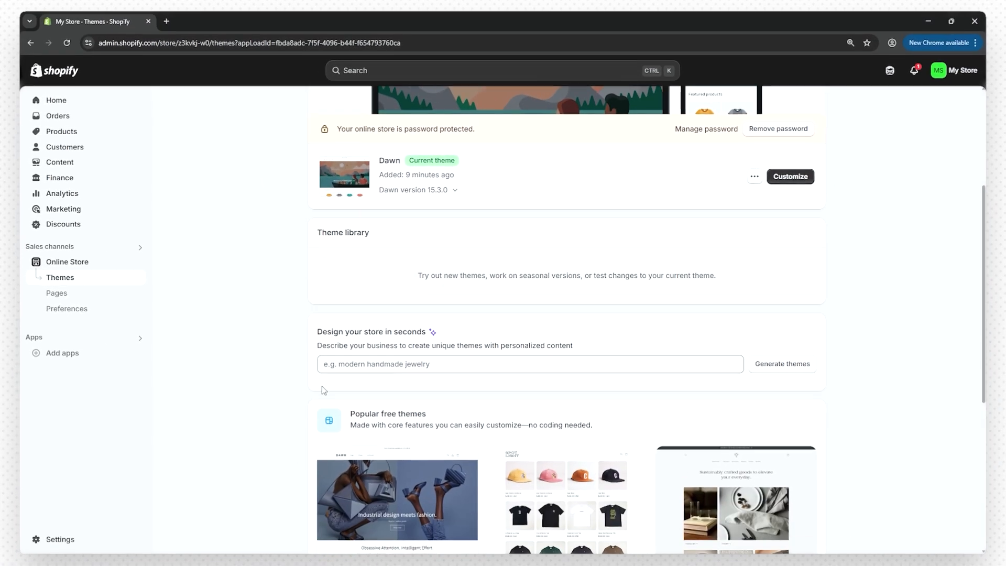
scroll(323, 391, down, 5)
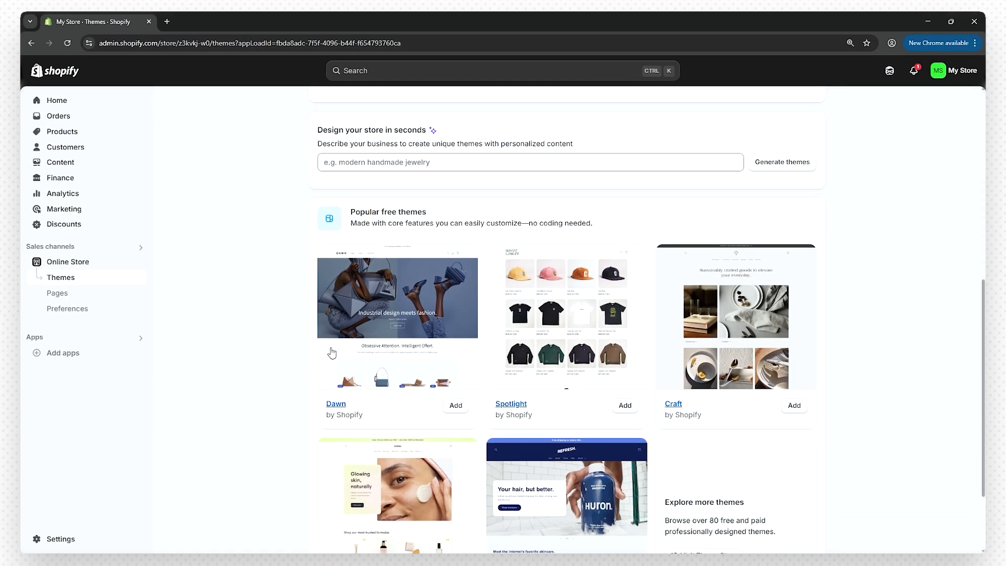
scroll(614, 320, down, 1)
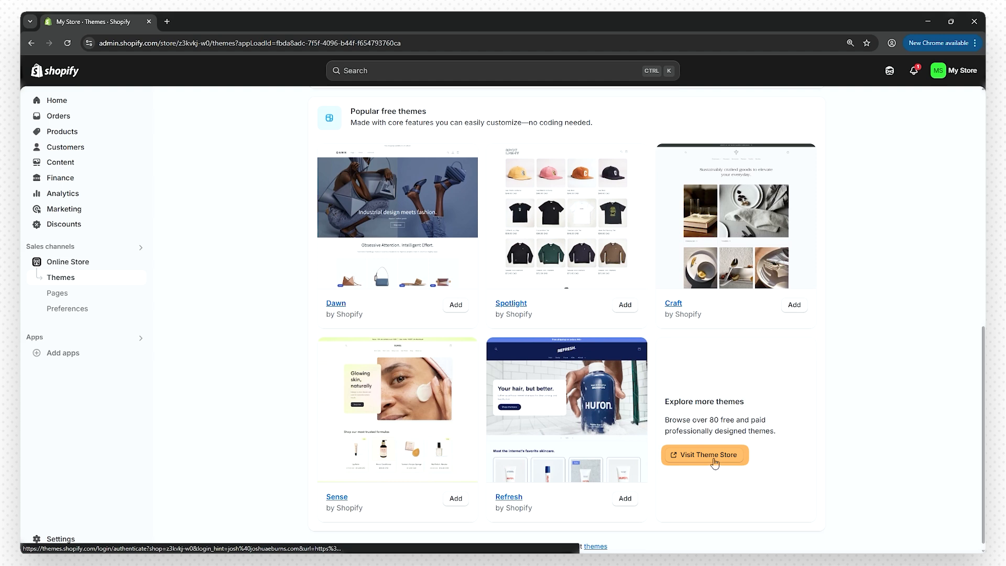
click(713, 457)
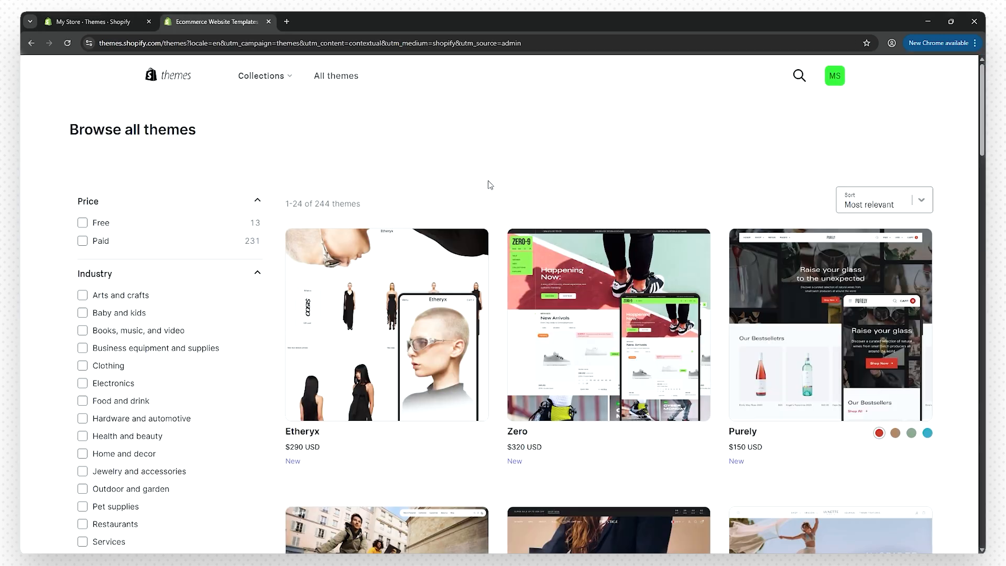
- Browse the Theme Store, briefly filtering to free themes and then clearing that filter
scroll(490, 184, down, 7)
scroll(491, 184, down, 1)
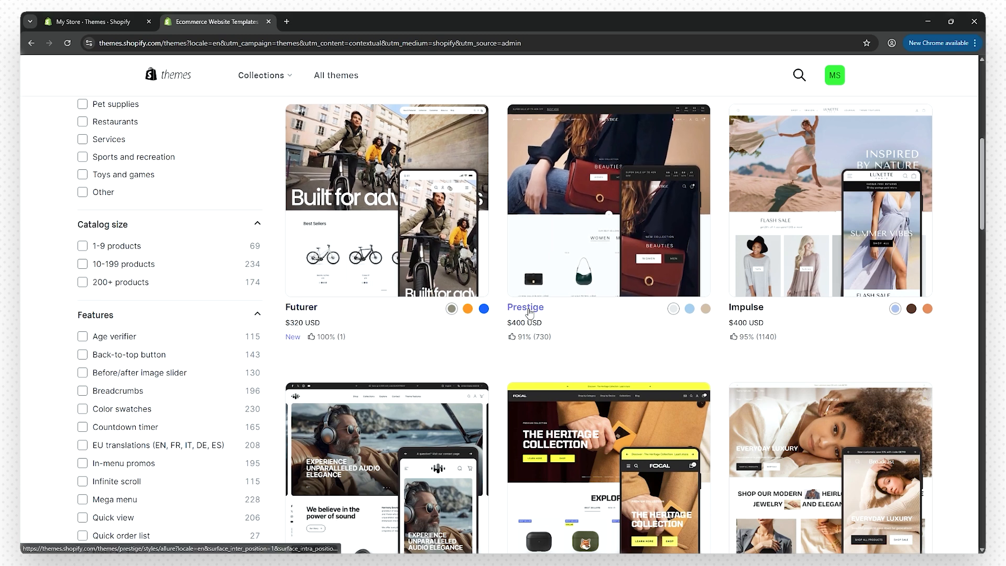
scroll(527, 319, down, 2)
scroll(516, 322, up, 10)
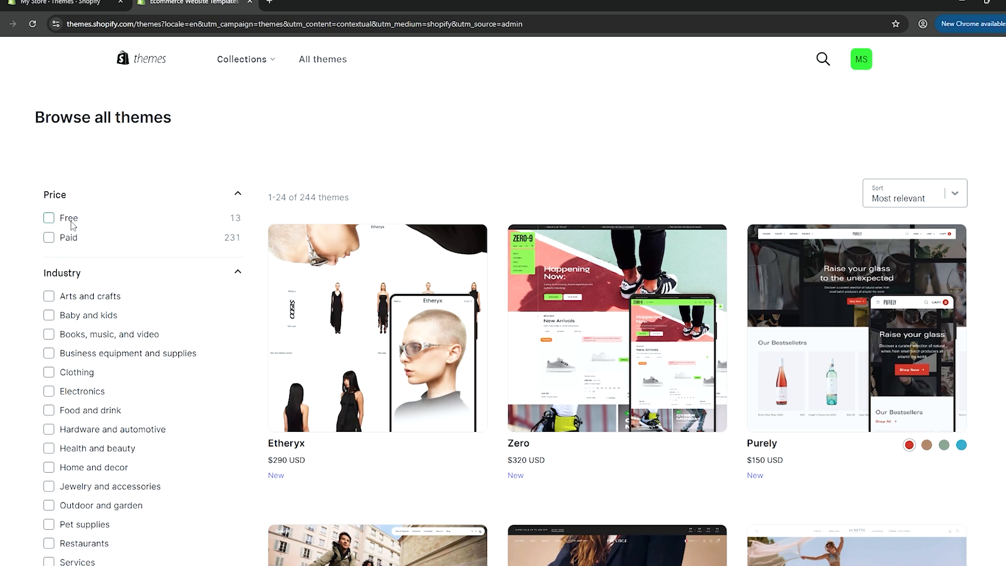
click(50, 218)
scroll(319, 289, down, 1)
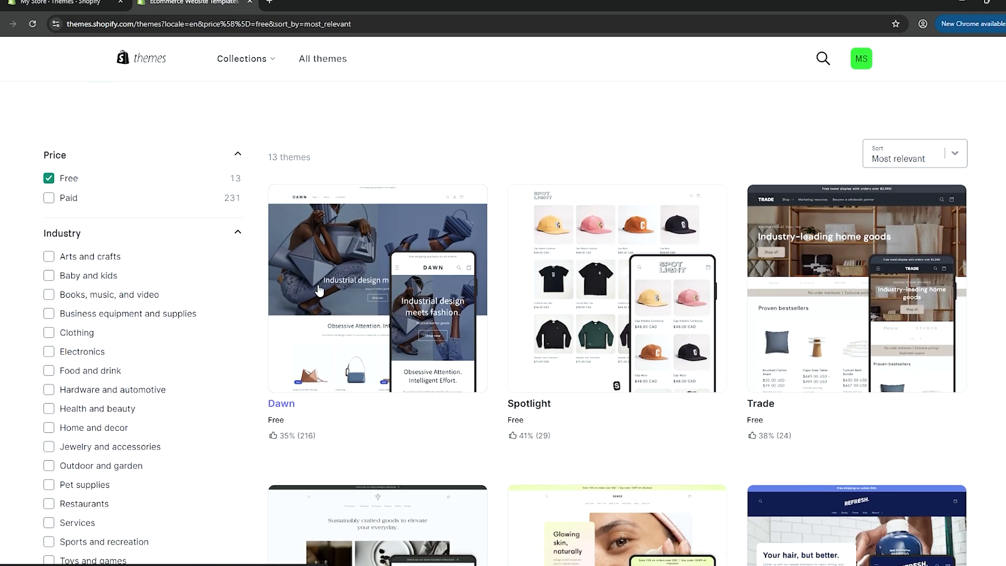
scroll(319, 290, down, 8)
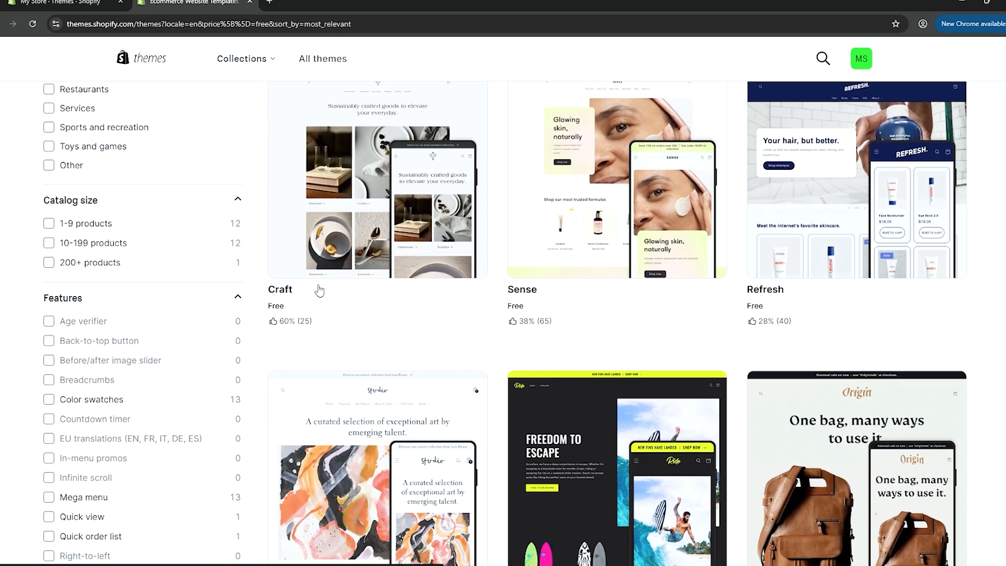
scroll(319, 290, down, 1)
scroll(323, 312, up, 10)
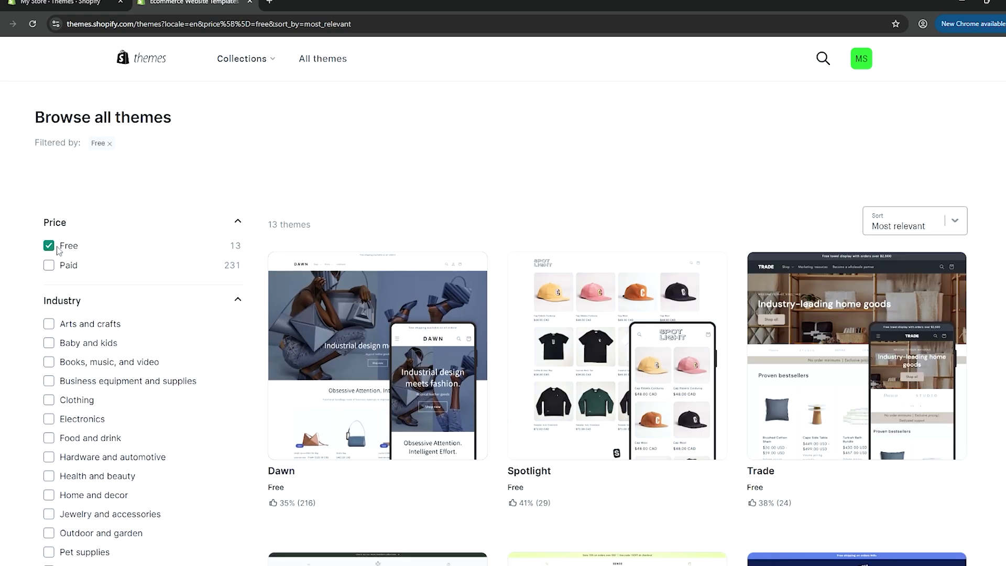
click(49, 218)
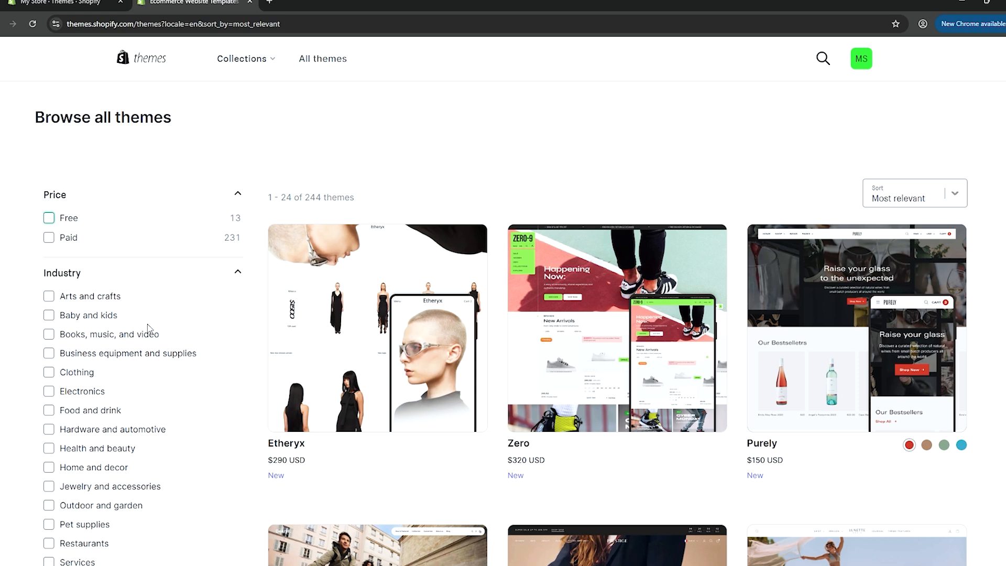
scroll(126, 356, down, 1)
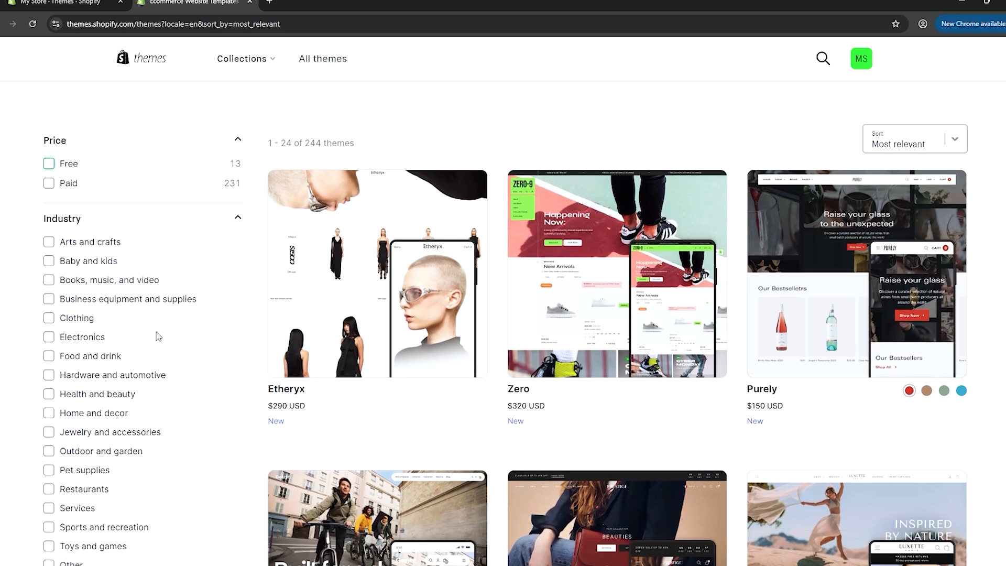
- Filter themes to the Clothing industry, browse them, and close the Theme Store tab
click(49, 318)
scroll(501, 331, down, 3)
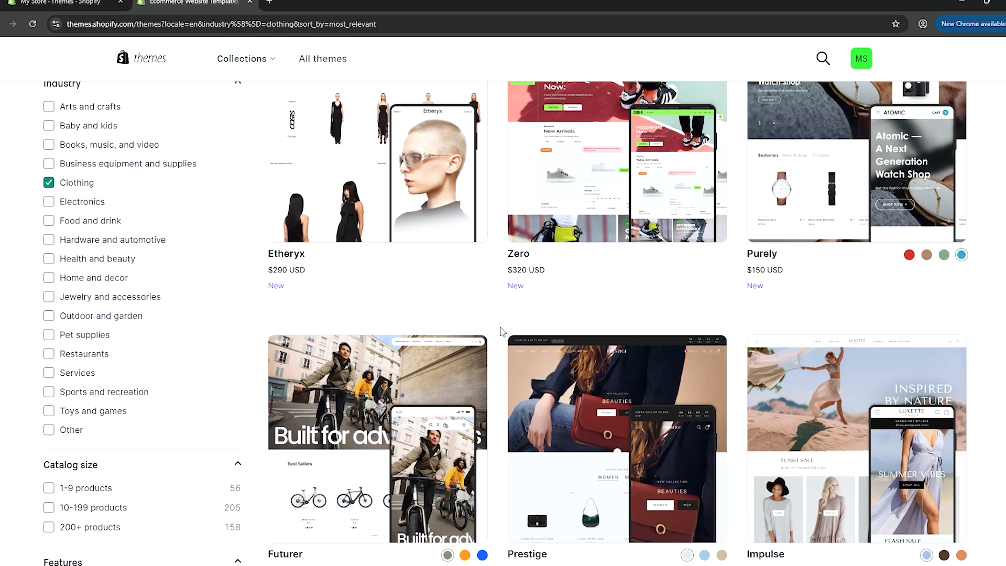
scroll(506, 329, down, 6)
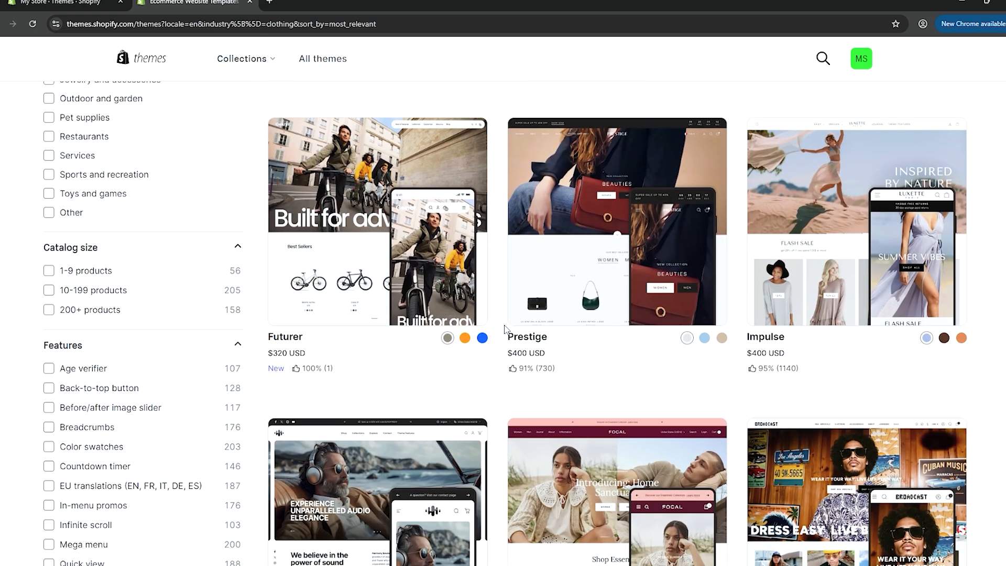
scroll(506, 328, down, 4)
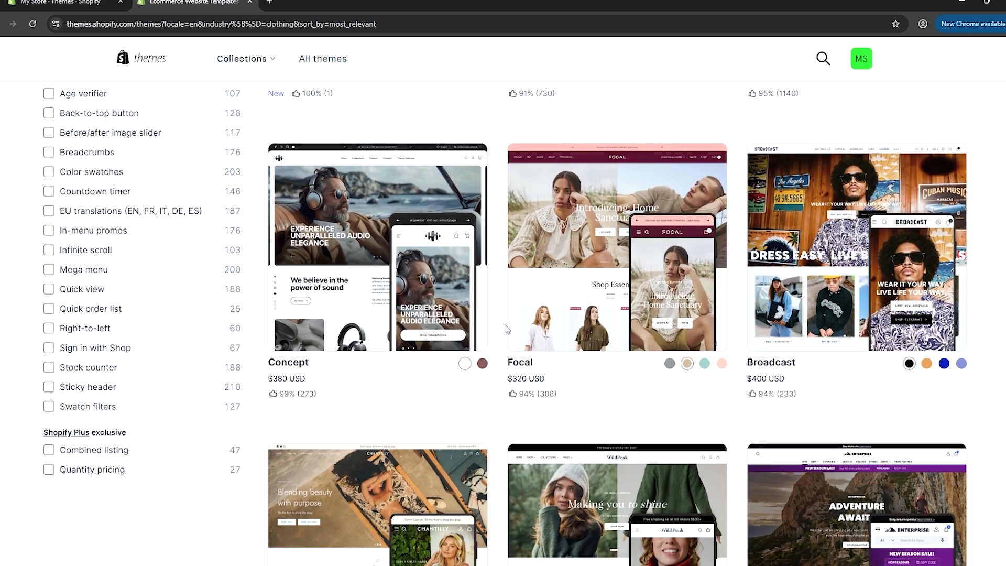
scroll(506, 330, up, 1)
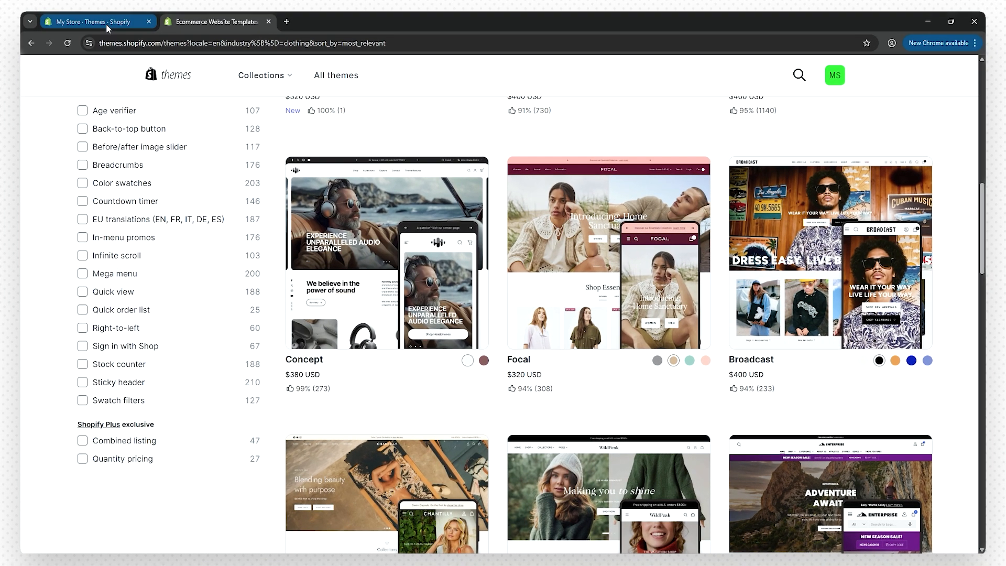
key(ctrl+w)
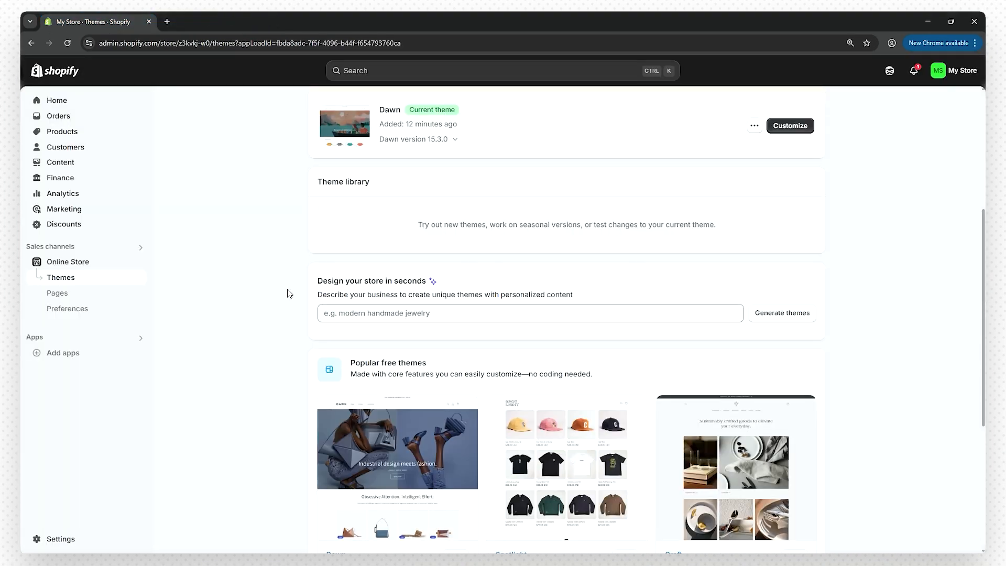
- Generate themes for 'clothing brand named JB Cuts' and preview the Whisper demo
click(373, 318)
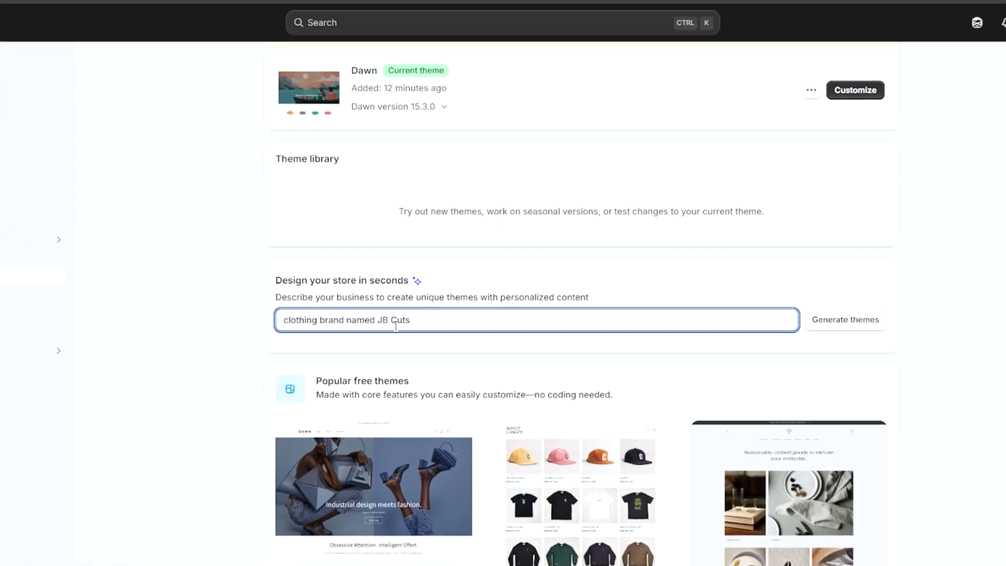
click(847, 312)
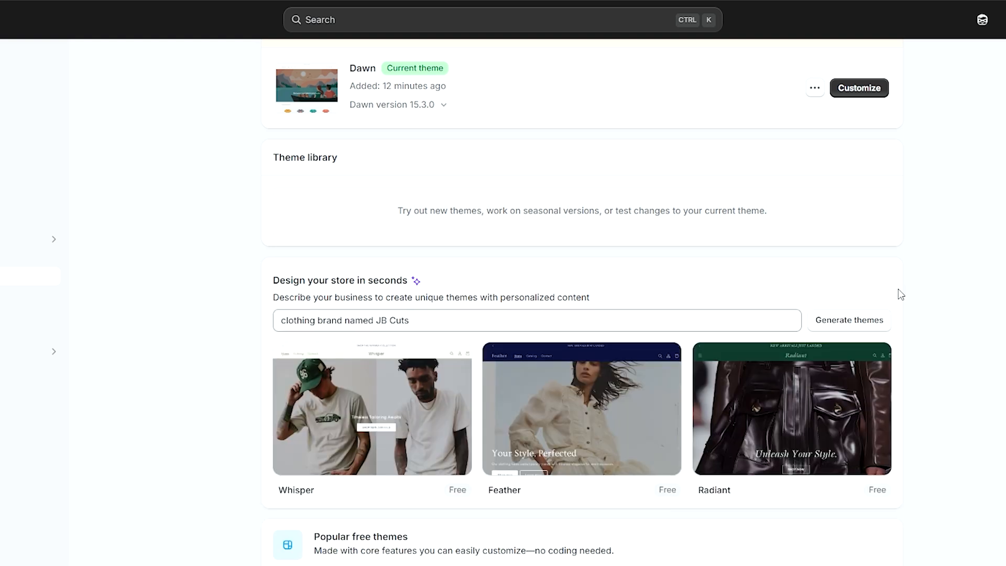
scroll(898, 291, down, 2)
mouse_move(495, 340)
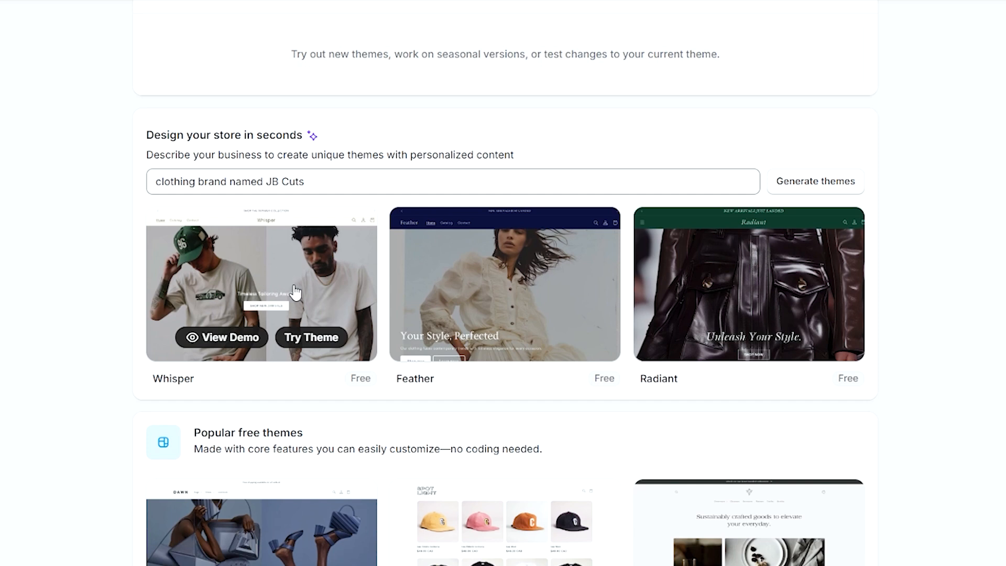
click(259, 337)
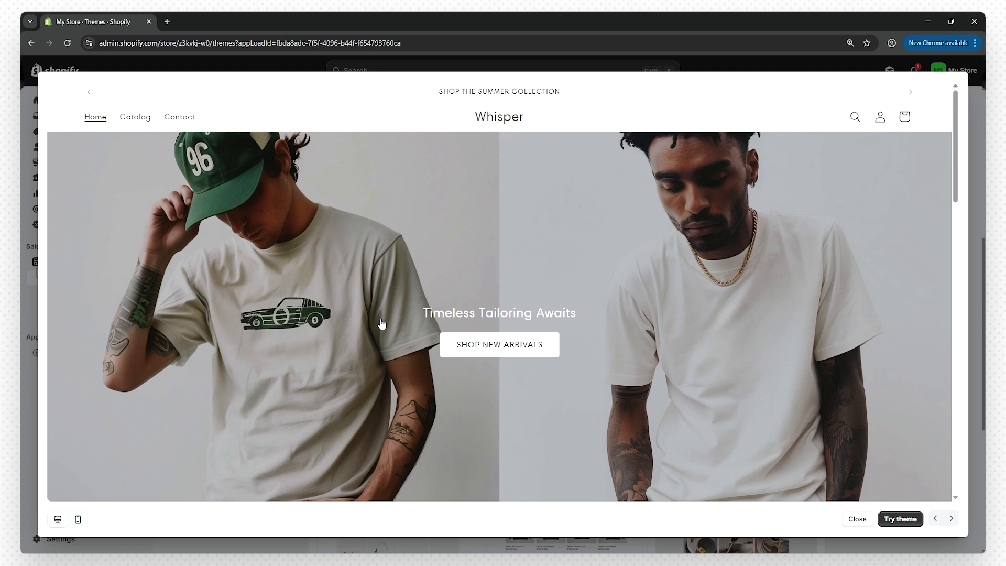
scroll(382, 325, down, 2)
scroll(383, 322, down, 10)
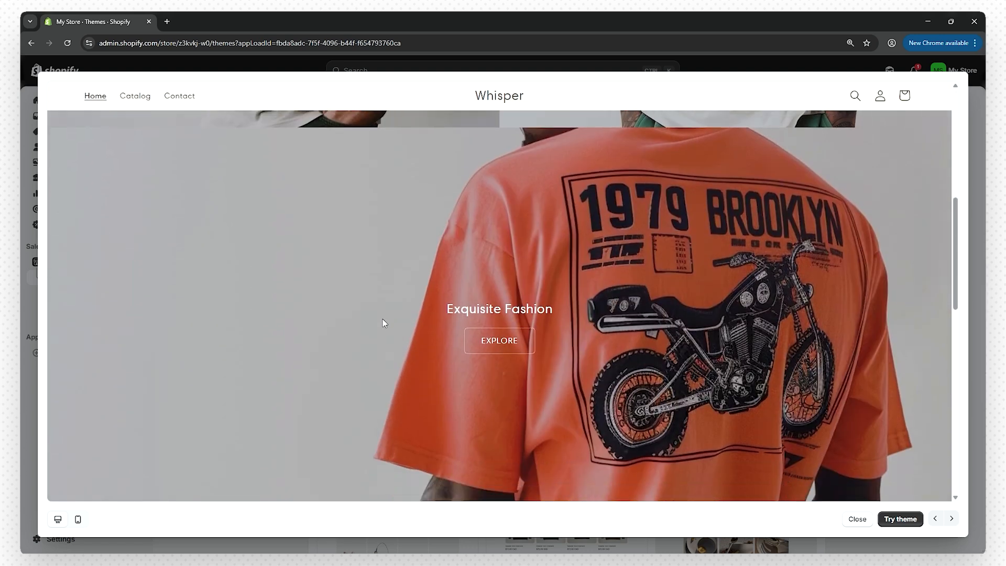
scroll(385, 318, down, 6)
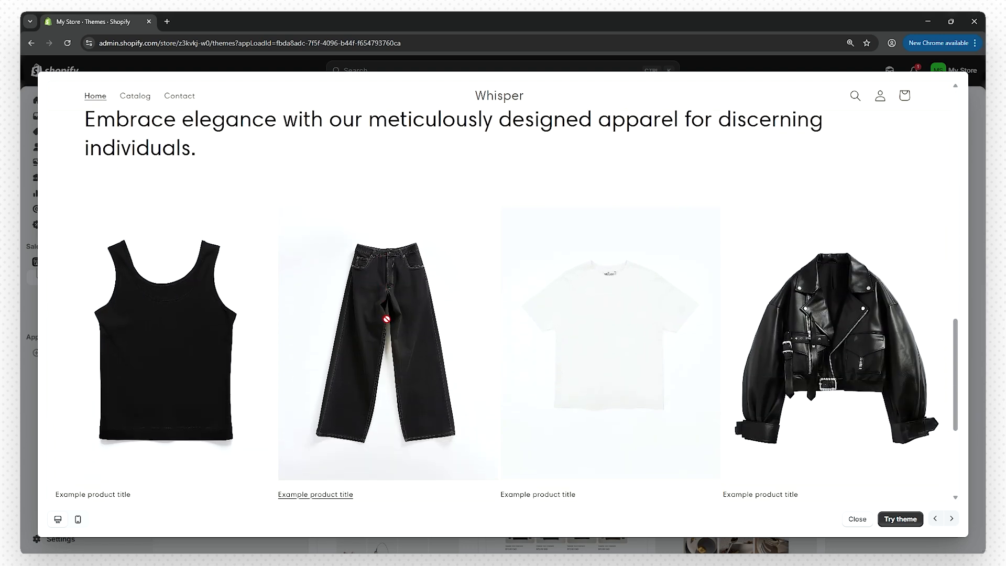
scroll(353, 432, up, 10)
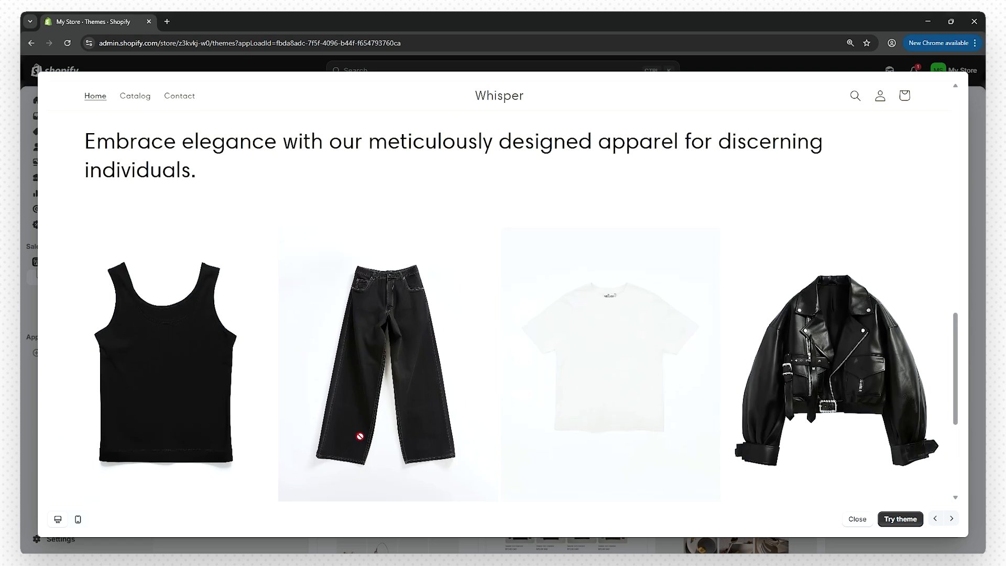
scroll(455, 354, up, 8)
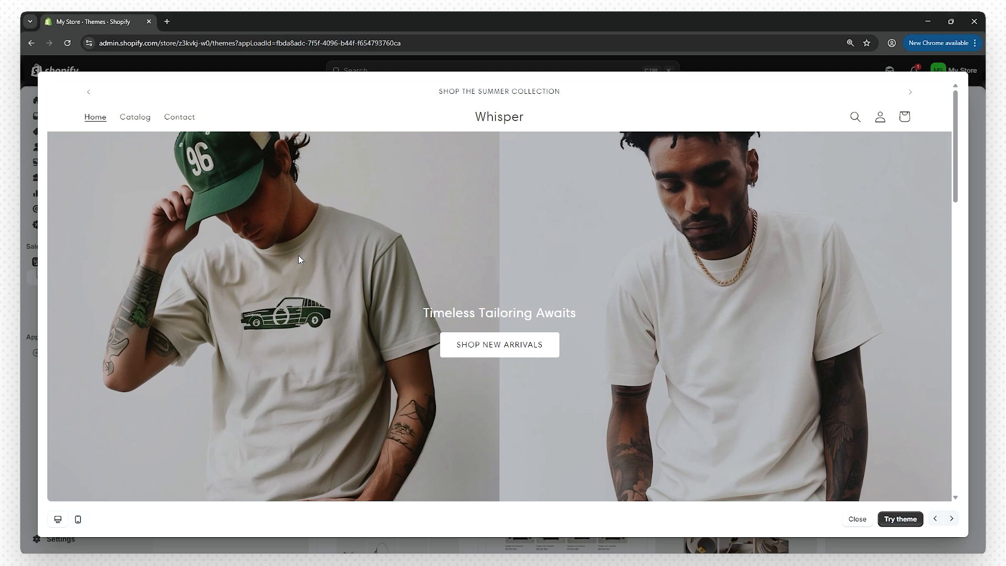
scroll(296, 257, down, 8)
scroll(290, 275, down, 12)
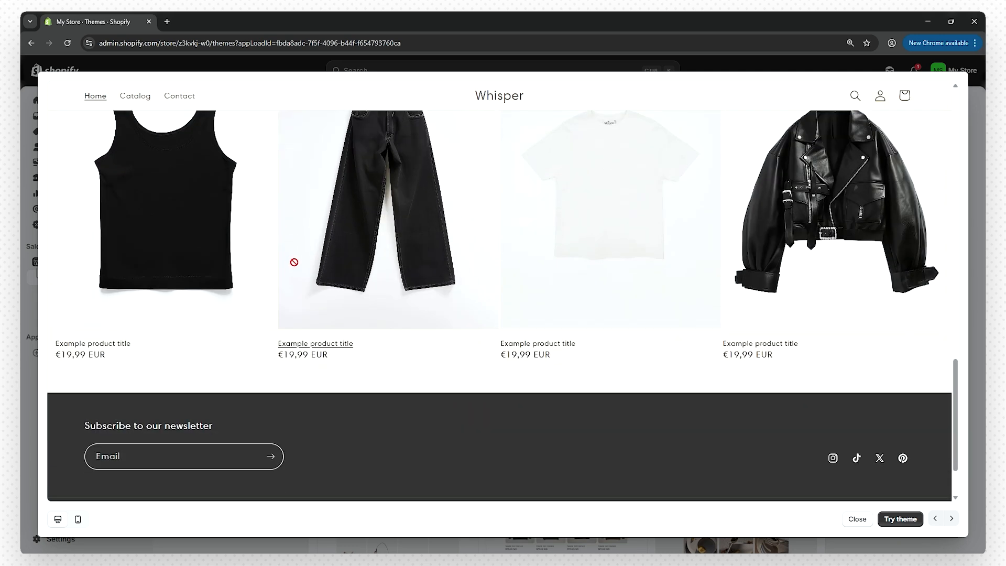
scroll(400, 367, up, 1)
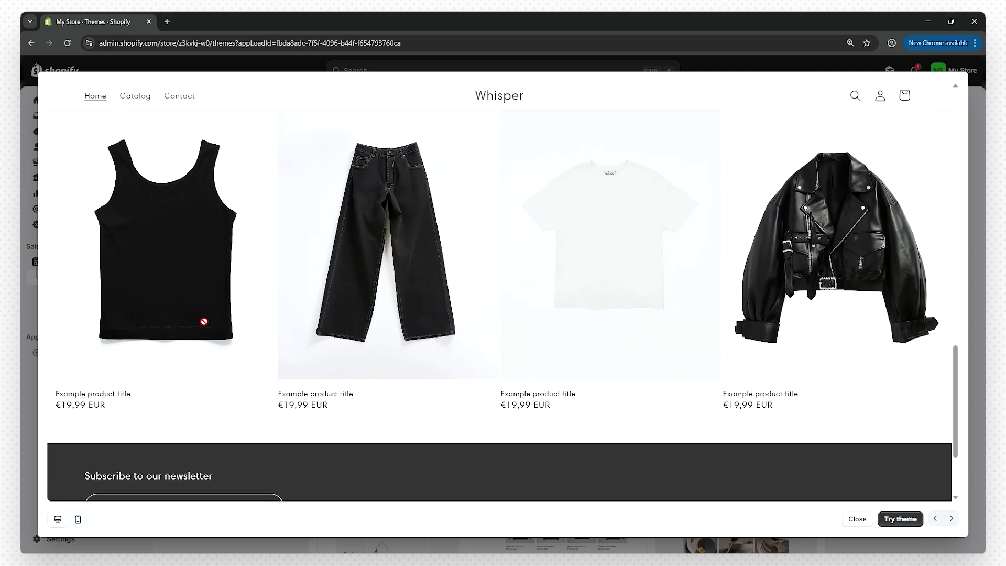
scroll(530, 317, up, 1)
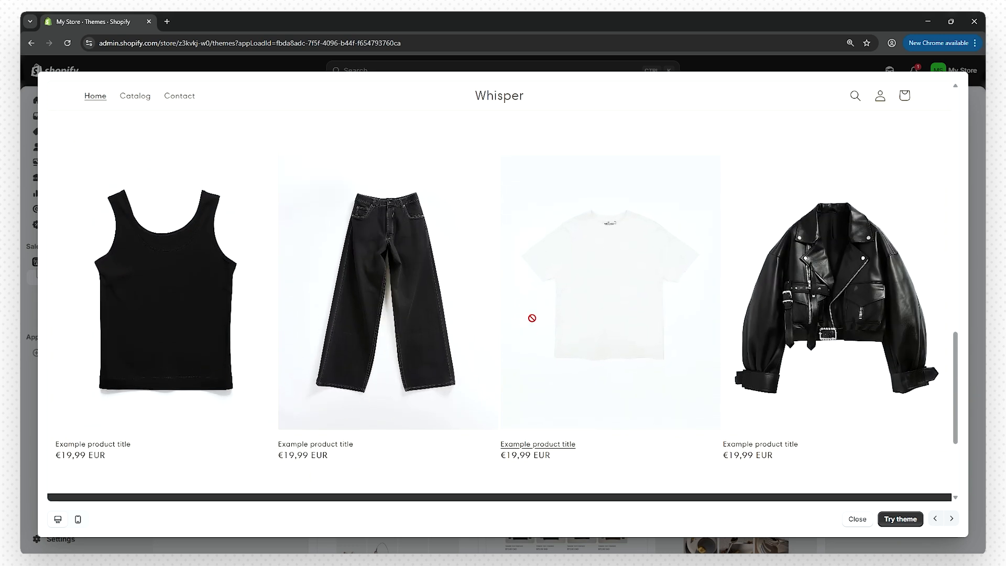
click(77, 519)
scroll(408, 463, up, 10)
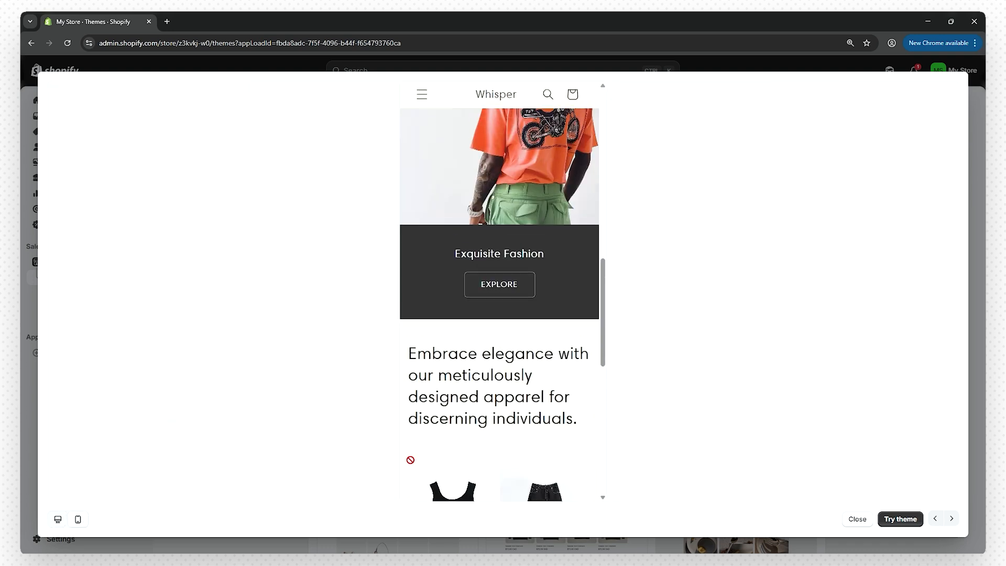
scroll(414, 468, up, 6)
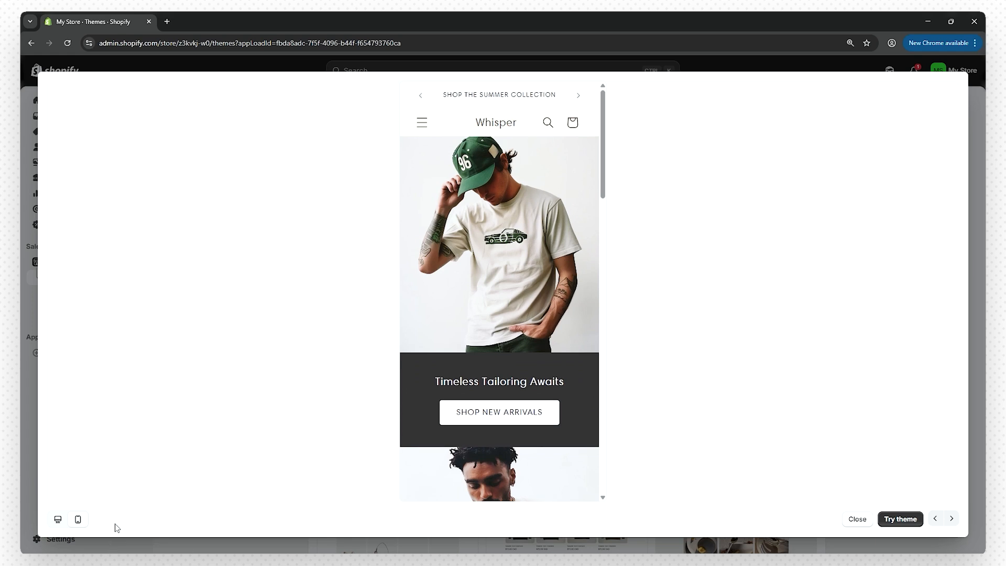
click(55, 521)
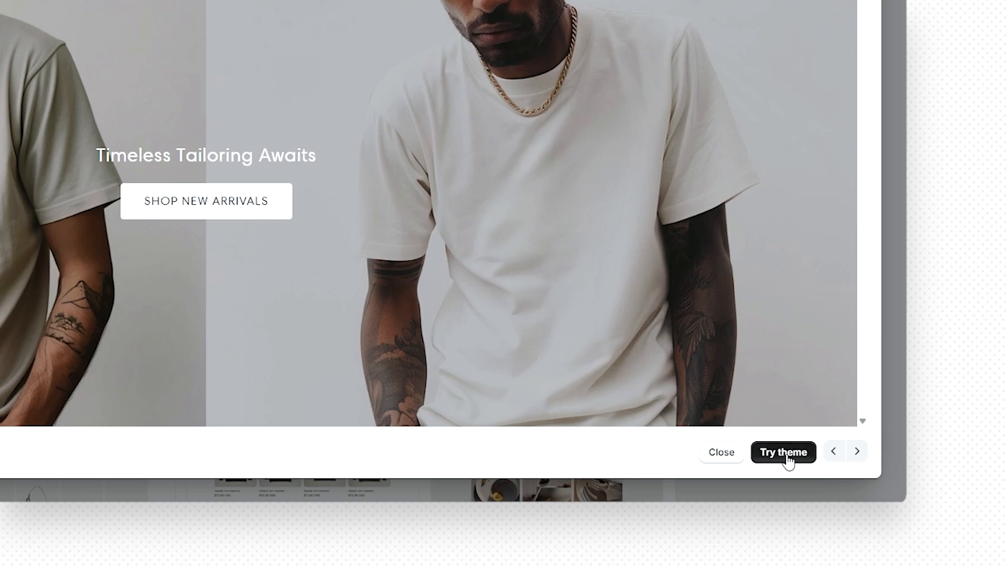
- Make Whisper the current theme and remove the online store's password protection
click(785, 453)
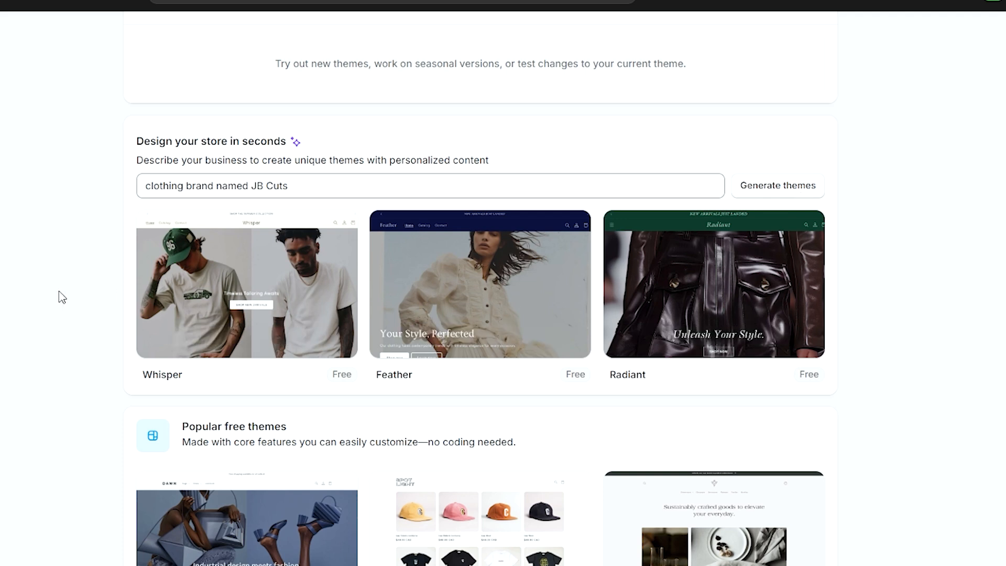
scroll(87, 357, up, 8)
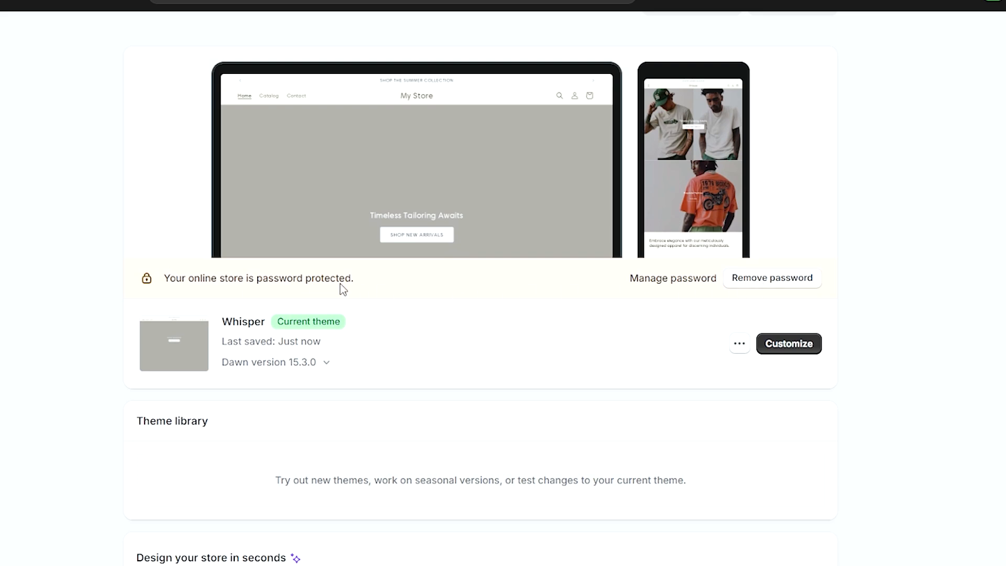
click(769, 285)
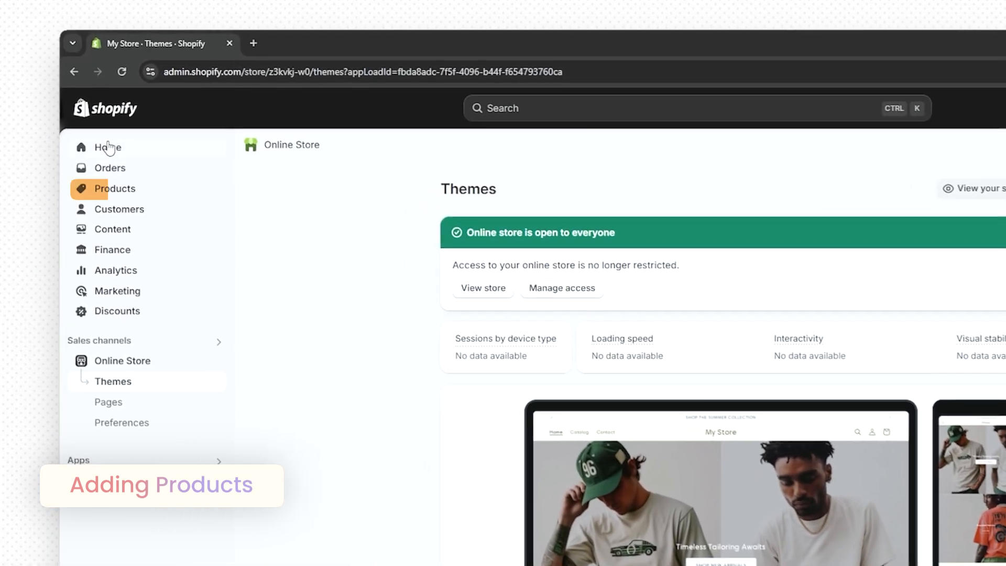
- Add a new product titled 'JB Modern Tee' so its category fills in as T-Shirts
click(114, 194)
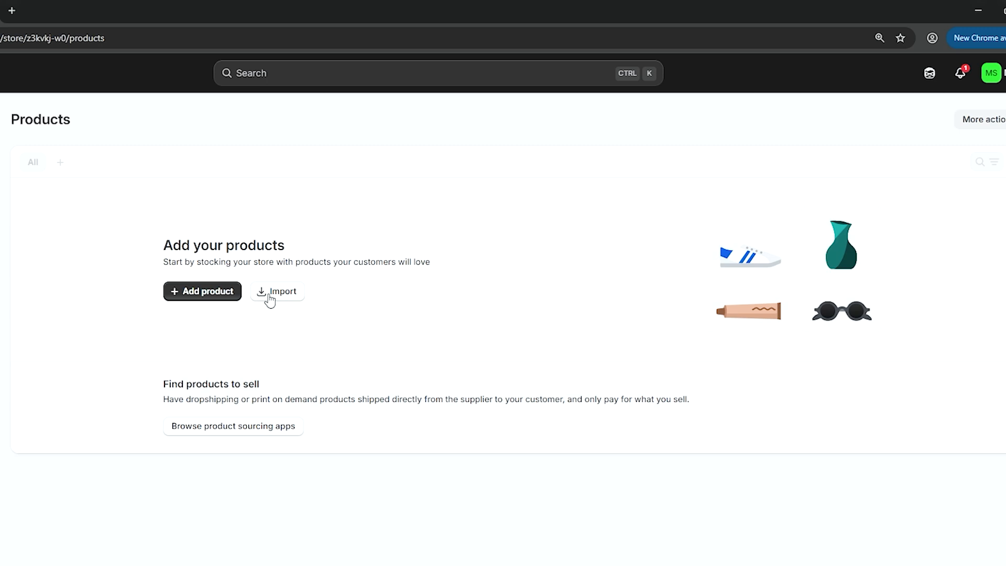
click(201, 294)
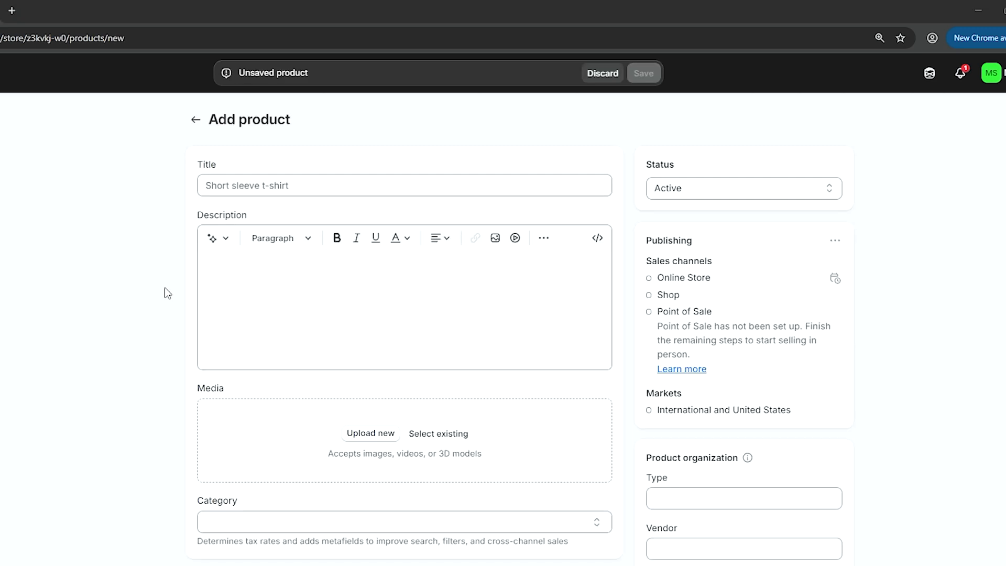
click(229, 187)
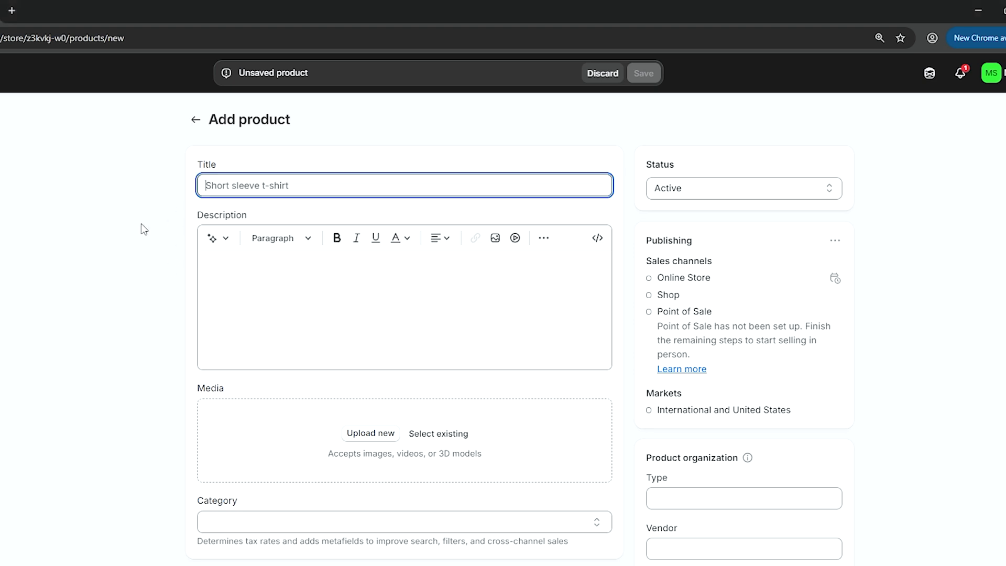
text(JB Modern Tee)
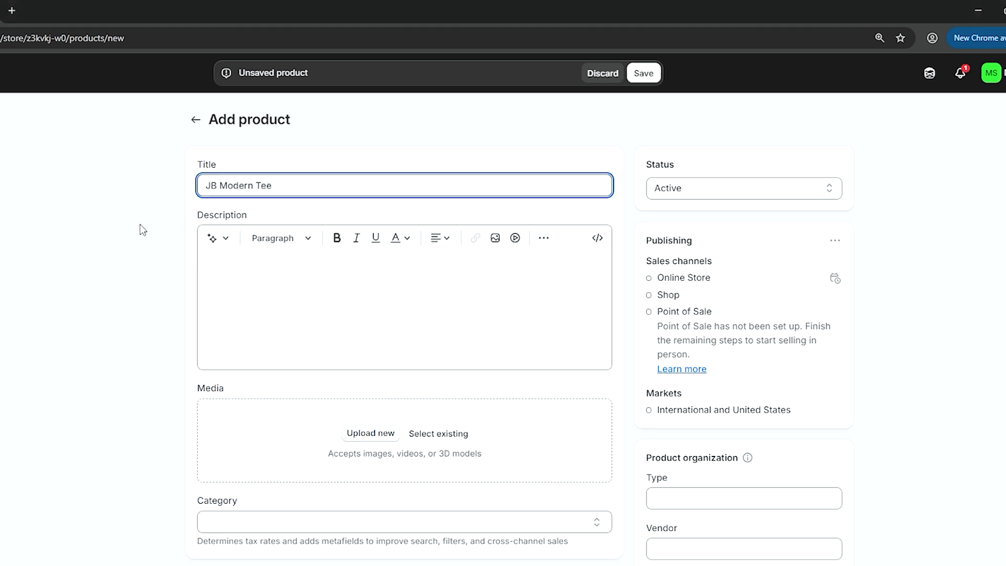
click(140, 230)
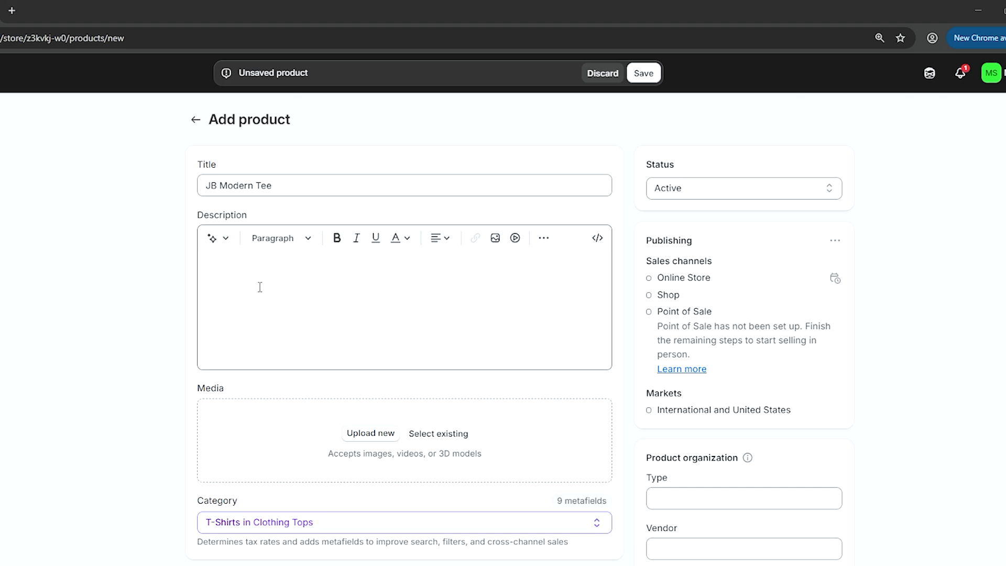
- Generate an Expert-tone AI description for JB Modern Tee from pasted keywords and keep it
click(225, 239)
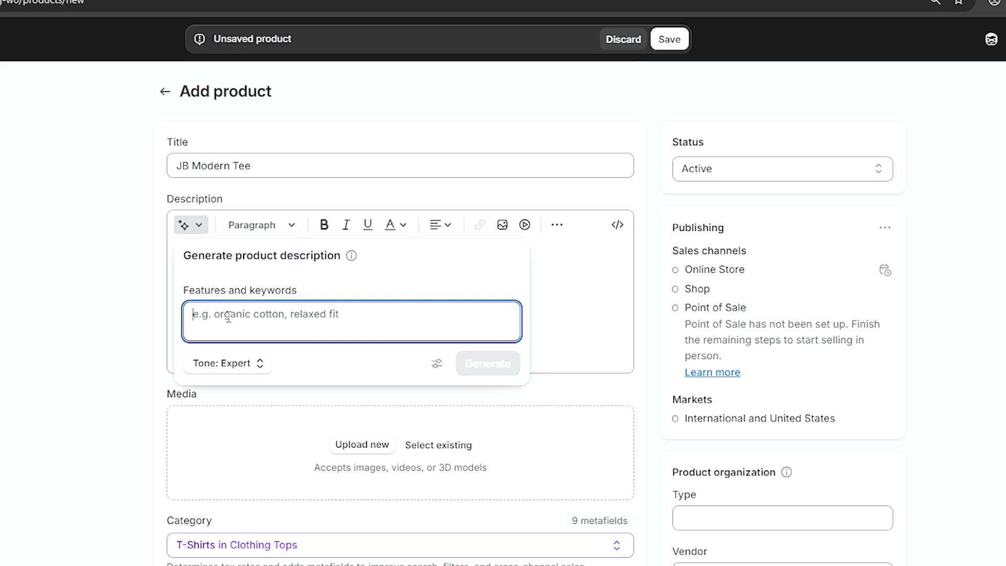
key(ctrl+v)
scroll(288, 326, up, 2)
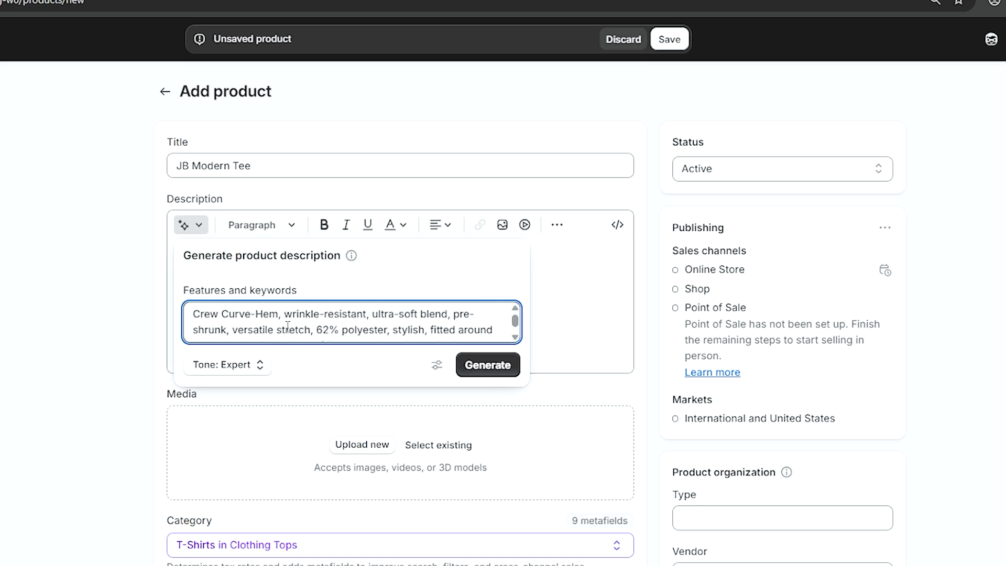
click(485, 367)
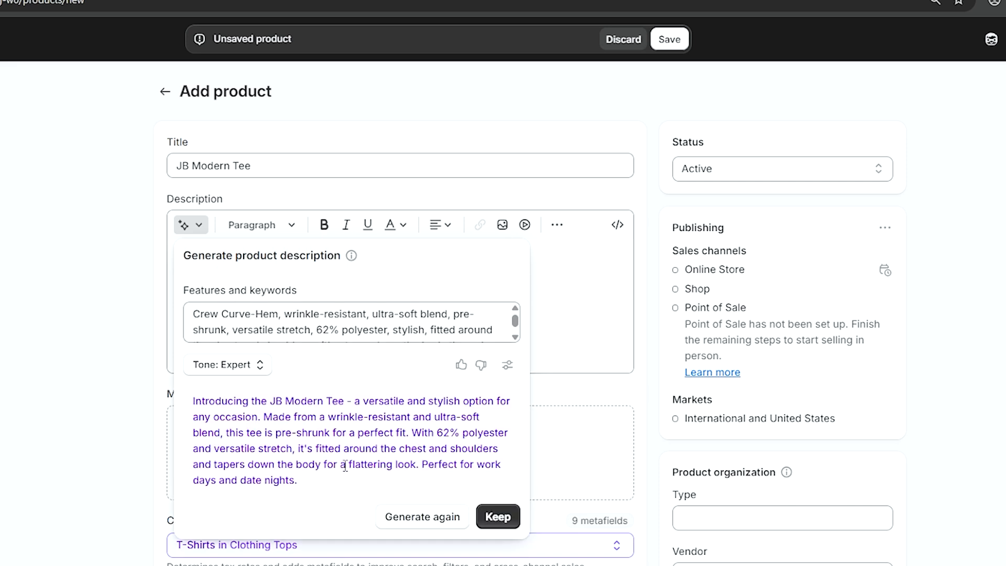
click(260, 367)
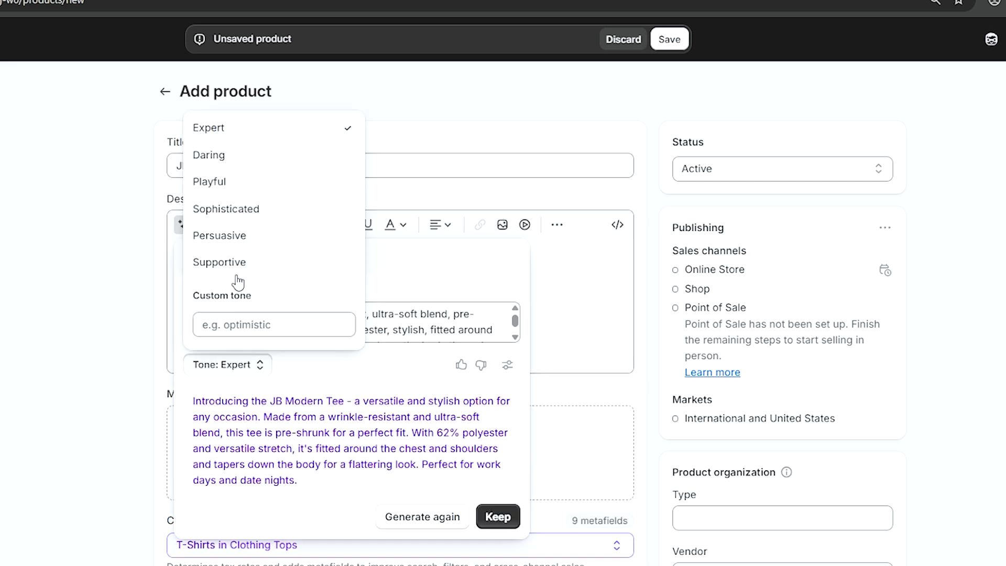
click(297, 387)
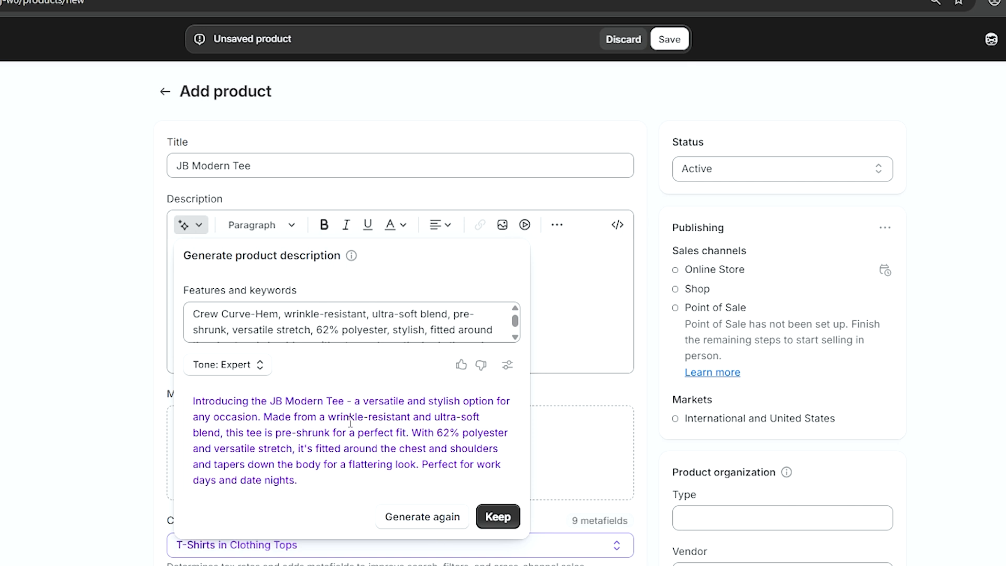
click(490, 518)
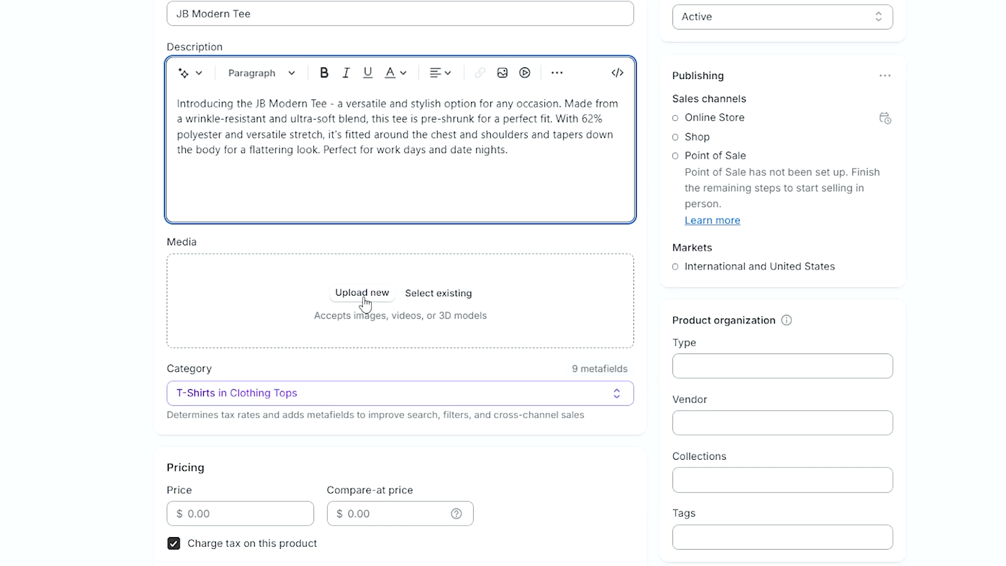
- Reorder the three product photos so the plain white tee comes first
click(383, 300)
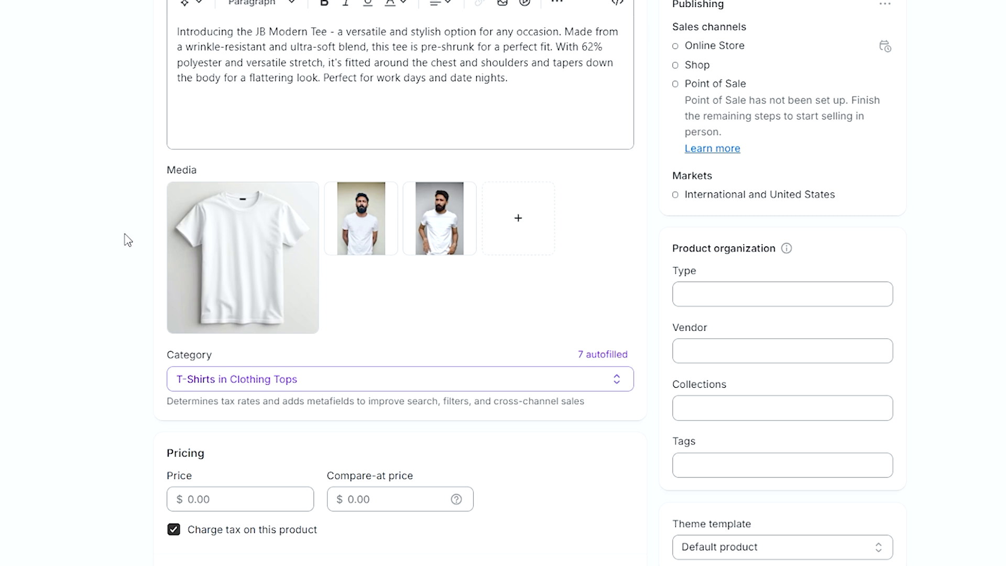
drag(211, 248, 257, 238)
scroll(79, 327, down, 1)
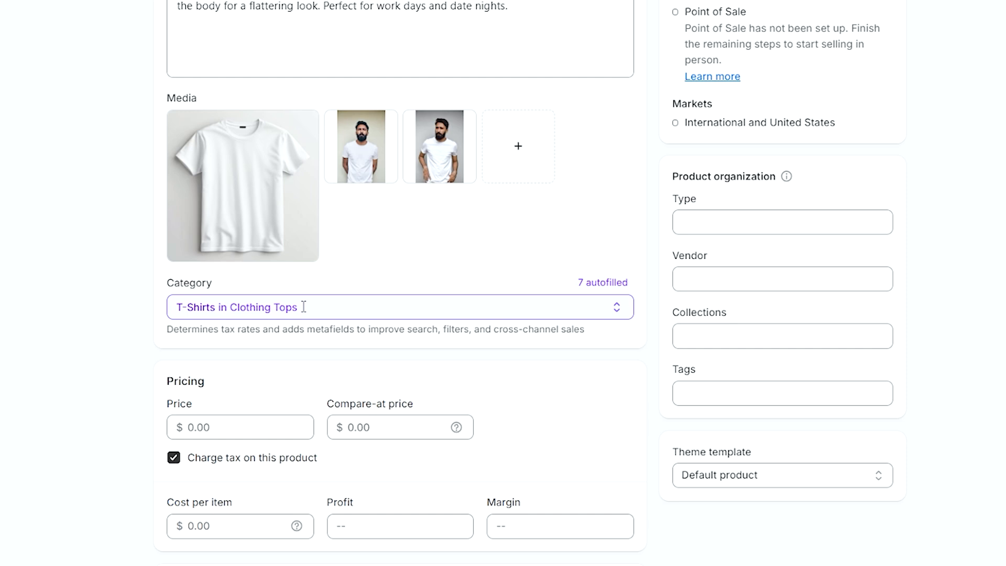
scroll(304, 308, down, 3)
- Price the JB Modern Tee at 50.00 with a 60.00 compare-at price
click(246, 218)
text(50)
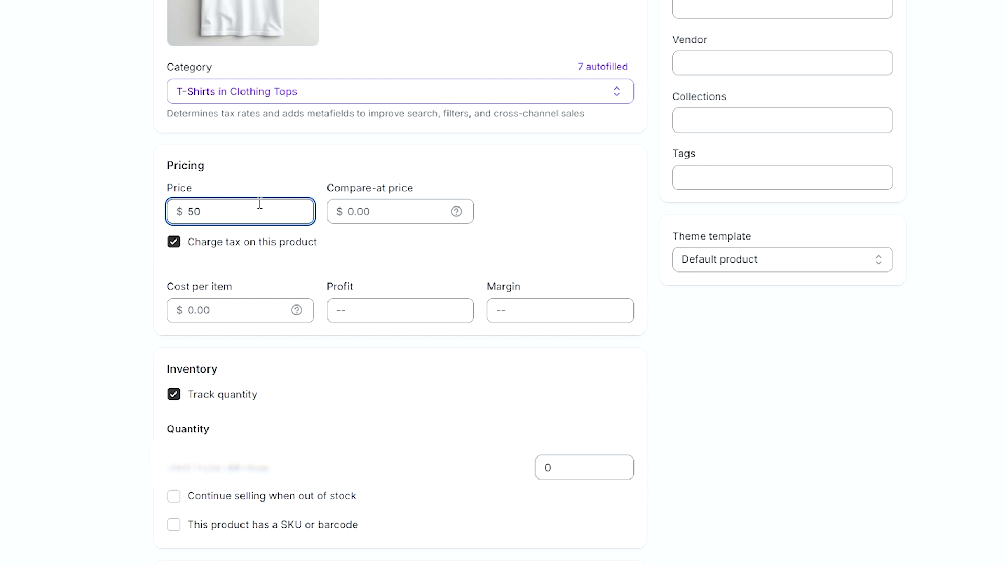
click(284, 175)
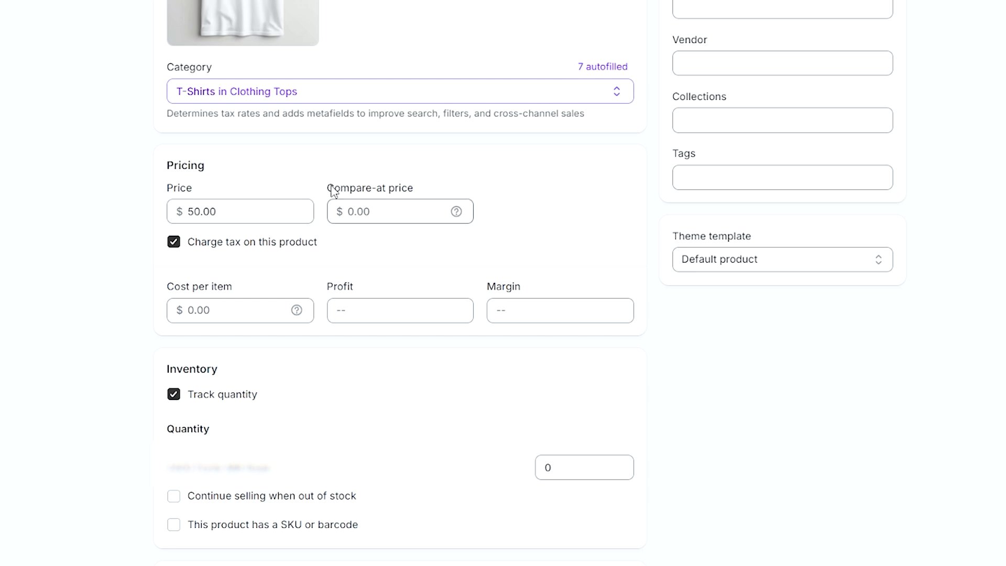
click(403, 209)
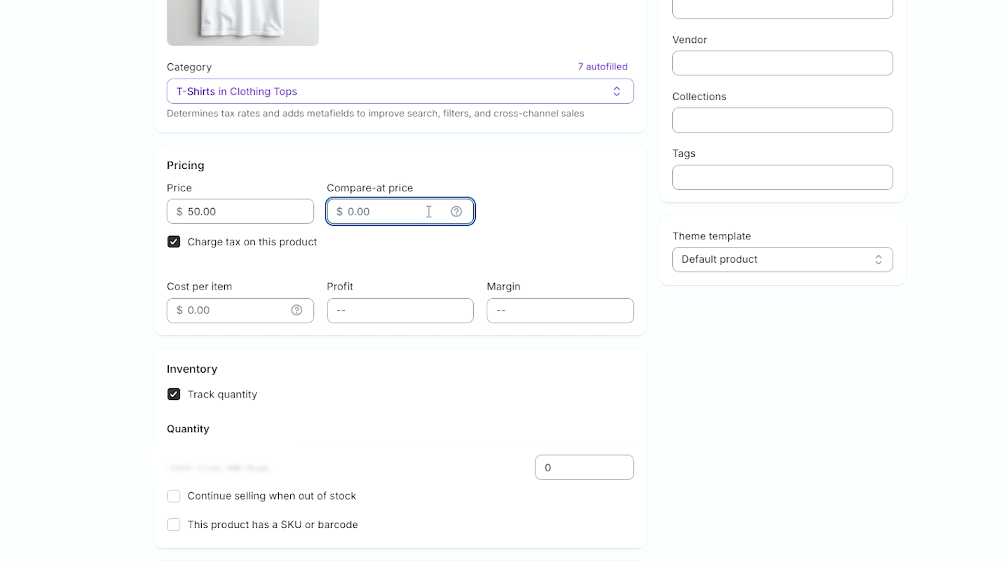
text(60)
click(460, 180)
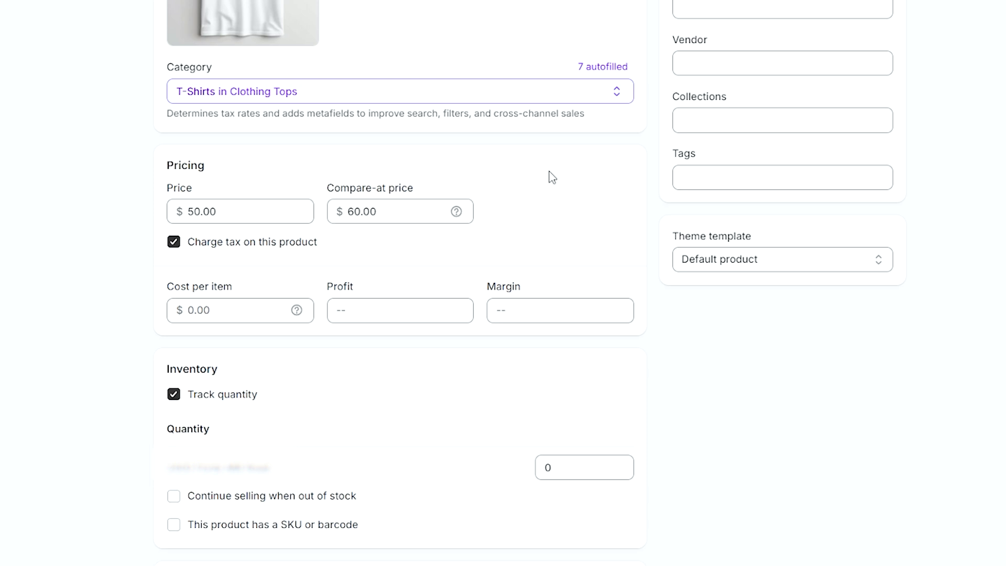
- Enter the stock quantity and check the 6.0 oz weight
scroll(552, 178, down, 1)
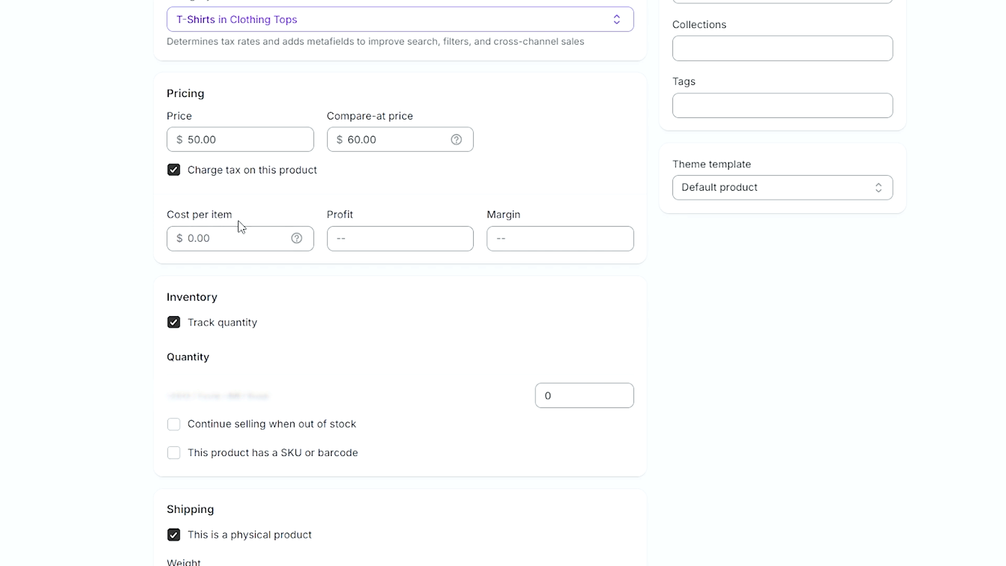
scroll(693, 271, down, 3)
click(560, 180)
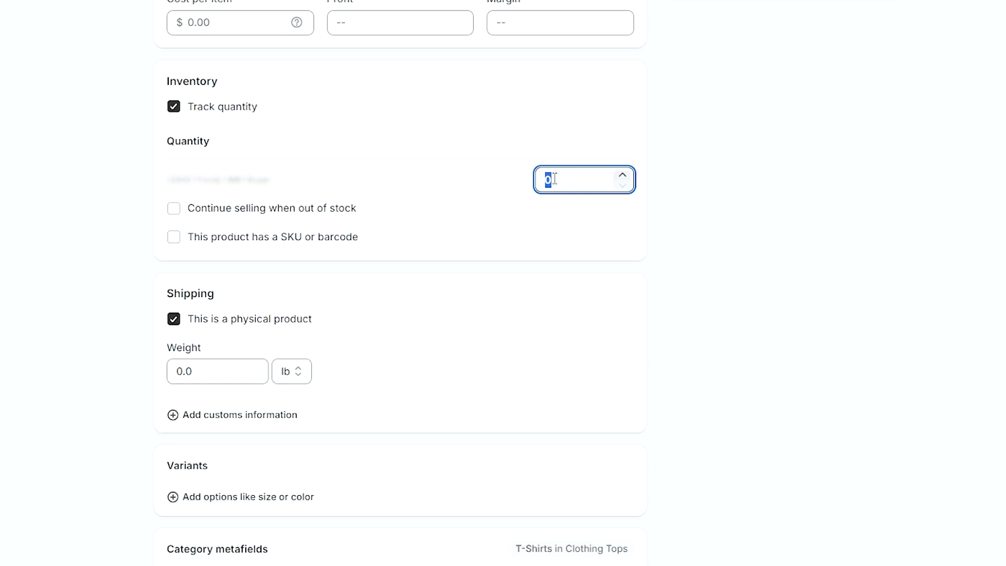
text(10)
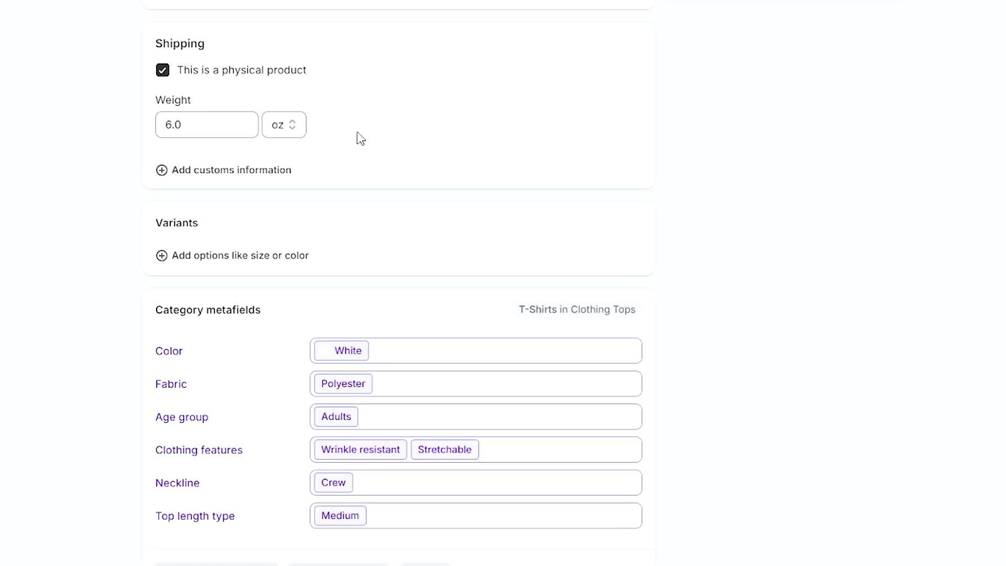
scroll(791, 175, down, 3)
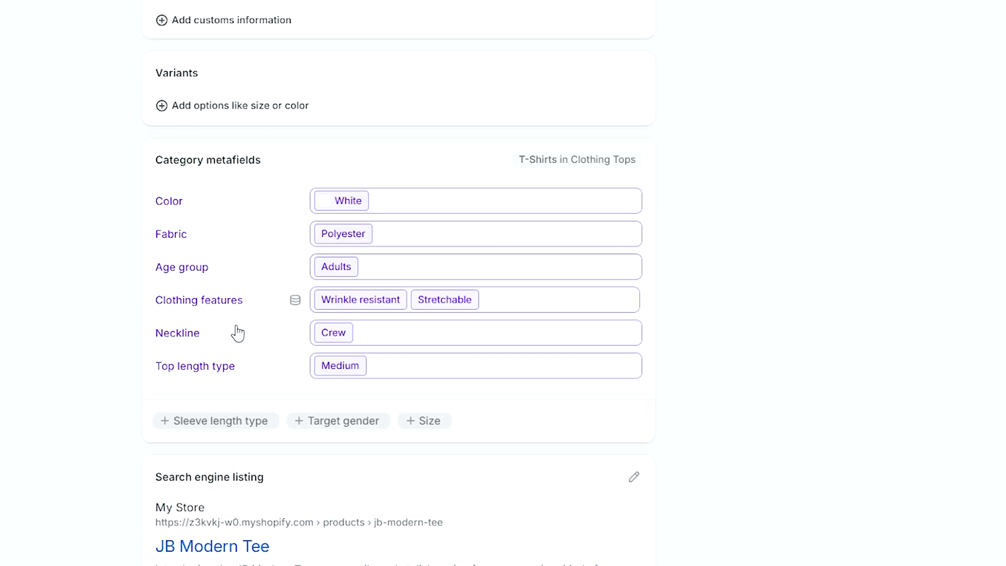
- Add a Size metafield with S, M, L, XL and 2XL, then save the JB Modern Tee
click(423, 422)
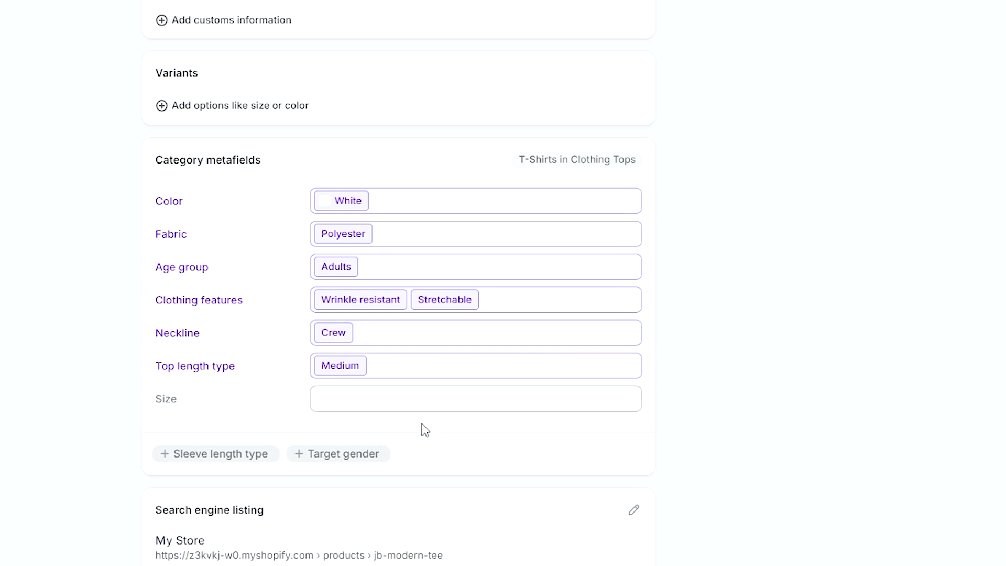
click(329, 217)
click(330, 245)
click(330, 272)
click(330, 301)
click(686, 404)
scroll(678, 407, down, 2)
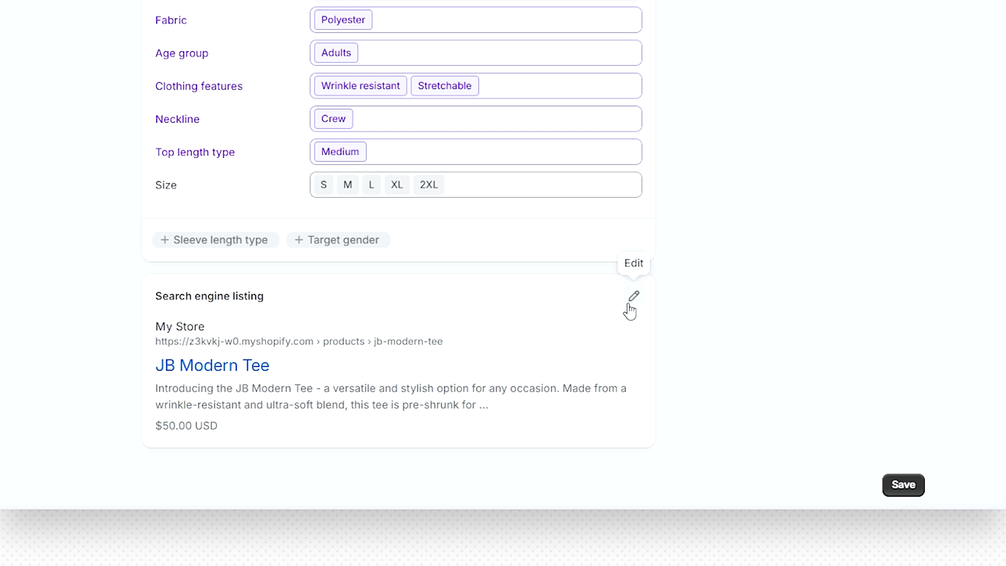
click(900, 486)
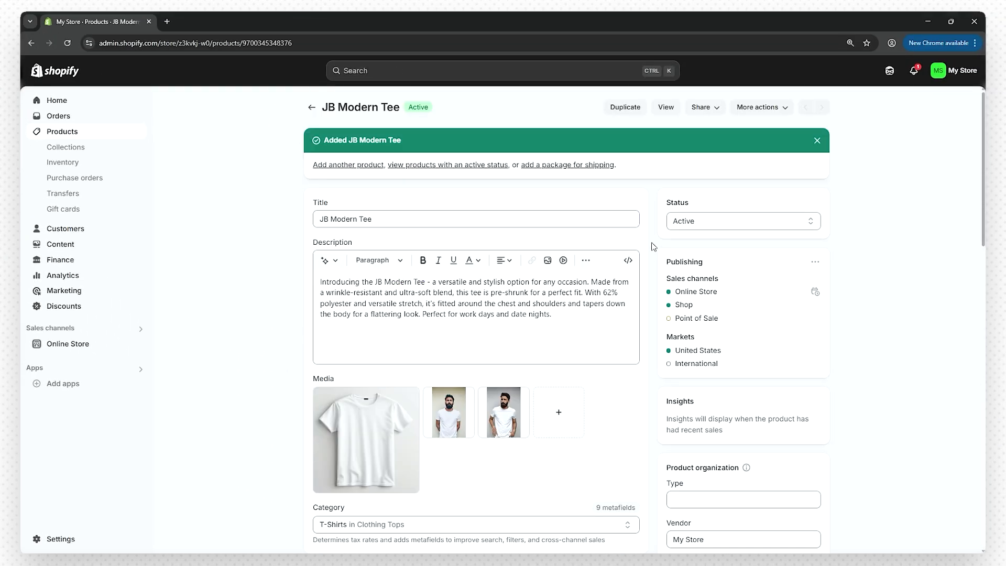
- Preview the JB Modern Tee page on the live storefront, then return to the admin Products list
click(666, 106)
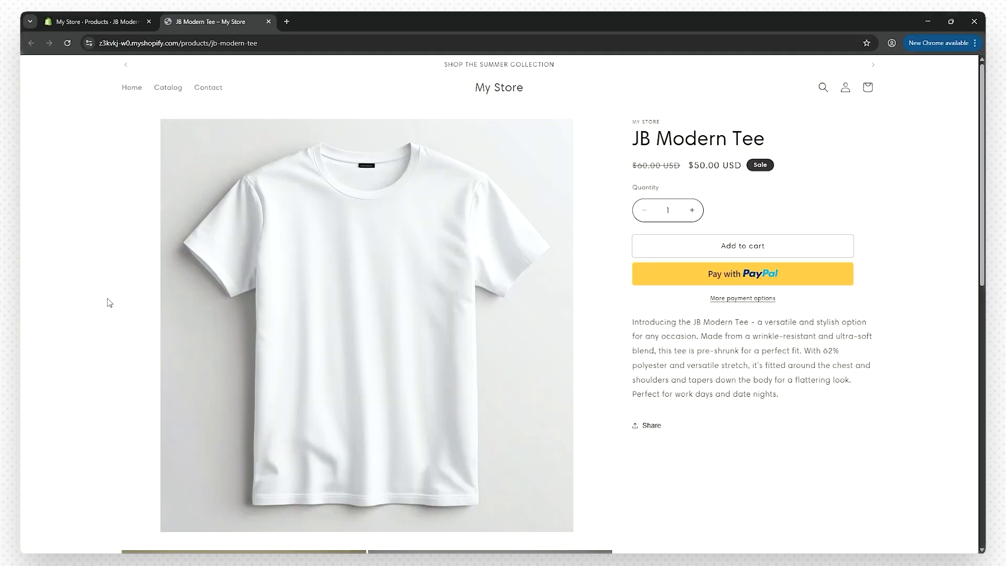
scroll(109, 303, down, 1)
scroll(109, 302, down, 2)
scroll(109, 302, up, 8)
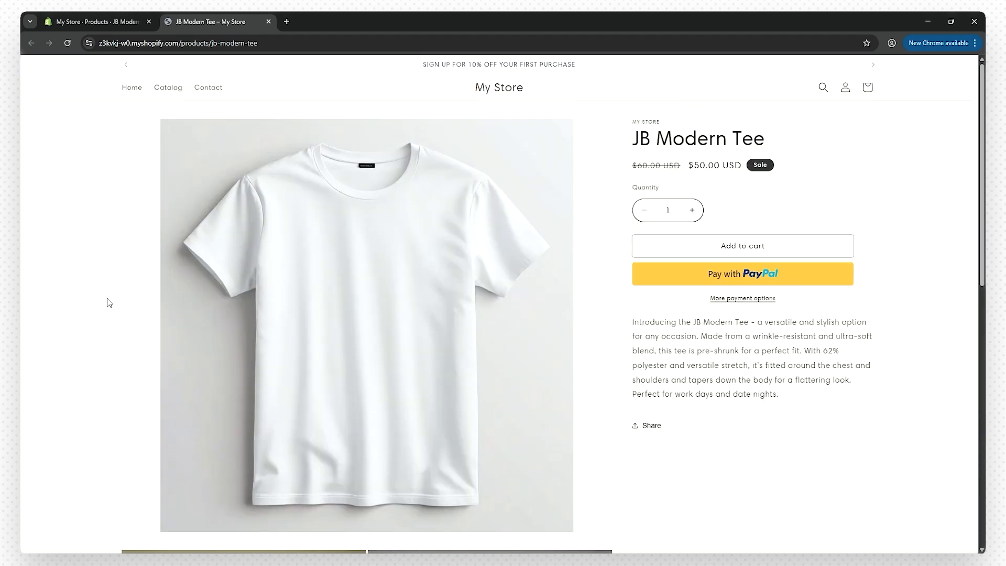
click(107, 20)
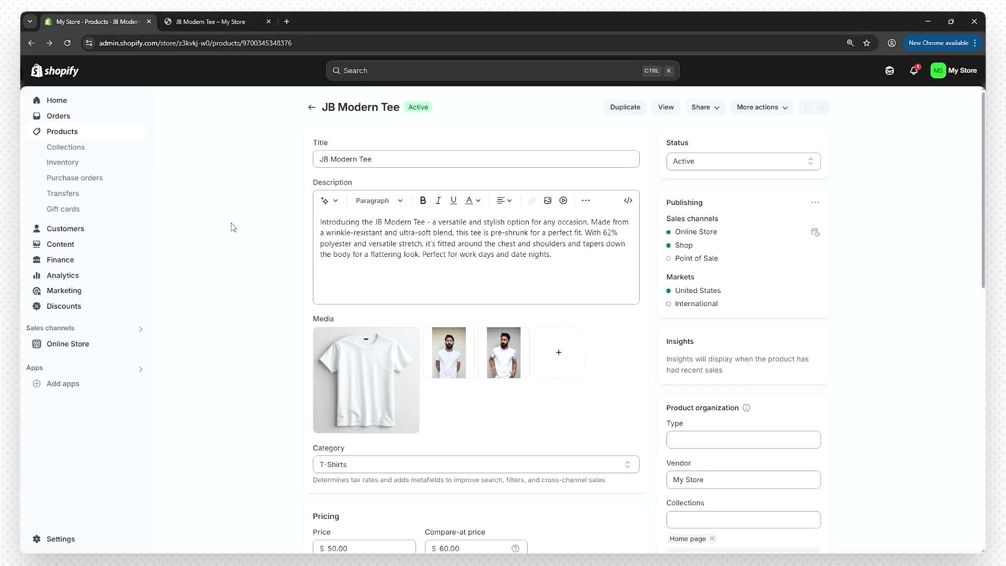
click(83, 134)
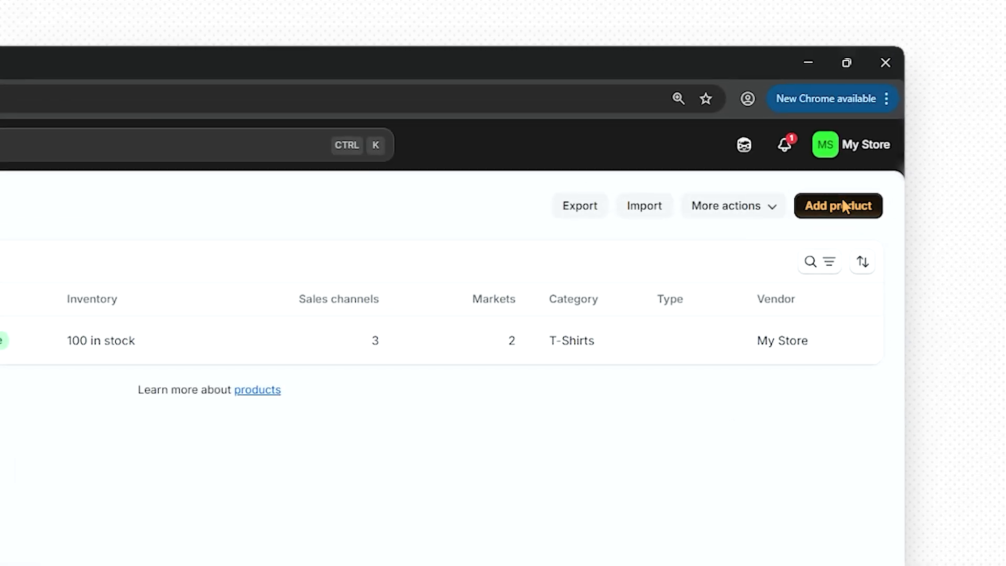
- Start the Divine Tee product with the pasted description and three photos, black tee first
click(841, 206)
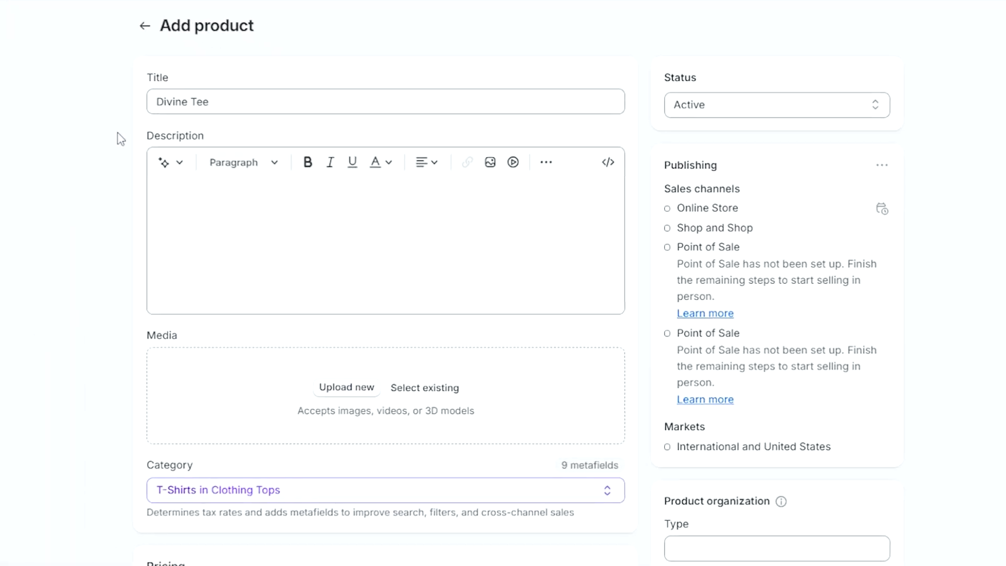
click(268, 208)
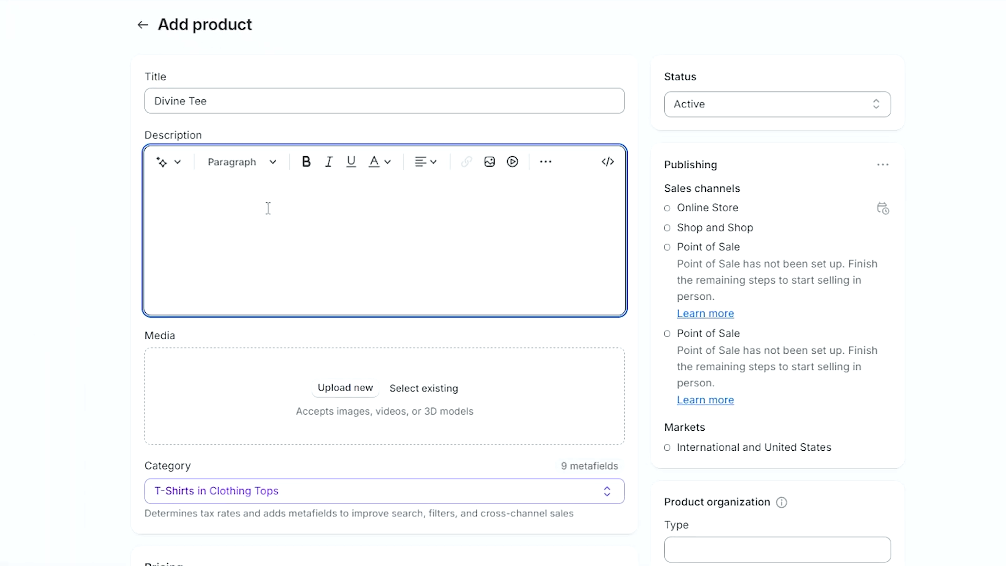
text(Embrace the profound assurance of divine provision with our Divine Tee, featuring the powerful phrase "Yahweh Yireh," which translates to "The Lord Will Provide." This unisex T-shirt is crafted from a premium blend of 62% polyester, ensuring a soft and comfortable fit that complements its modern design. Its minimalist design allows for easy pairing with any outfit, making it a versatile addition to your wardrobe.)
click(49, 262)
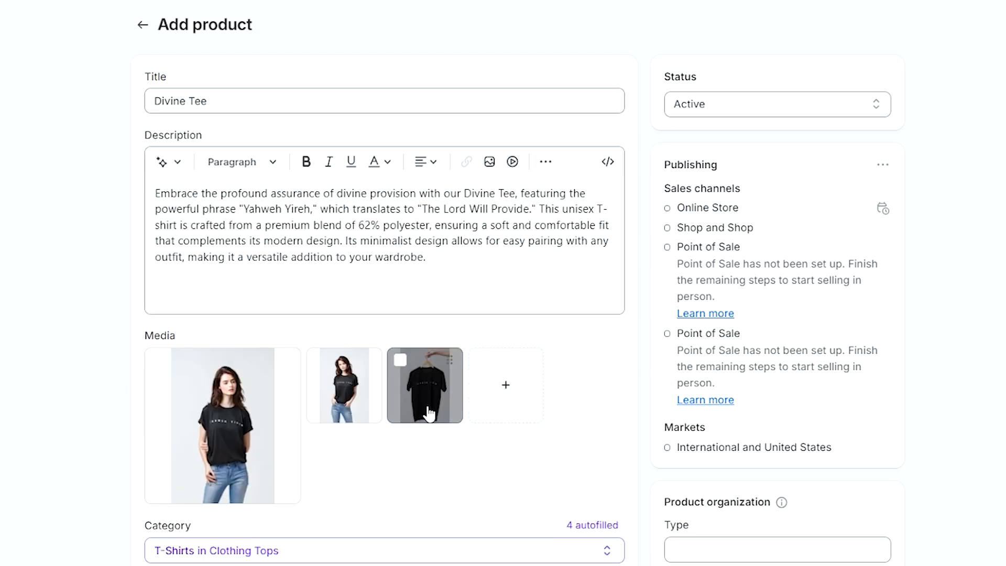
drag(422, 411, 213, 401)
scroll(84, 432, down, 2)
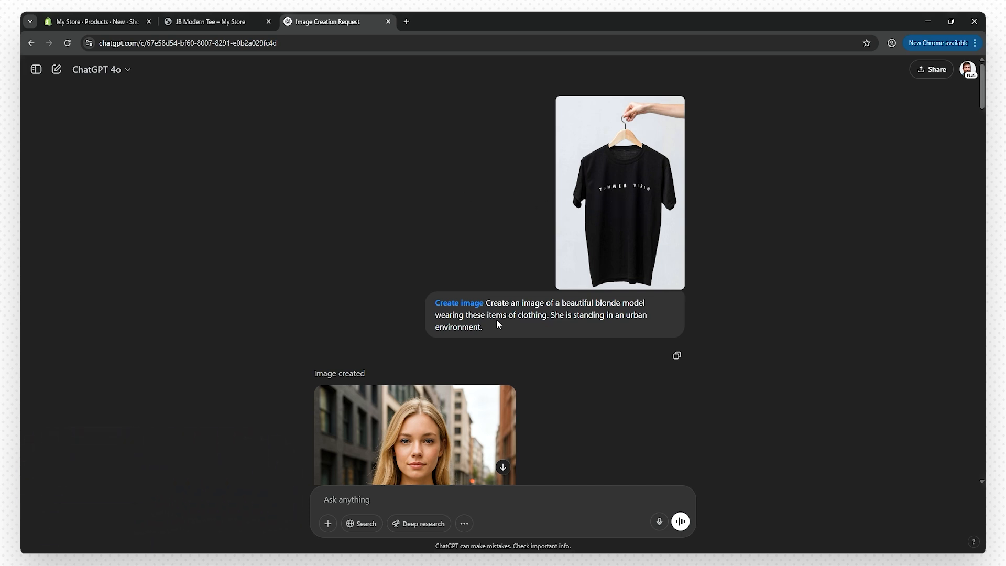
- Scroll through the ChatGPT chat to review the full-length and close-up model shots in the black tee
scroll(286, 283, down, 5)
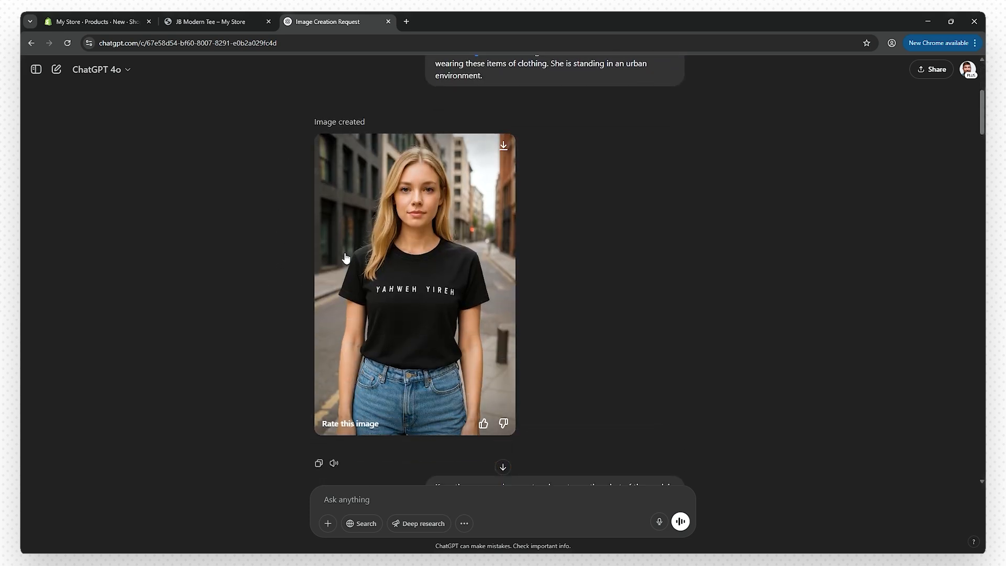
scroll(259, 270, down, 8)
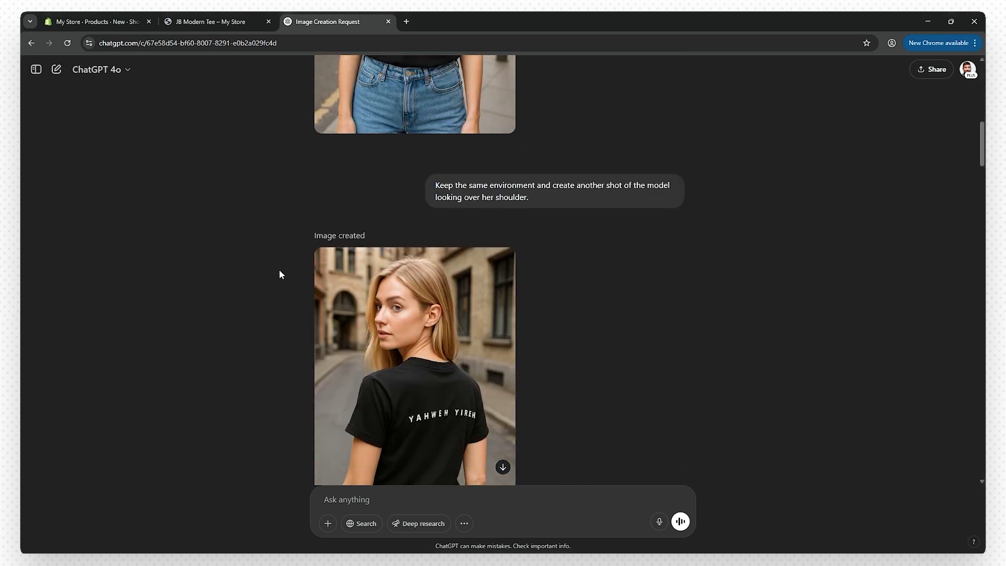
scroll(281, 273, down, 2)
scroll(389, 236, down, 2)
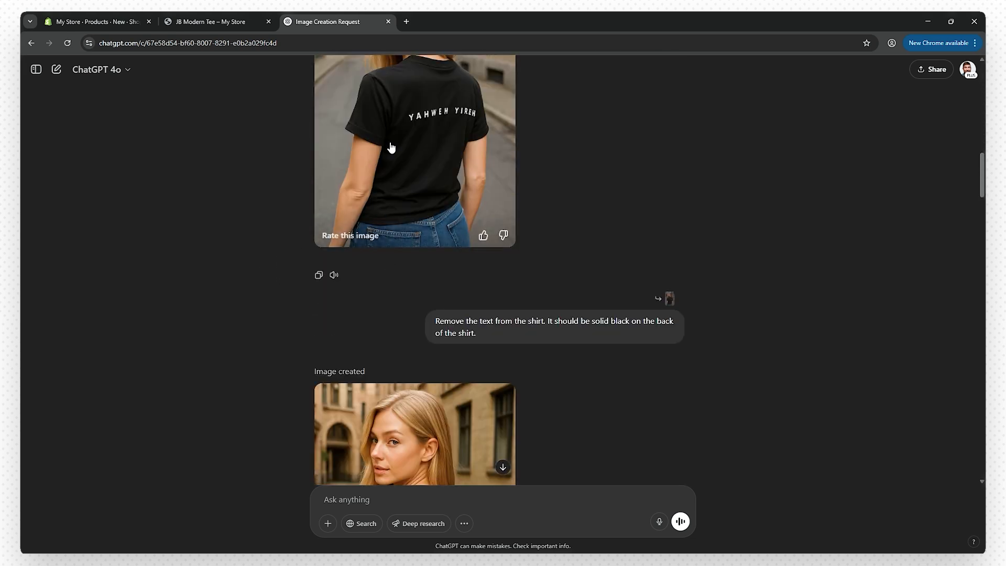
scroll(226, 209, down, 6)
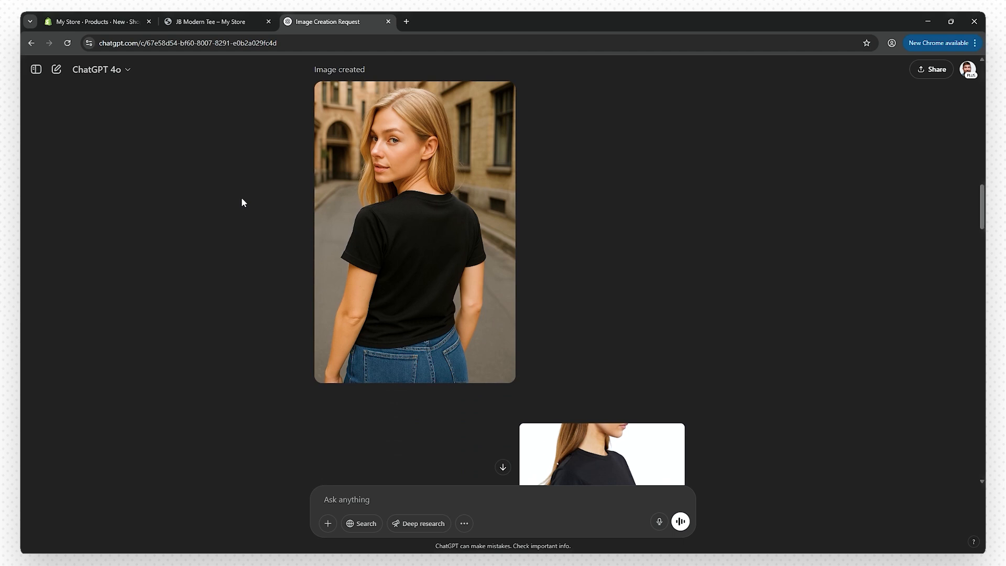
scroll(271, 215, down, 9)
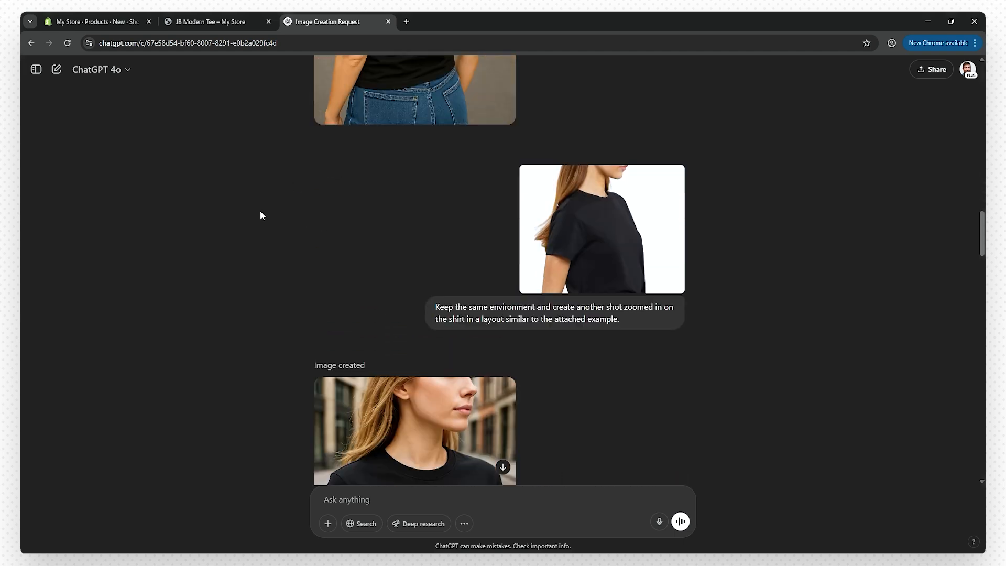
scroll(267, 209, down, 9)
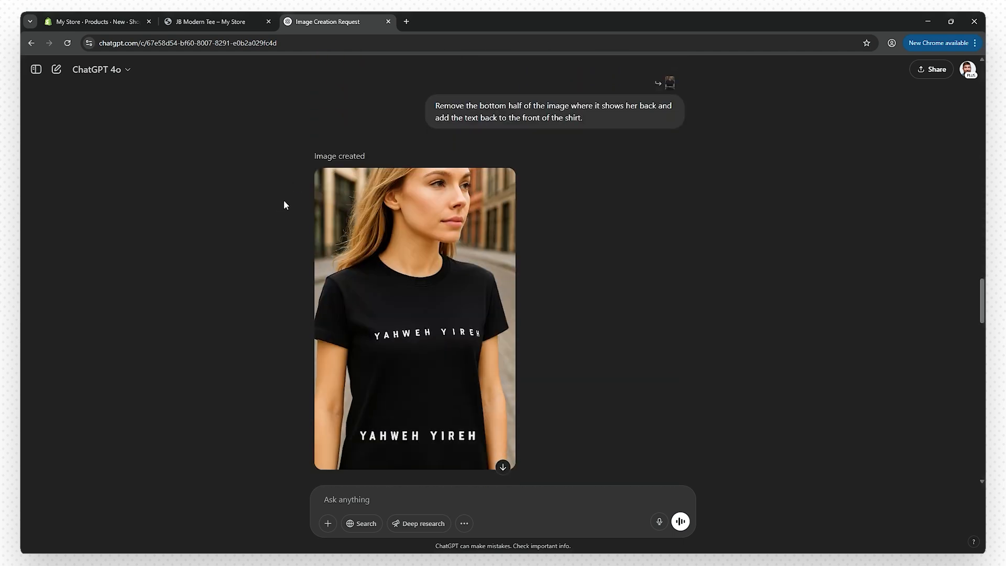
scroll(284, 204, down, 4)
scroll(284, 200, down, 12)
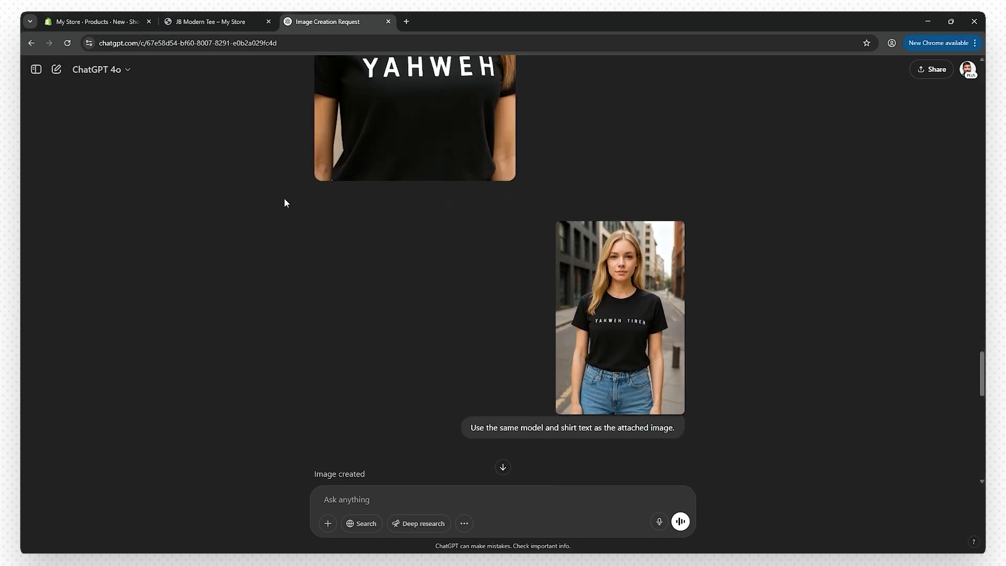
scroll(284, 199, down, 5)
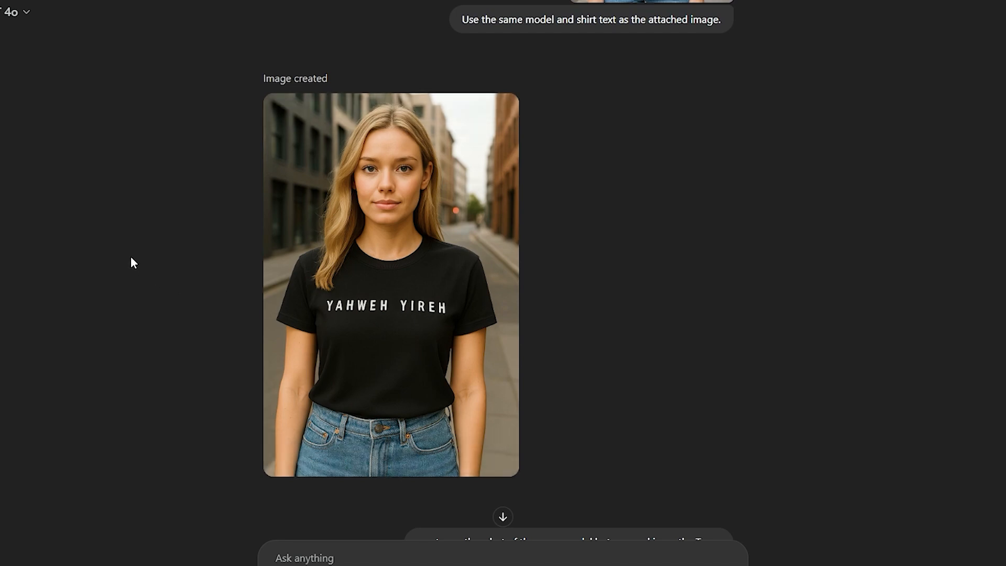
scroll(134, 264, down, 8)
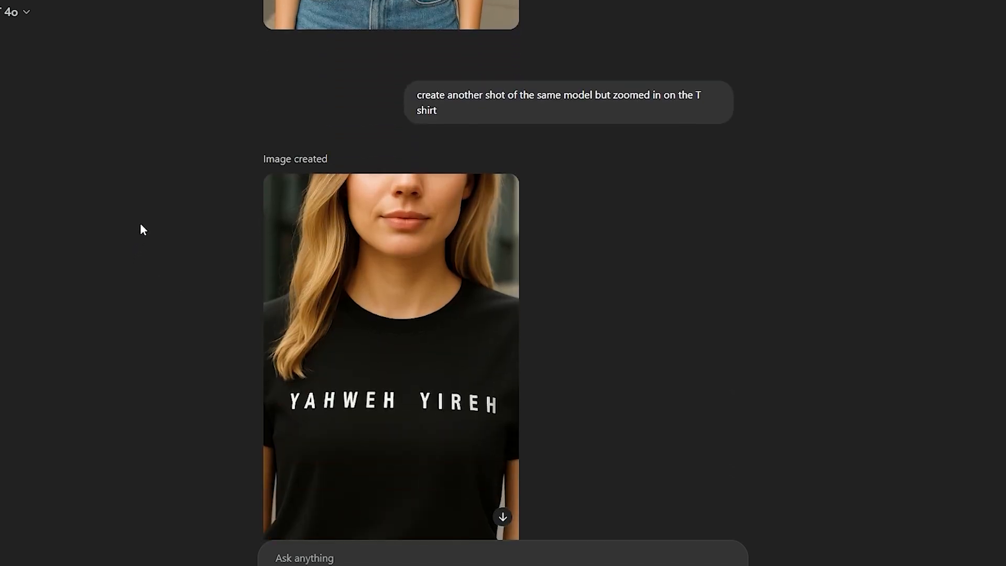
scroll(140, 226, down, 2)
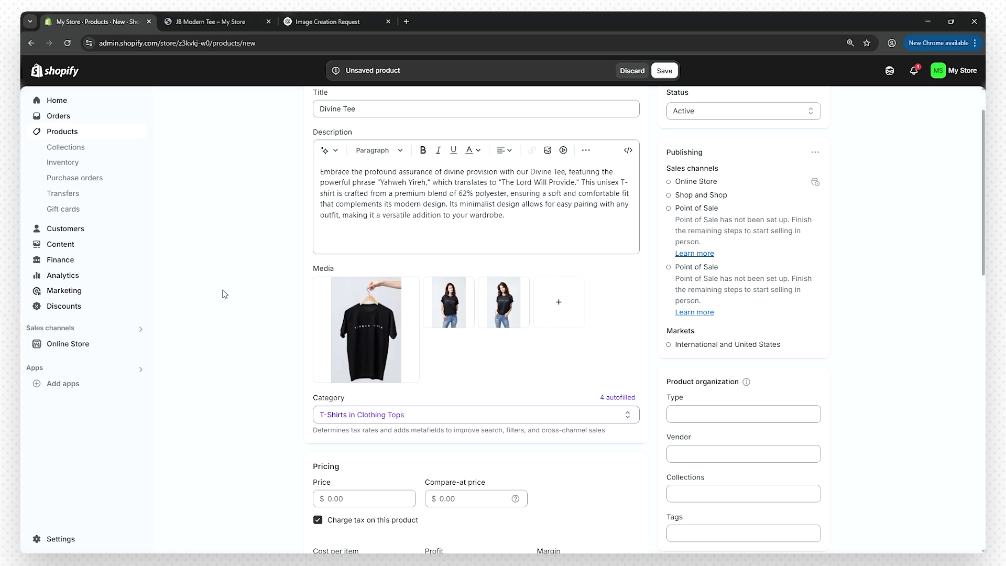
- Look over the storefront page, then return to the admin Products list showing Divine Tee and JB Modern Tee
scroll(225, 294, down, 1)
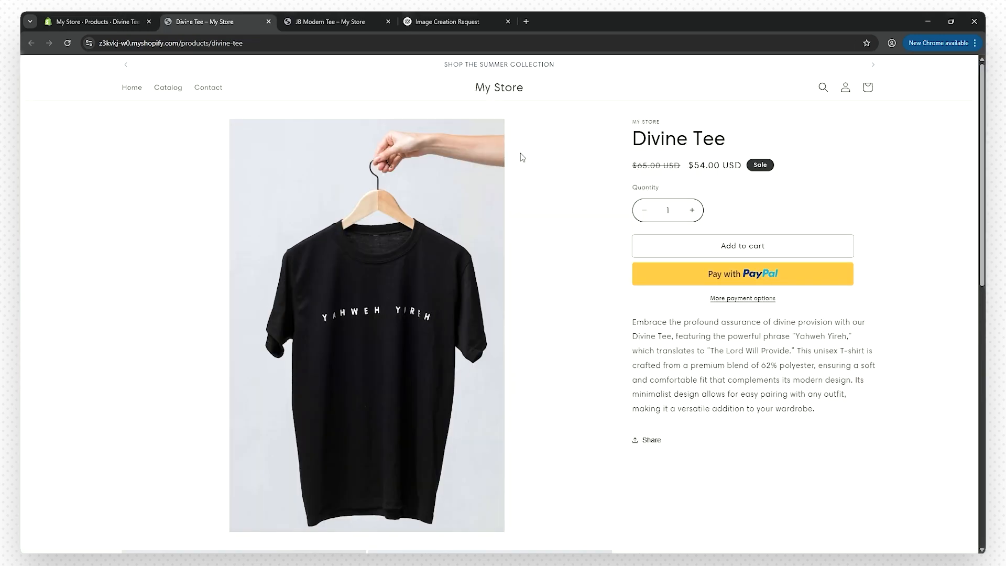
scroll(173, 254, down, 3)
scroll(95, 257, down, 6)
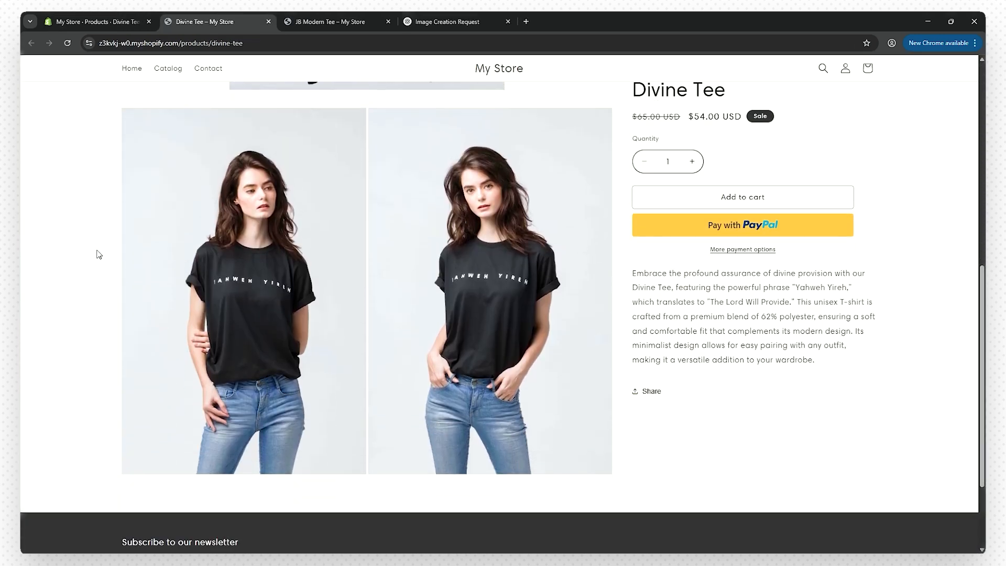
scroll(103, 250, up, 4)
scroll(102, 249, up, 5)
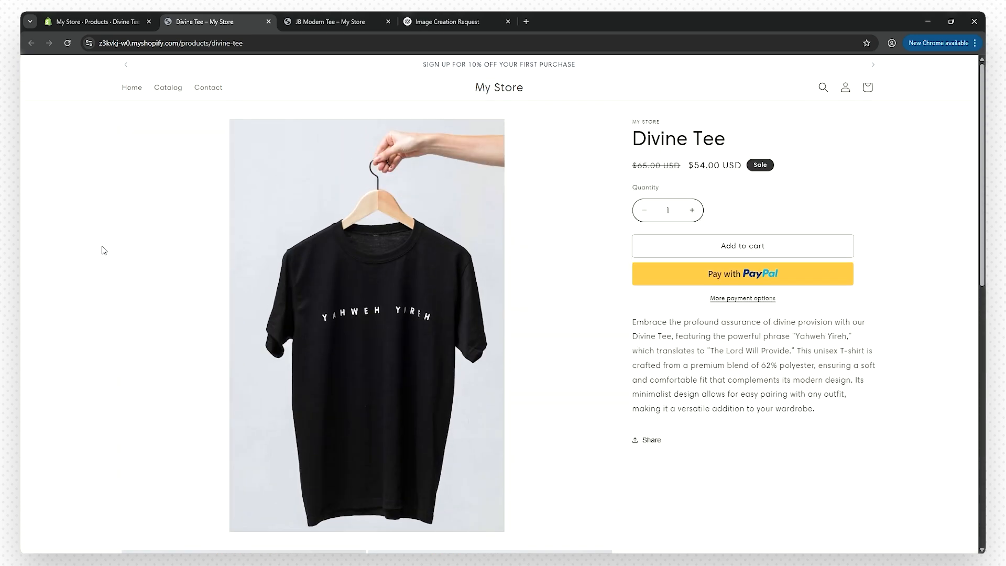
click(87, 15)
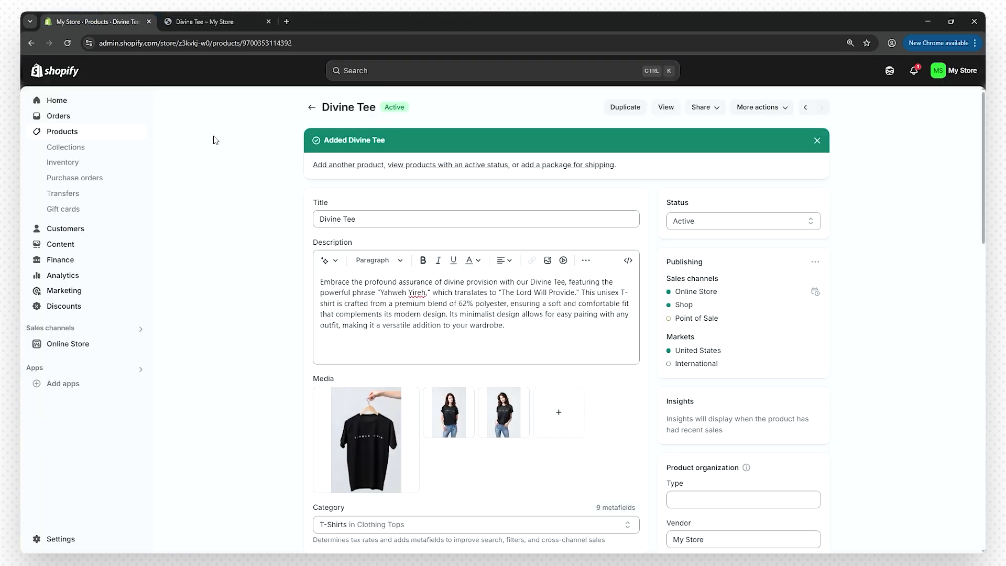
click(83, 136)
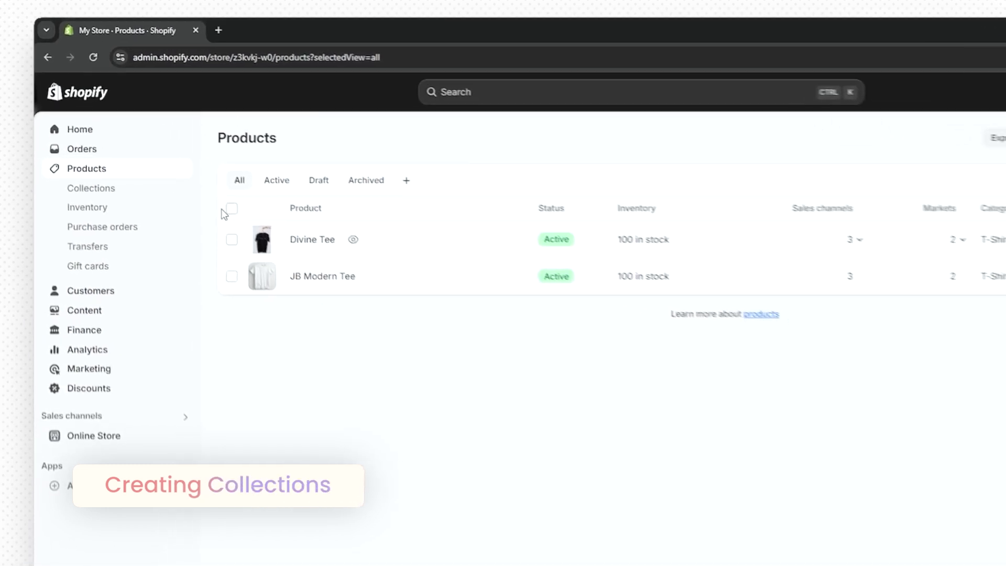
- Start a new collection titled Best Sellers and close the Cuts Clothing reference site
click(98, 198)
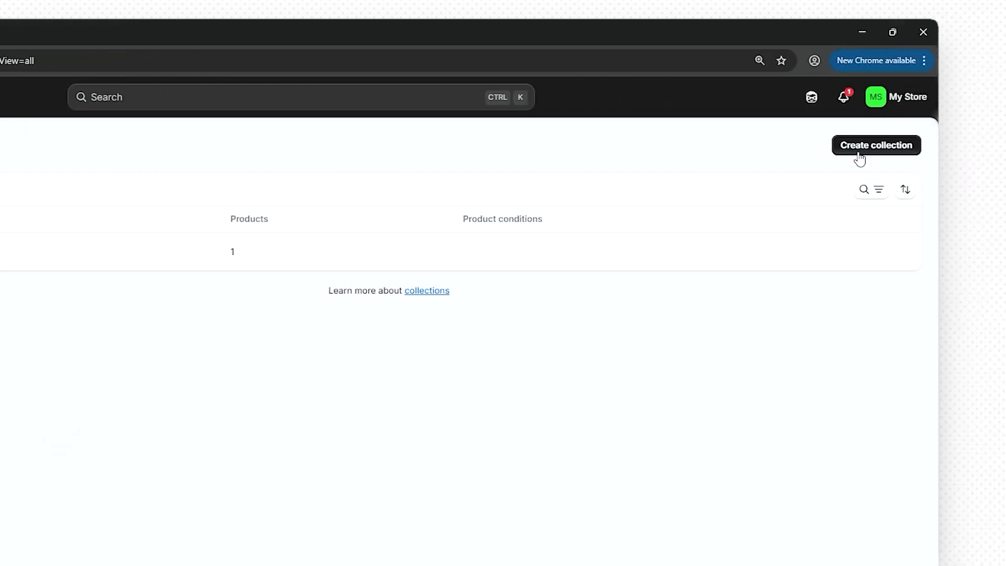
click(859, 147)
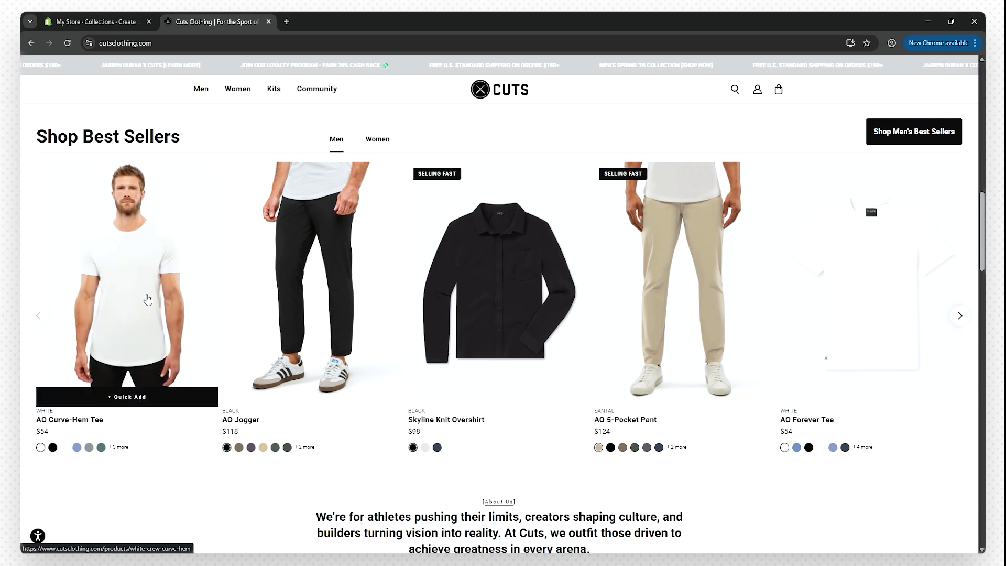
key(ctrl+w)
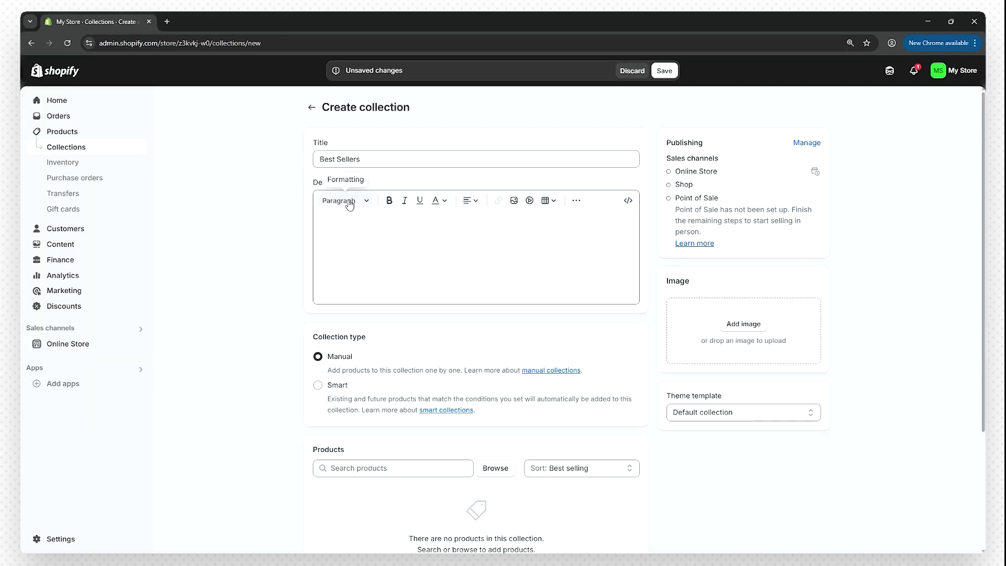
- Give Best Sellers a pasted description and a cover photo of the woman in the black tee
click(375, 222)
text(Introducing the JB Cuts Best Sellers Collection—a curated selection of our most popular and top-rated clothing items. This collection showcases the styles our customers love most, reflecting the quality and fashion-forward designs that define JB Cuts. Explore the favorites that have earned their place in wardrobes everywhere, and find your new go-to pieces today.)
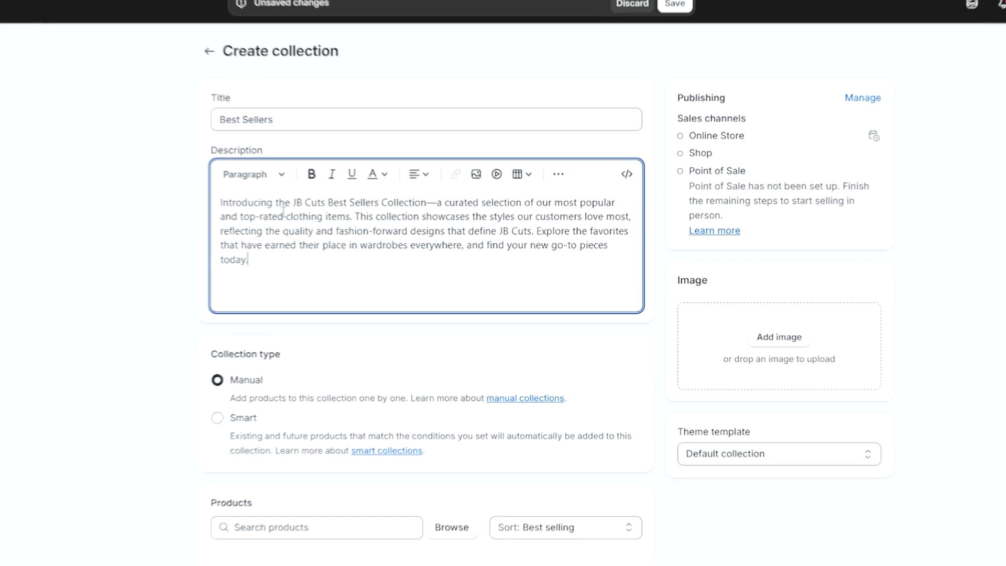
click(135, 231)
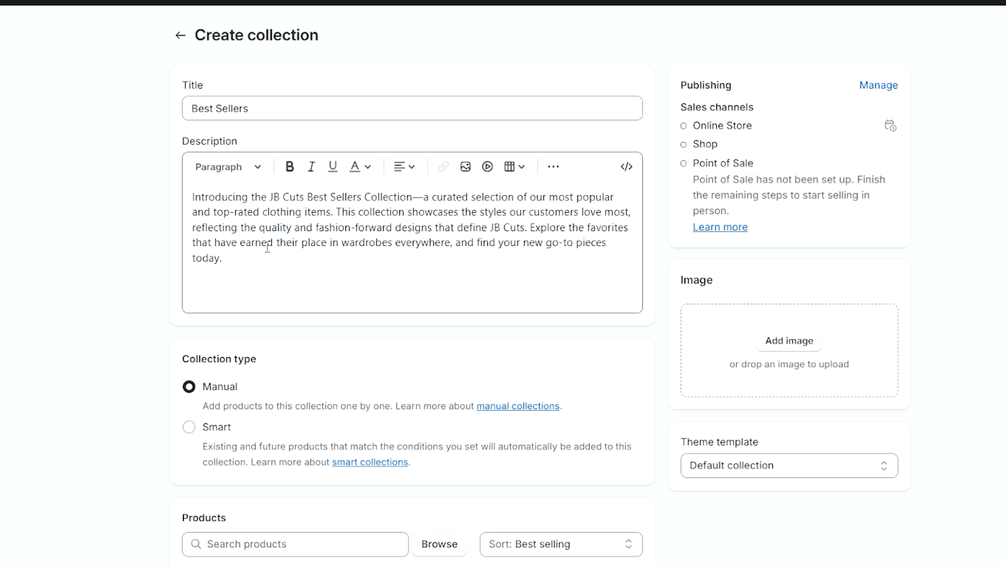
scroll(152, 206, down, 5)
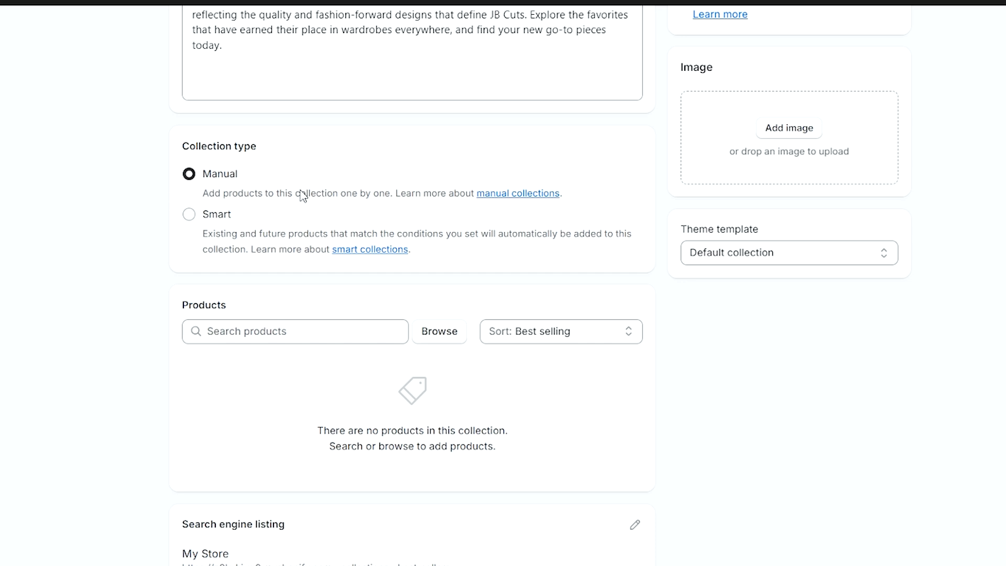
click(785, 132)
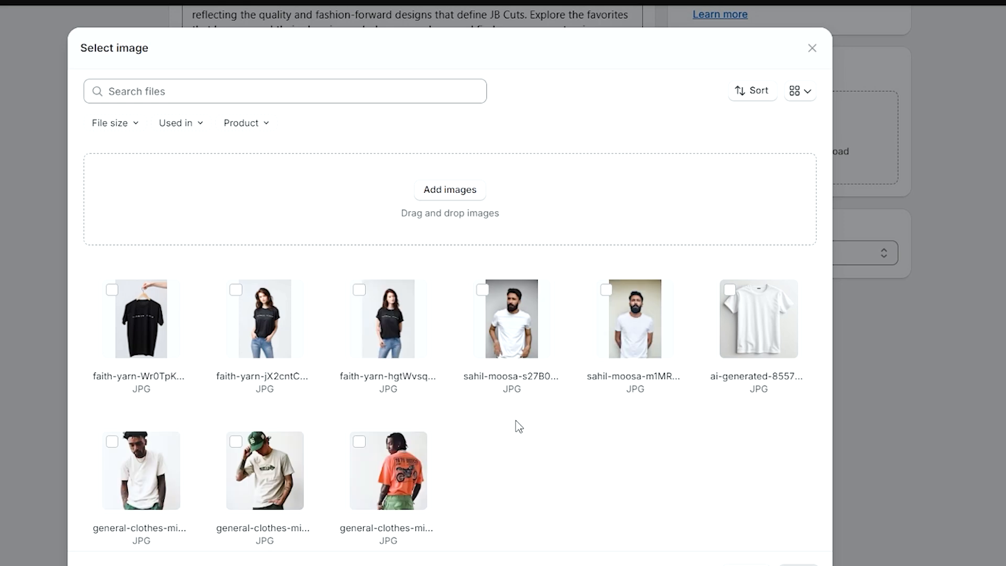
click(268, 324)
click(798, 565)
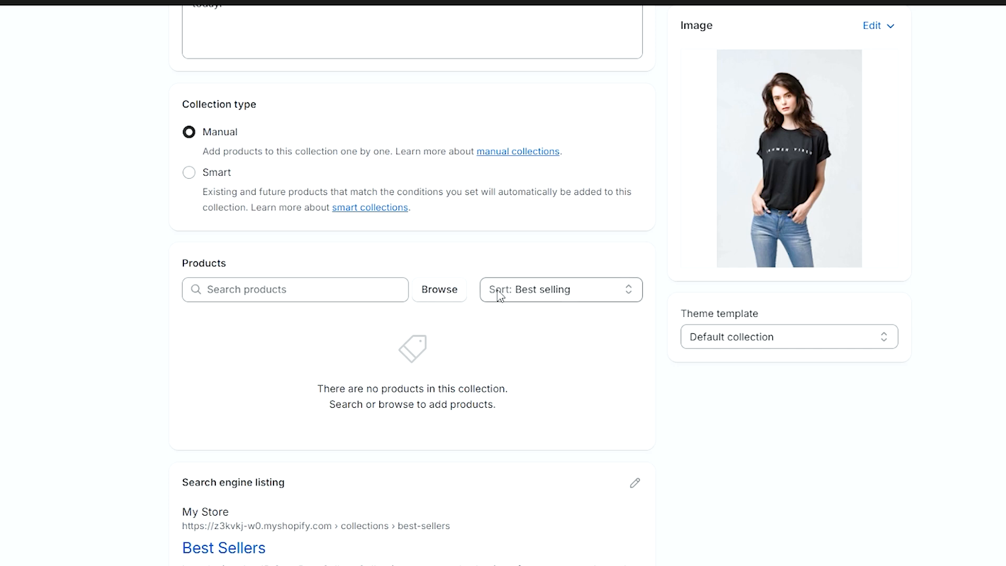
- Add Divine Tee and JB Modern Tee to the collection and save it
click(438, 299)
click(227, 189)
click(228, 234)
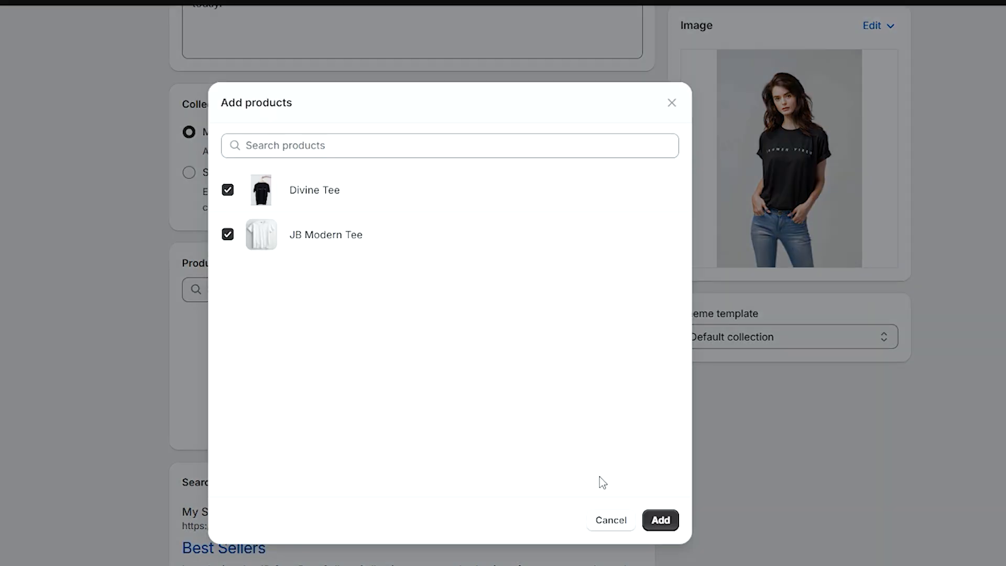
click(660, 521)
scroll(135, 248, down, 2)
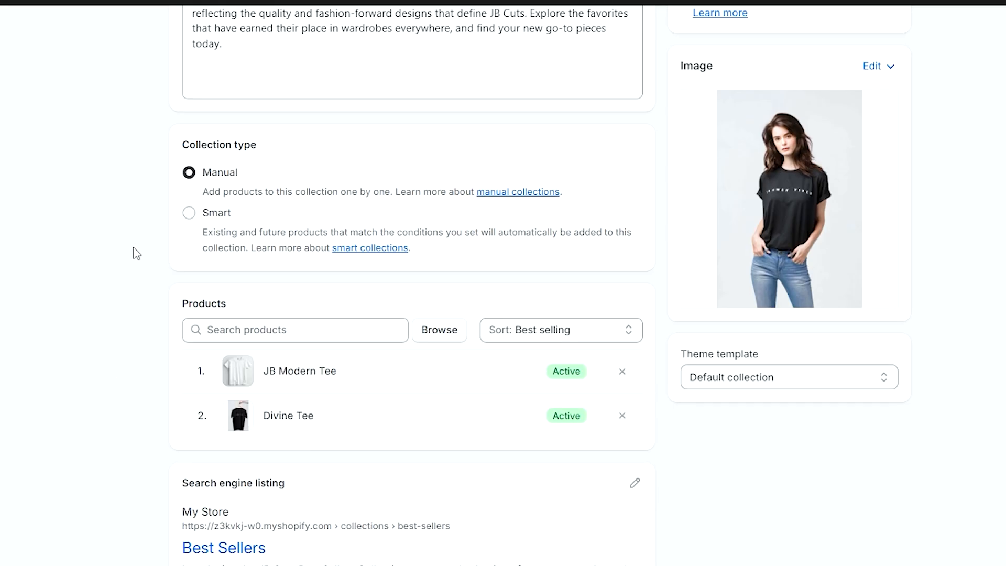
scroll(738, 386, down, 2)
click(897, 501)
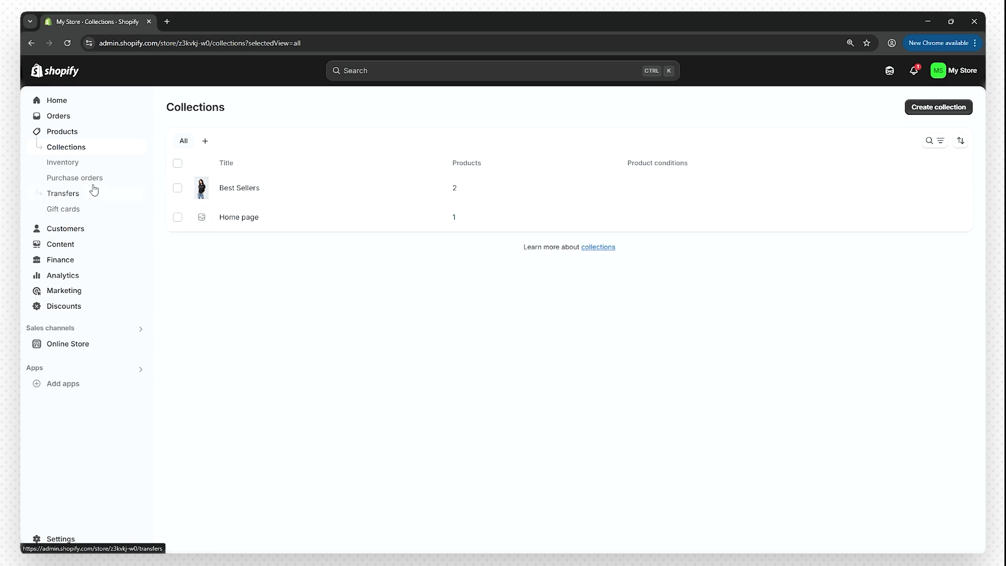
- Create a new gift card product titled 'JB Cuts Gift Card'
click(72, 210)
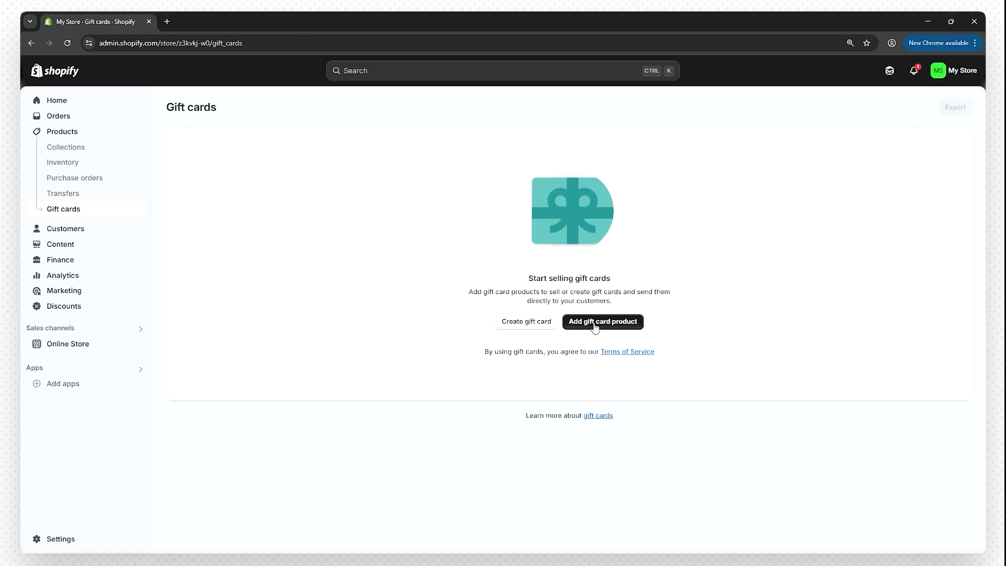
click(595, 327)
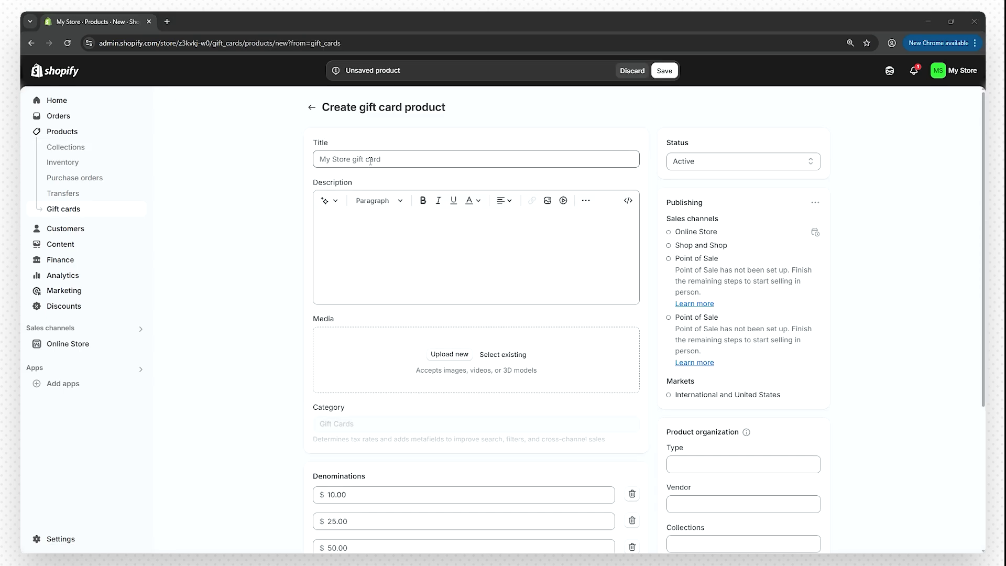
click(369, 159)
text(JB Cuts Gift Card)
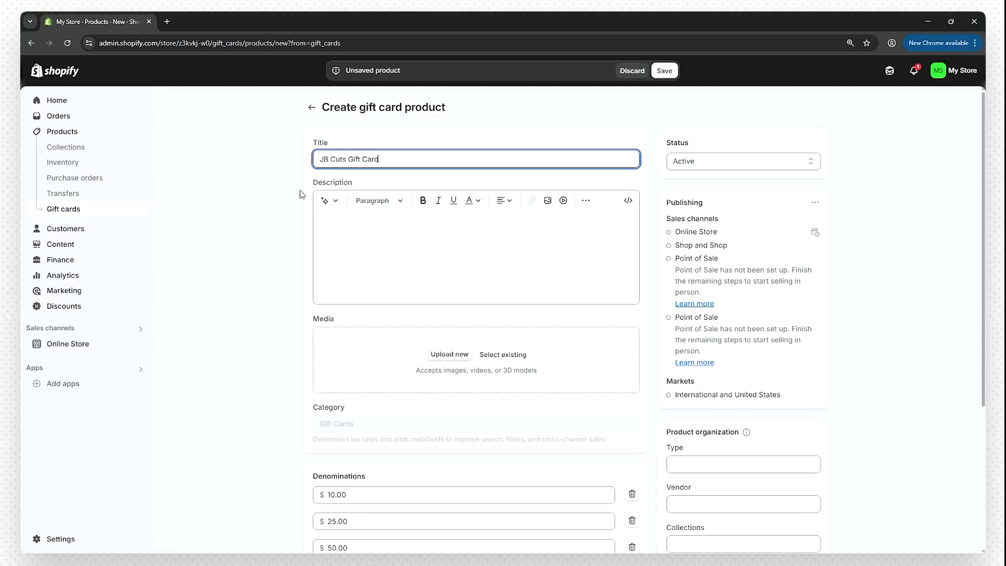
click(266, 202)
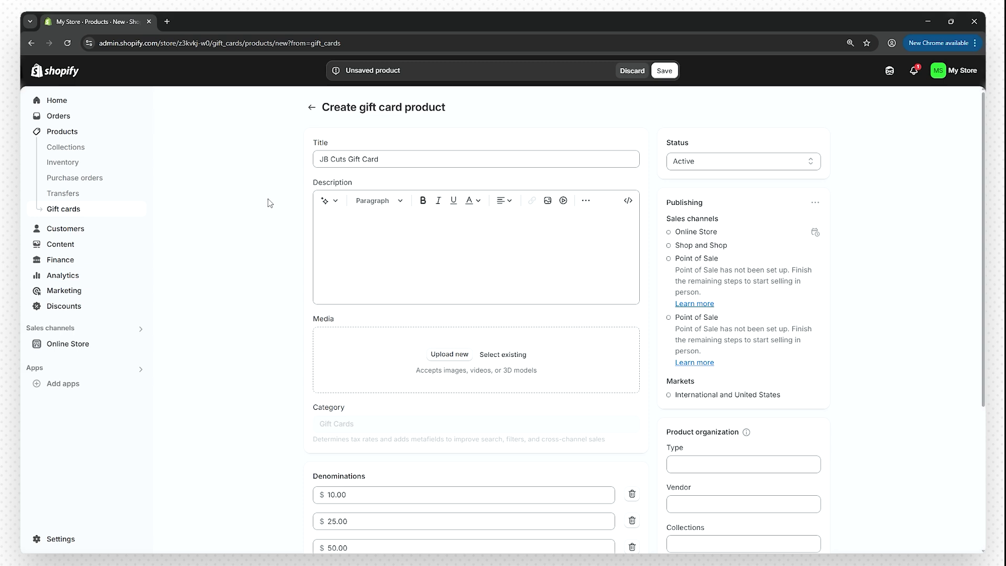
- Paste in the gift card description, skipping the AI description generator
click(335, 203)
click(227, 251)
click(353, 245)
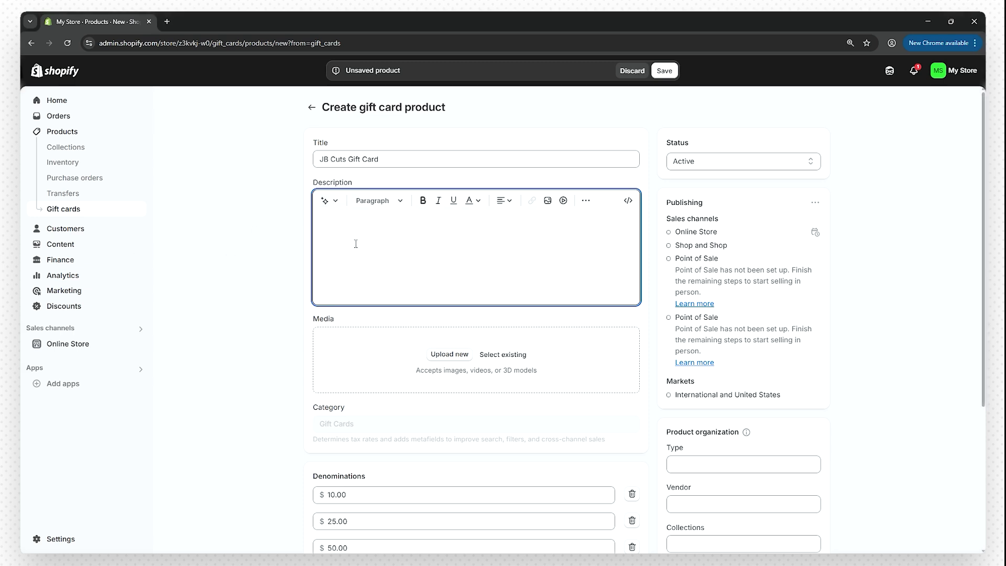
text(Give the gift of style with a JB Cuts Gift Card. Perfect for any fashion-forward individual, our gift card allows them to shop from our trendy clothing brand and elevate their wardrobe. Choose any amount and give the gift of fashion today.)
click(271, 254)
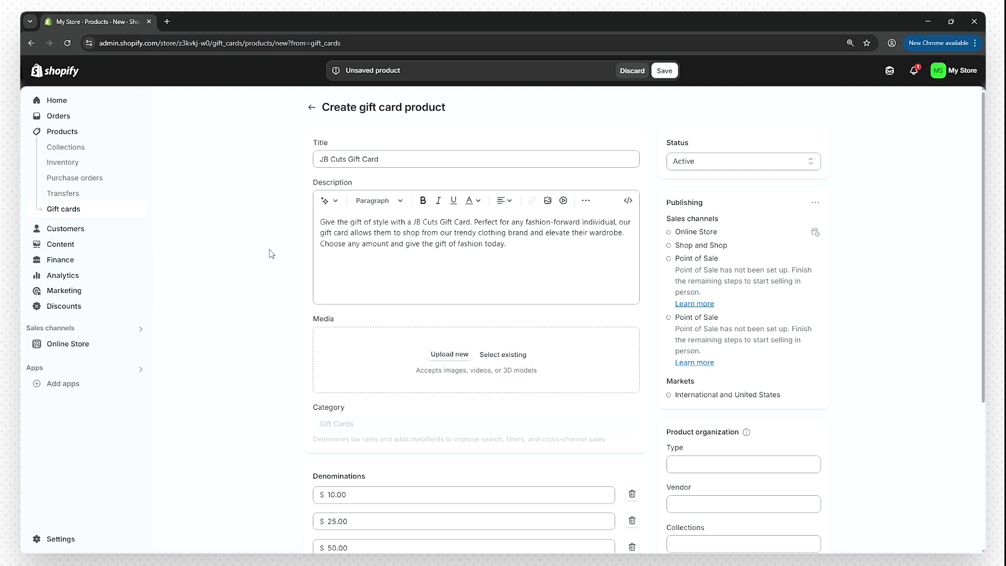
- Add the gift card image and 150 and 200 denominations, then save the gift card product
scroll(273, 248, down, 1)
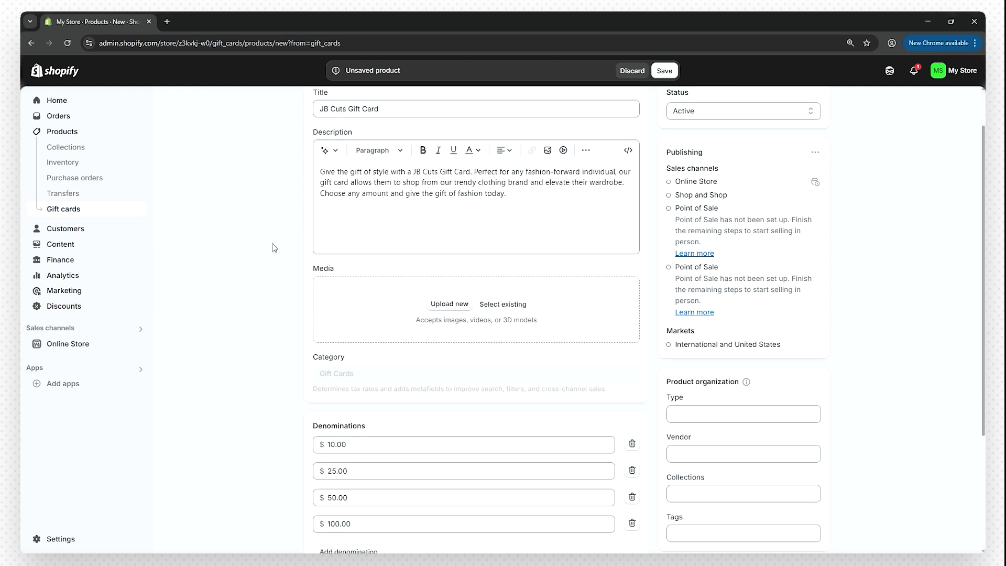
click(449, 304)
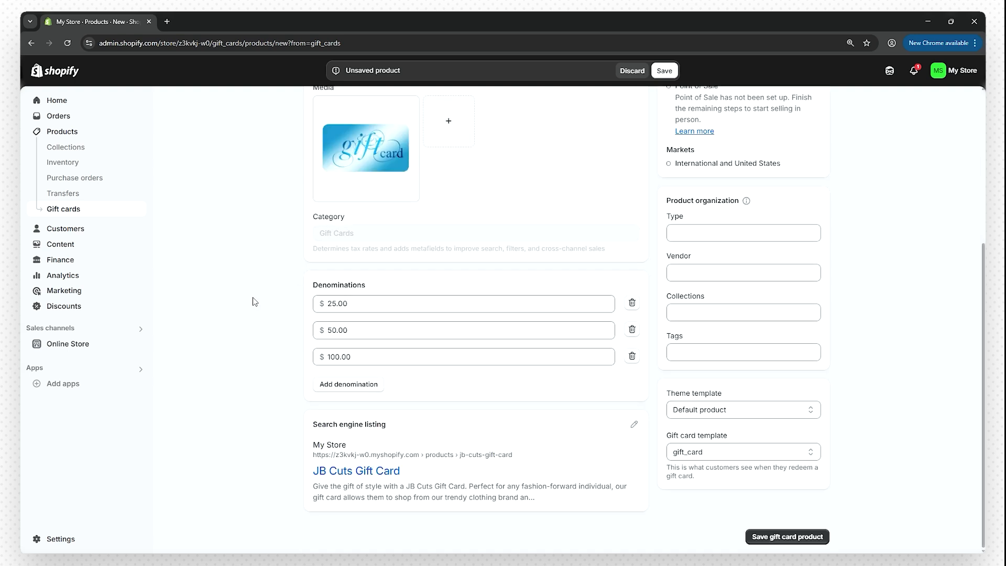
click(362, 385)
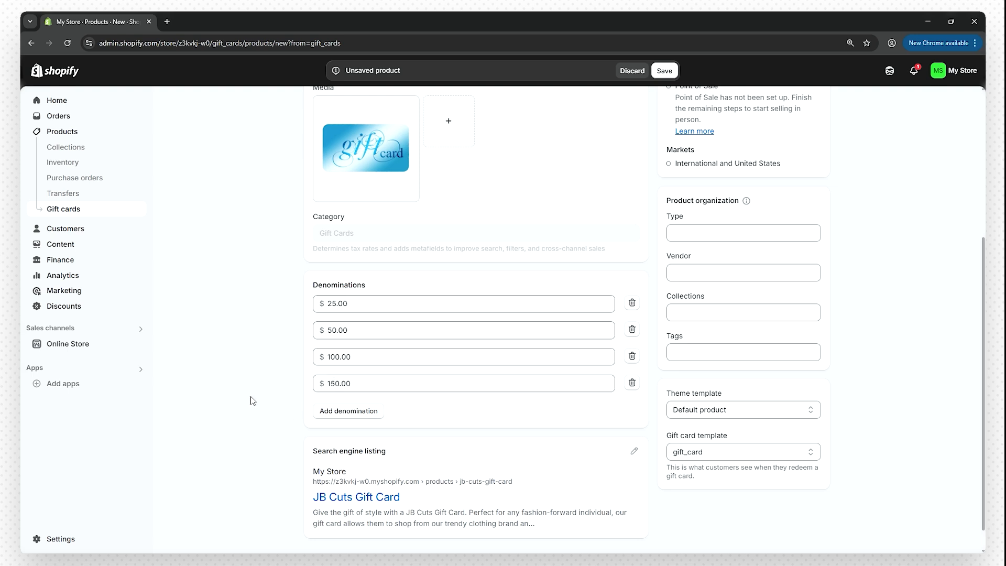
click(359, 413)
click(388, 424)
scroll(527, 396, down, 1)
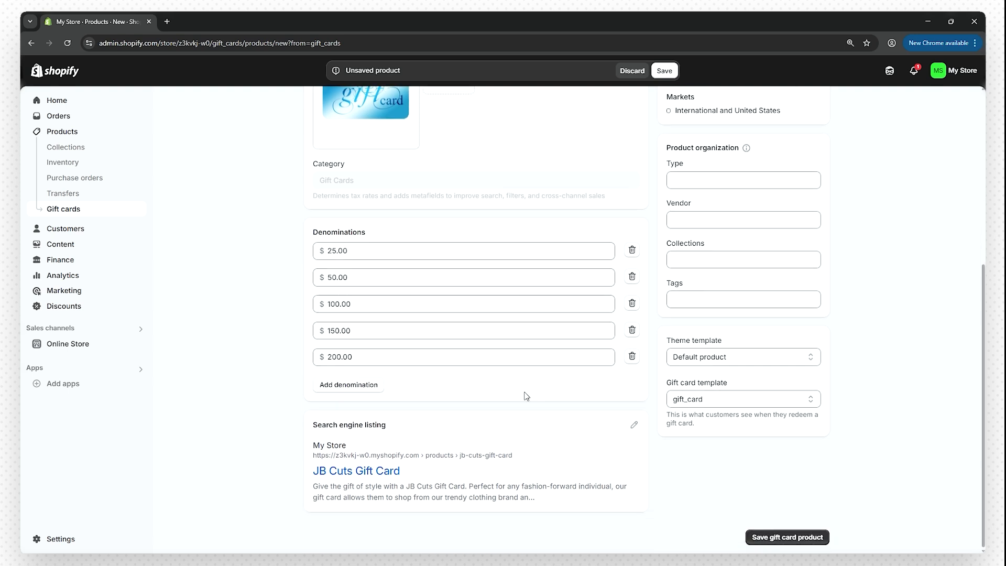
click(811, 539)
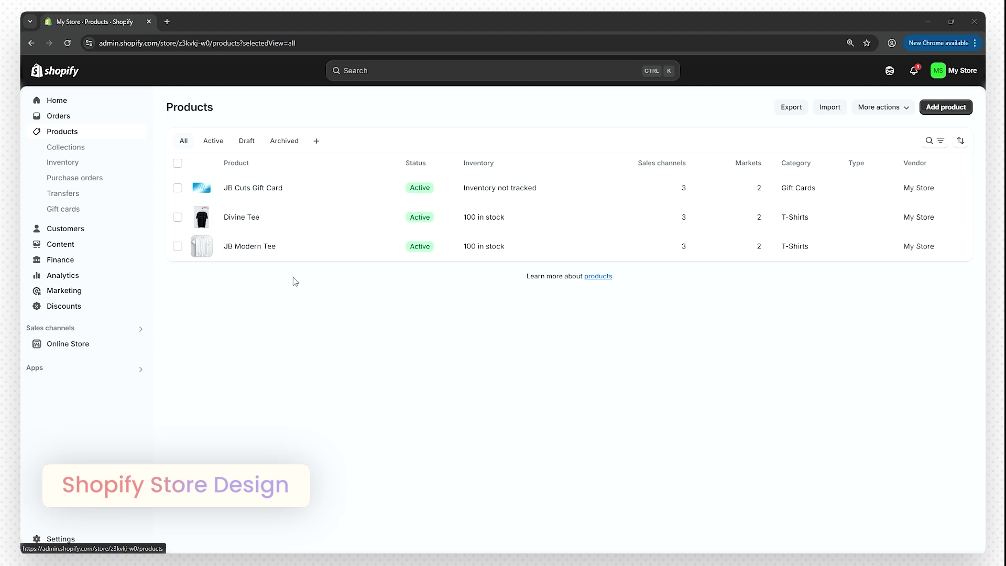
- Open the Whisper theme in the theme editor from Online Store > Themes
click(83, 345)
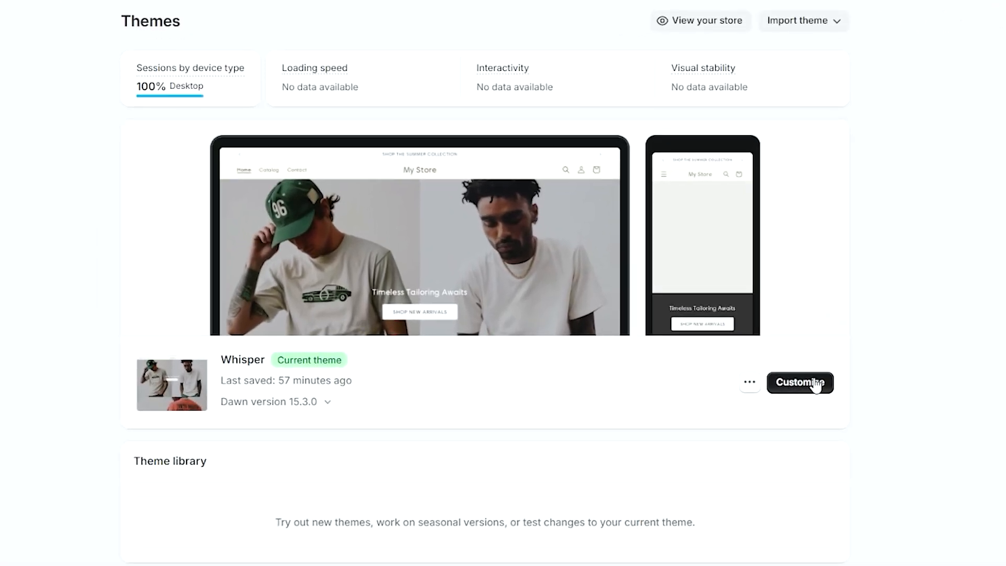
click(813, 375)
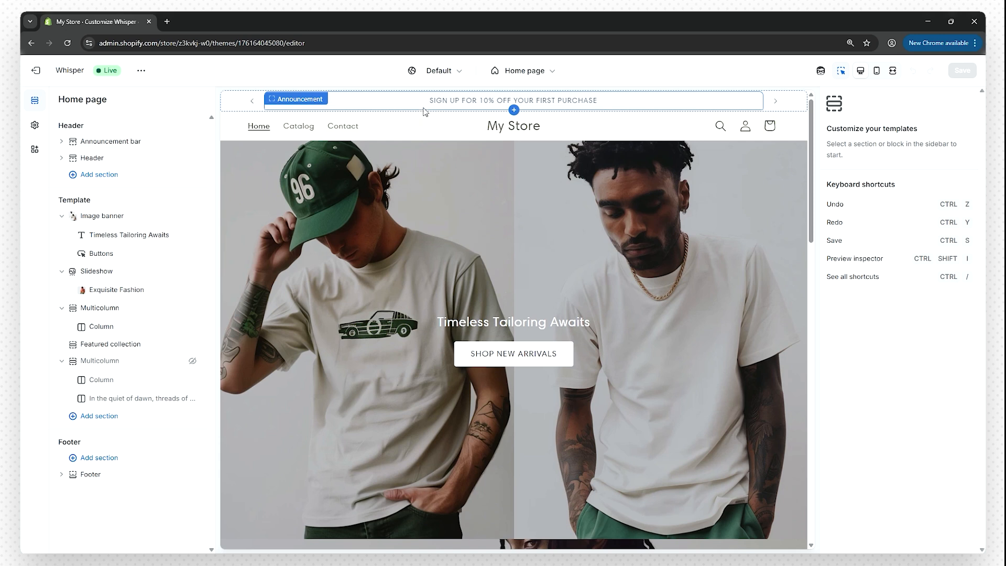
click(62, 215)
click(63, 226)
click(63, 233)
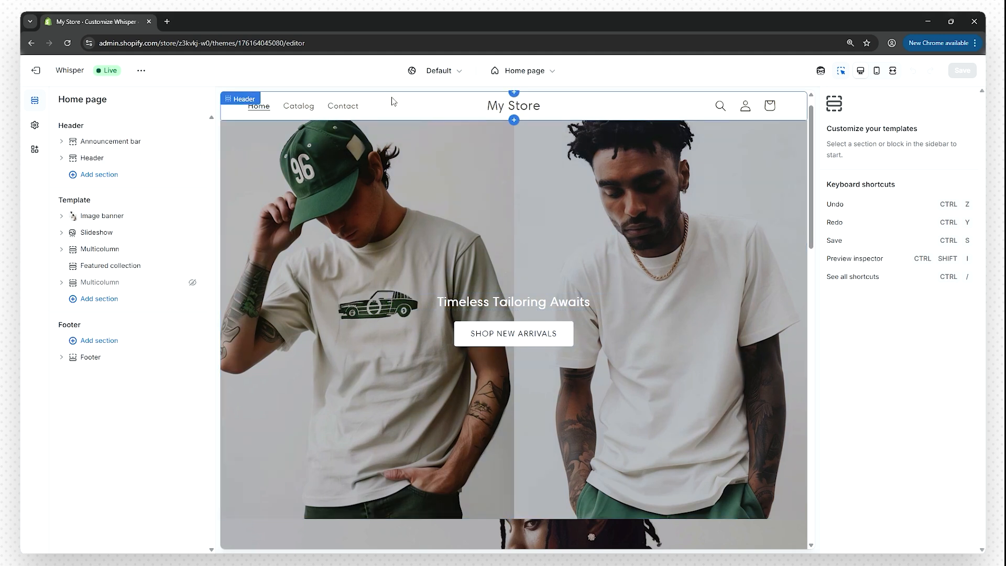
scroll(294, 291, up, 1)
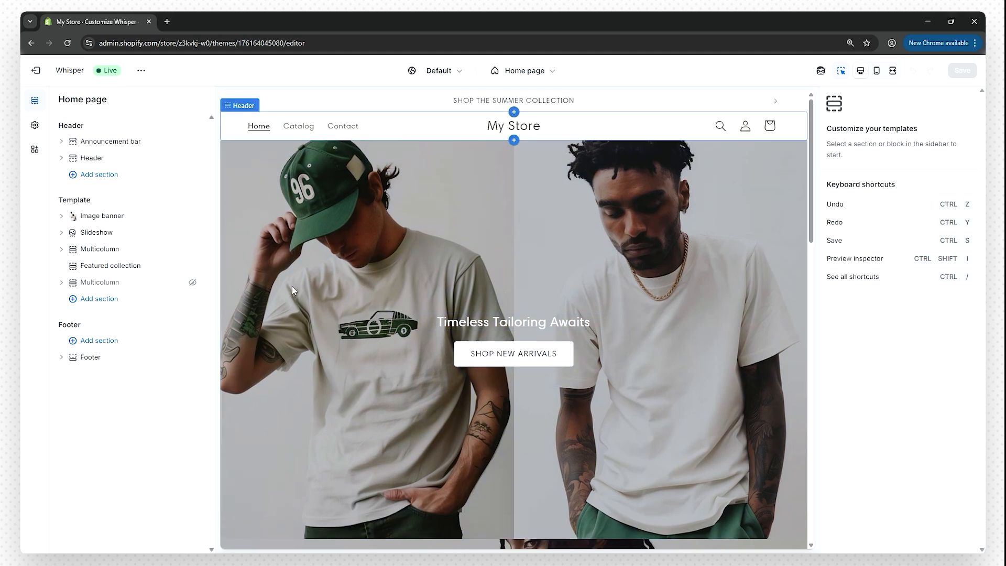
scroll(488, 273, down, 1)
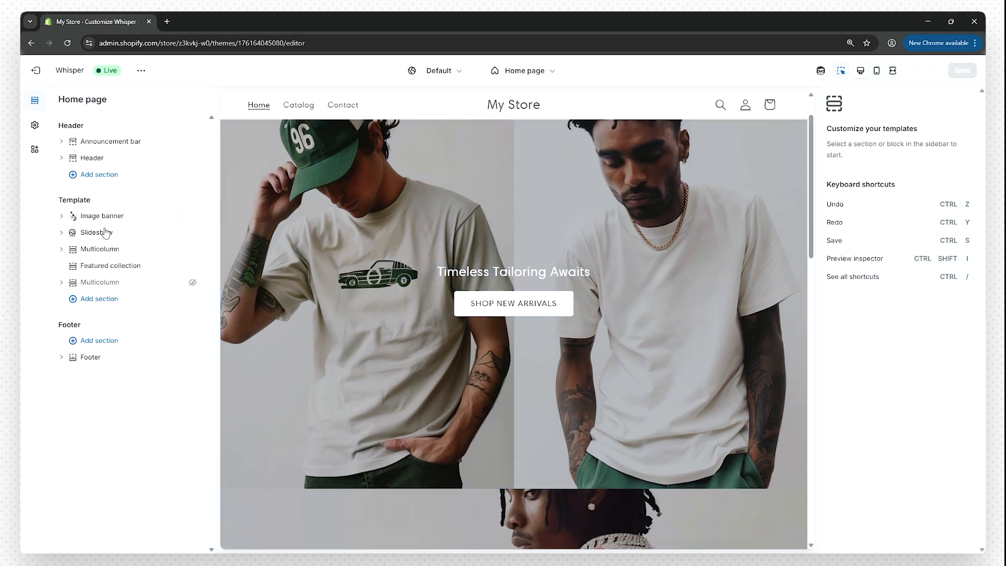
scroll(354, 305, down, 10)
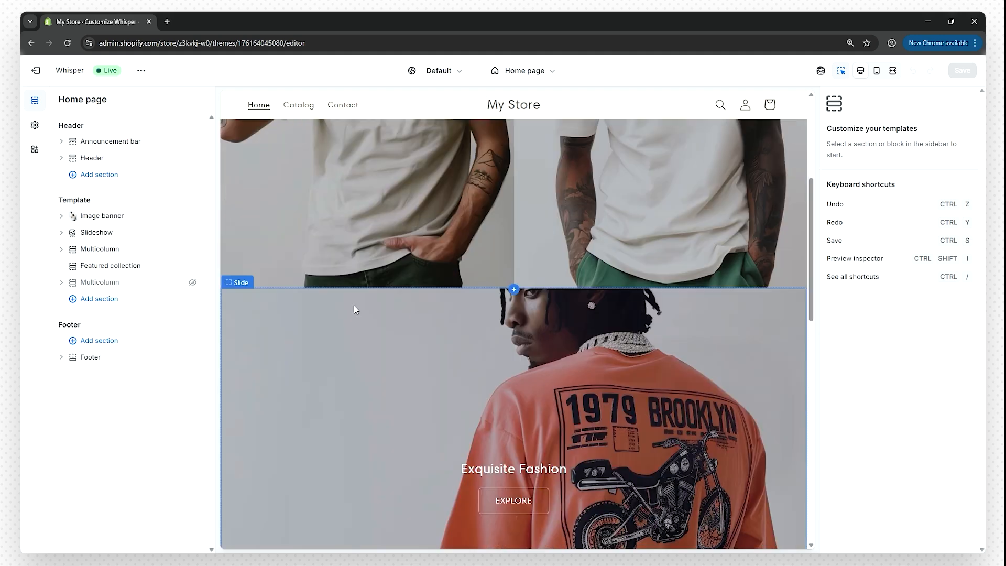
scroll(351, 321, down, 6)
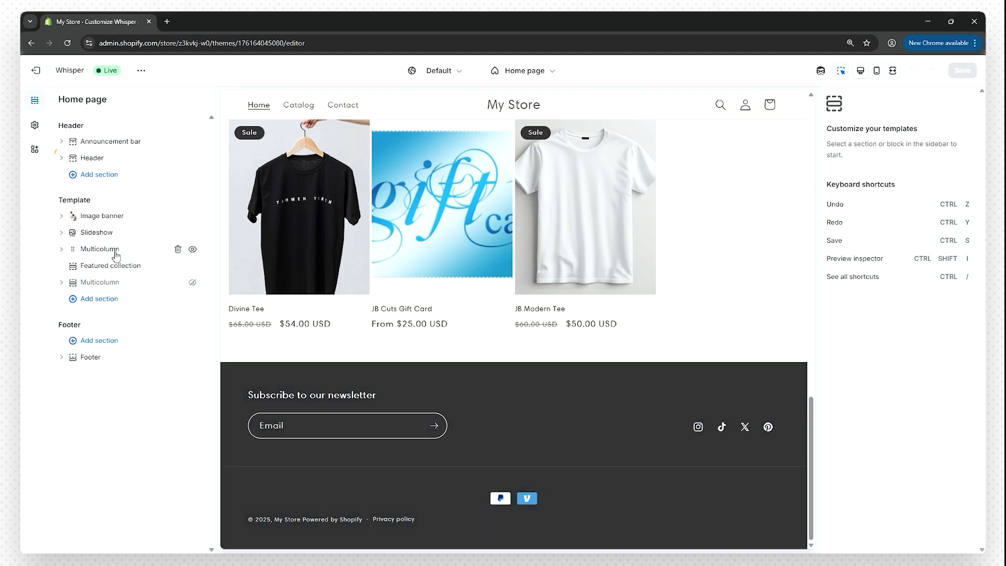
click(112, 159)
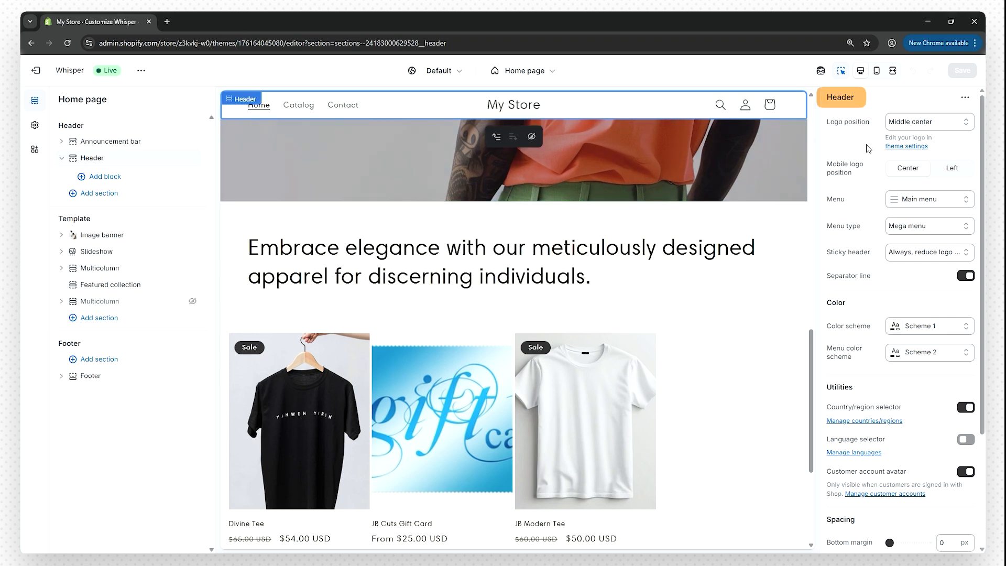
scroll(870, 149, down, 2)
scroll(877, 155, up, 2)
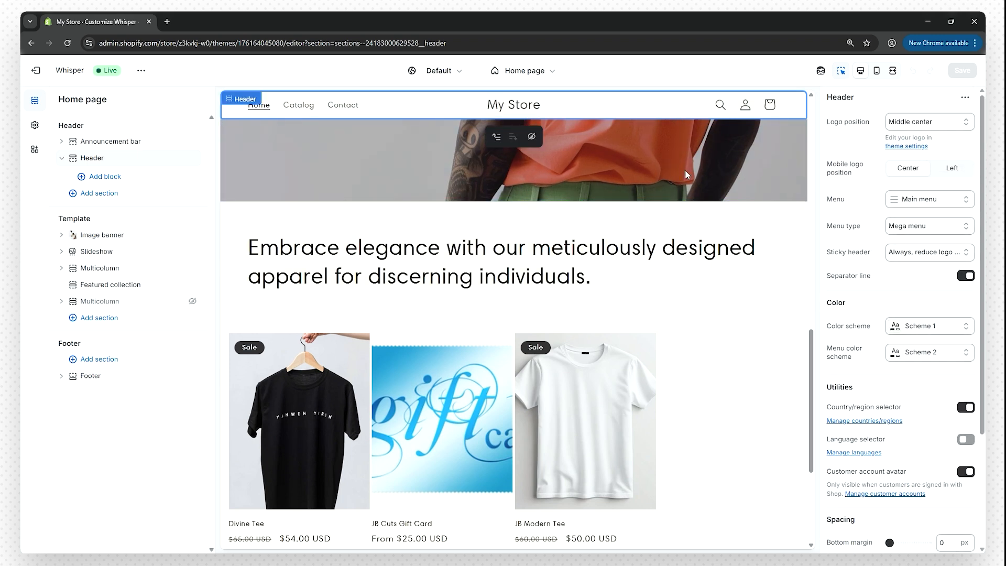
click(444, 247)
click(100, 271)
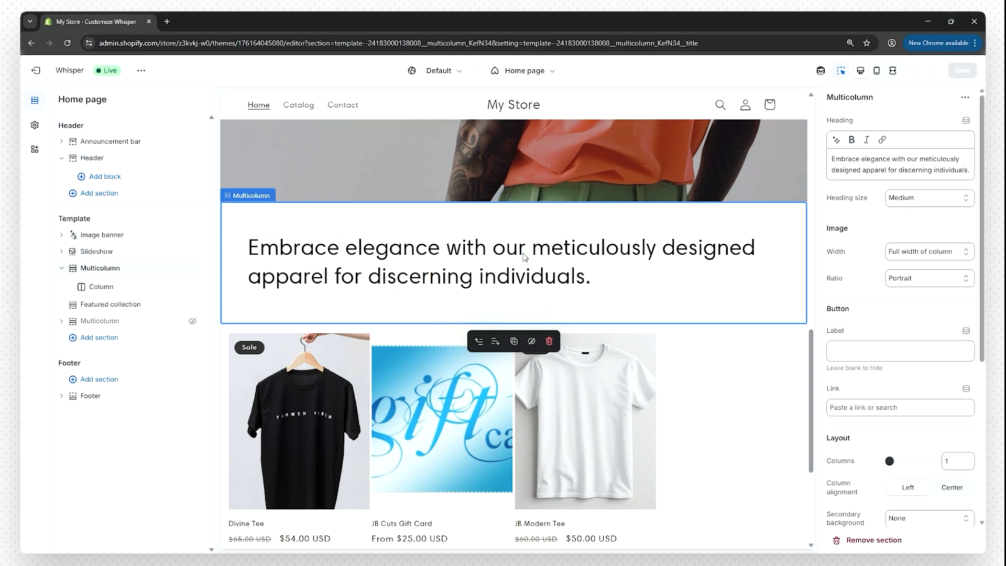
click(870, 163)
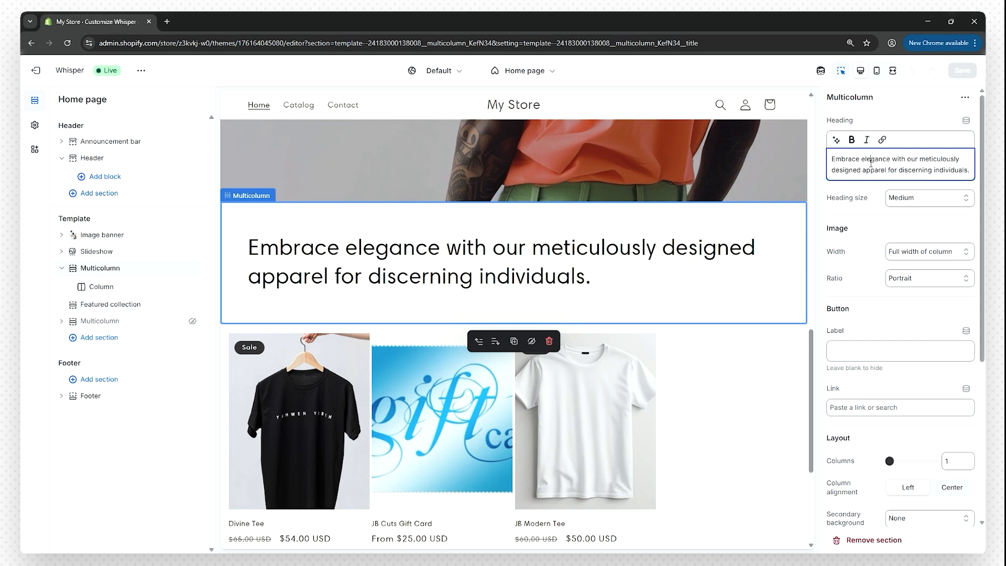
double_click(953, 170)
key(BackSpace)
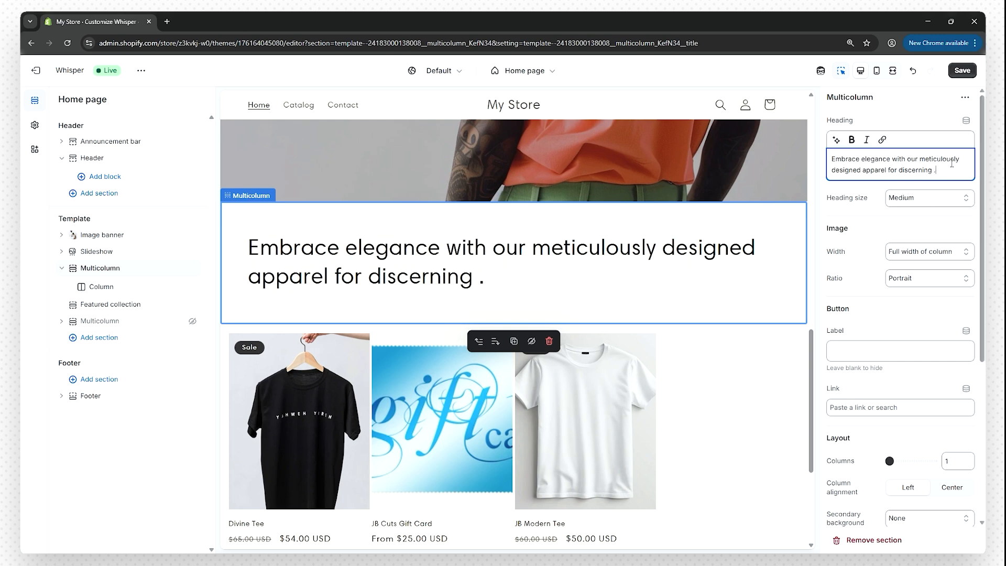
key(ctrl+z)
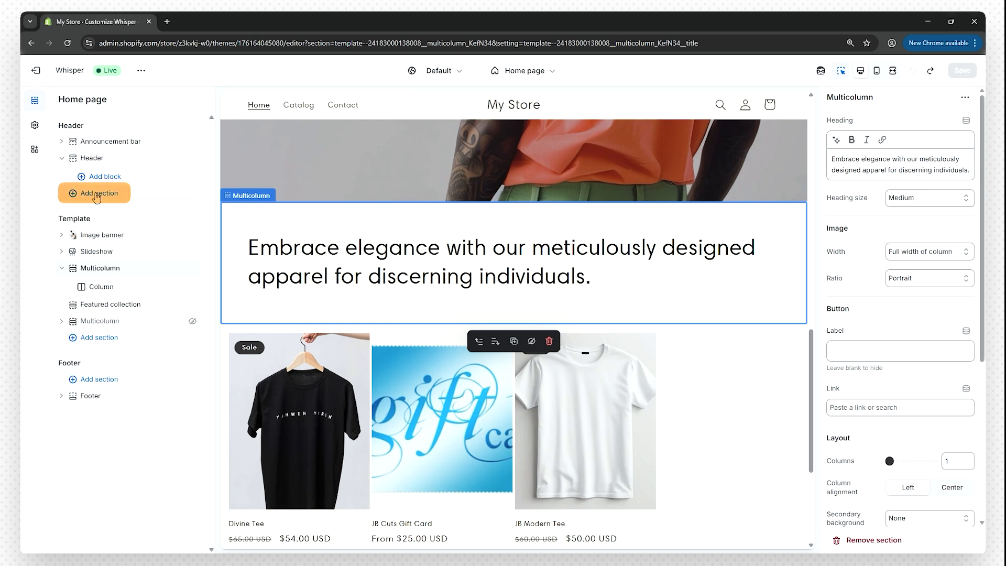
click(99, 338)
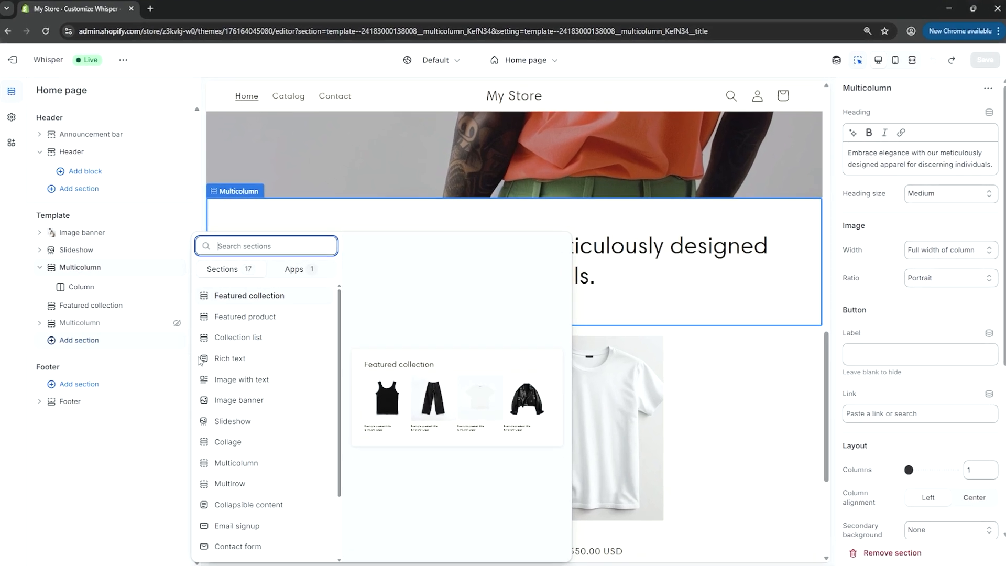
- Add a Featured collection section showing the Best Sellers collection, with the heading 'Best Sellers'
click(263, 299)
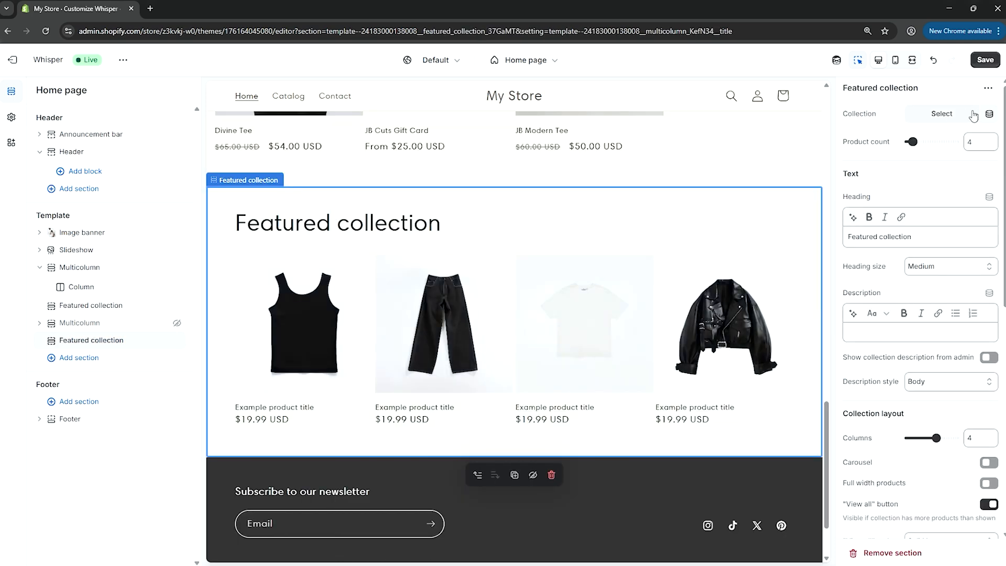
click(957, 114)
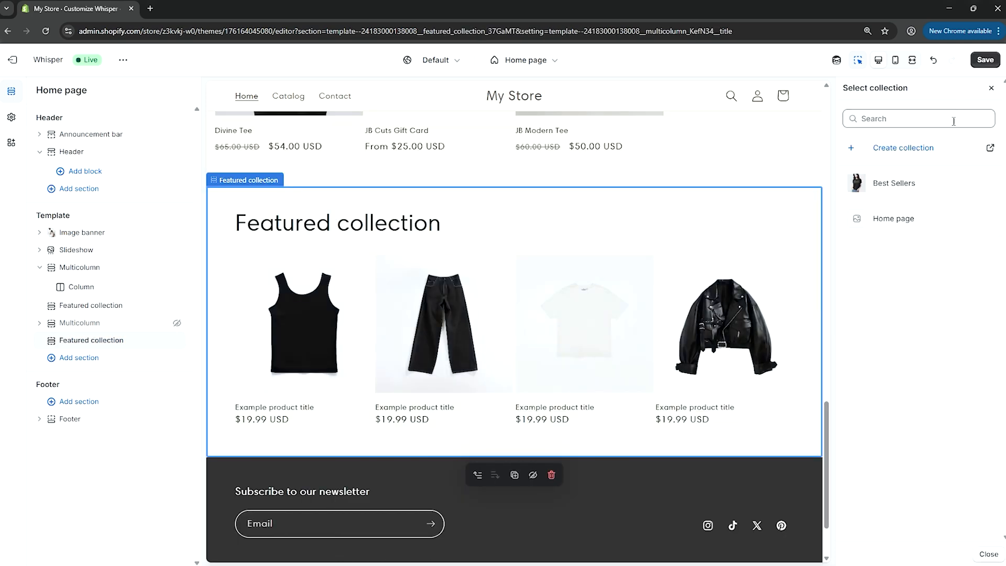
click(890, 189)
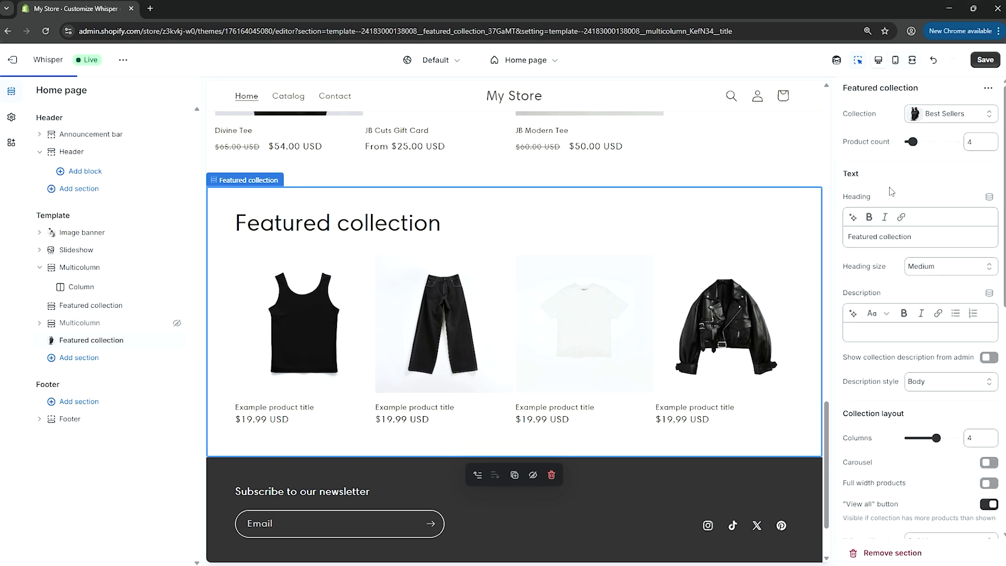
triple_click(884, 236)
text(Best )
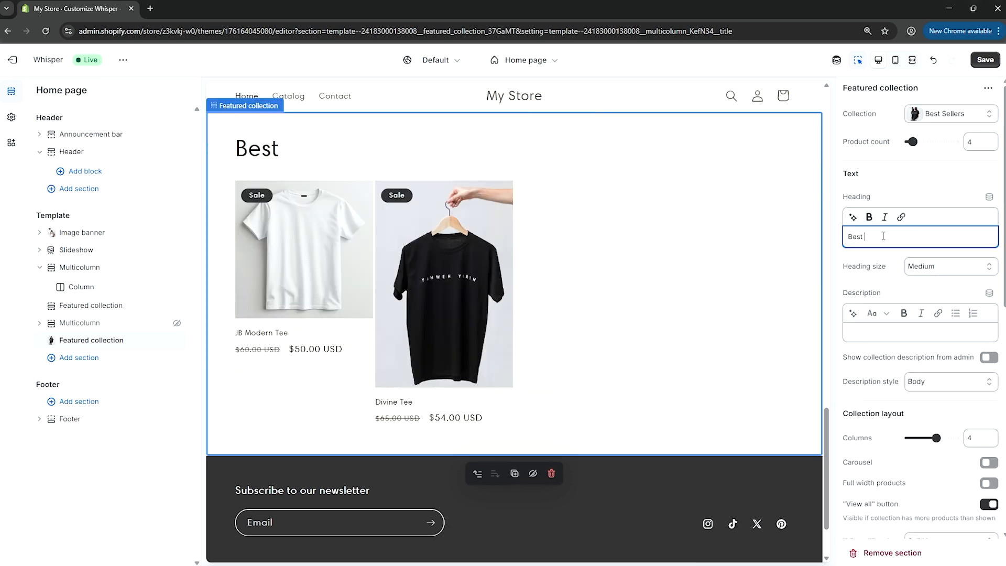
text(Sellers)
- Review the new section on the page and save the home page changes
scroll(912, 262, down, 5)
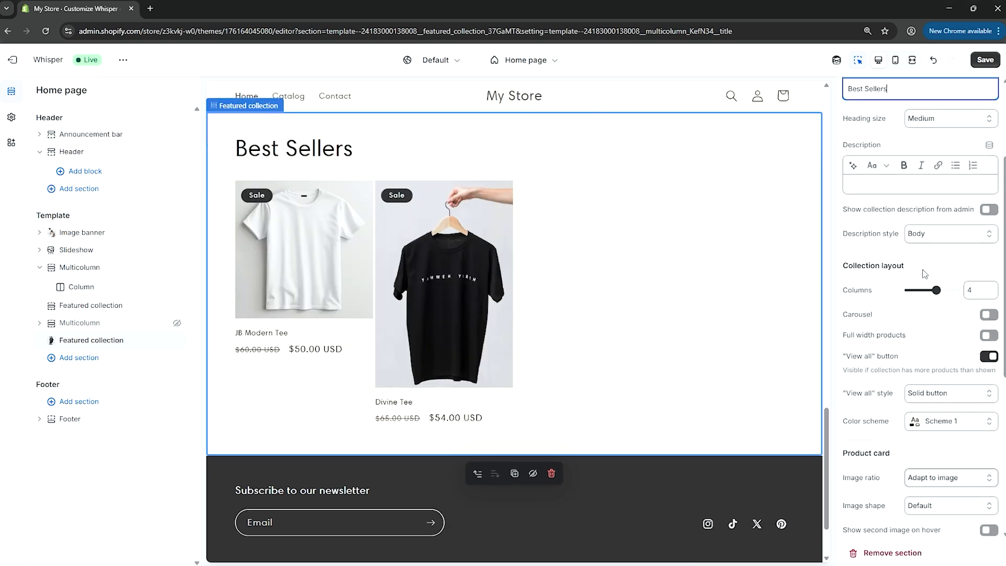
scroll(922, 277, down, 3)
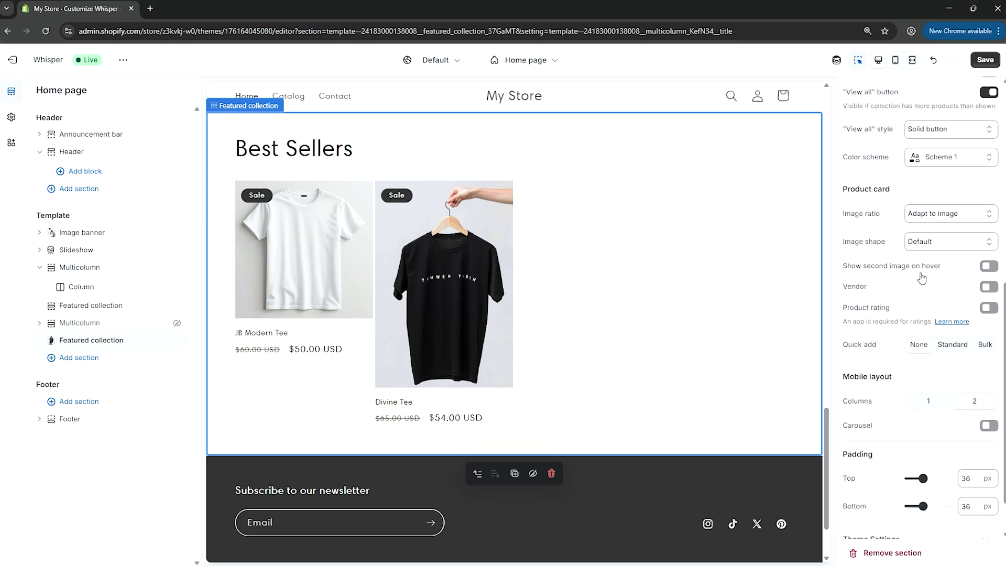
scroll(922, 277, down, 1)
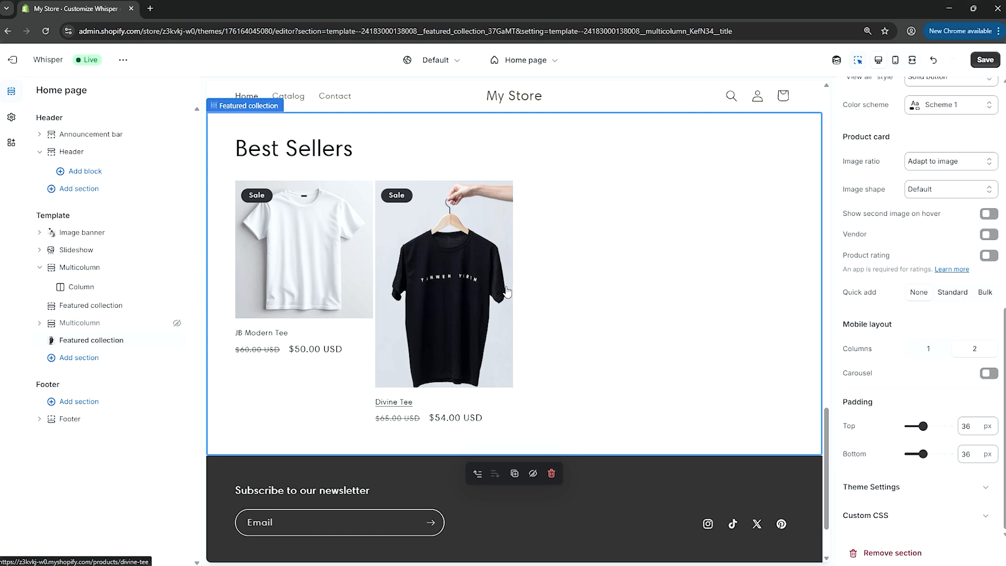
scroll(970, 313, up, 6)
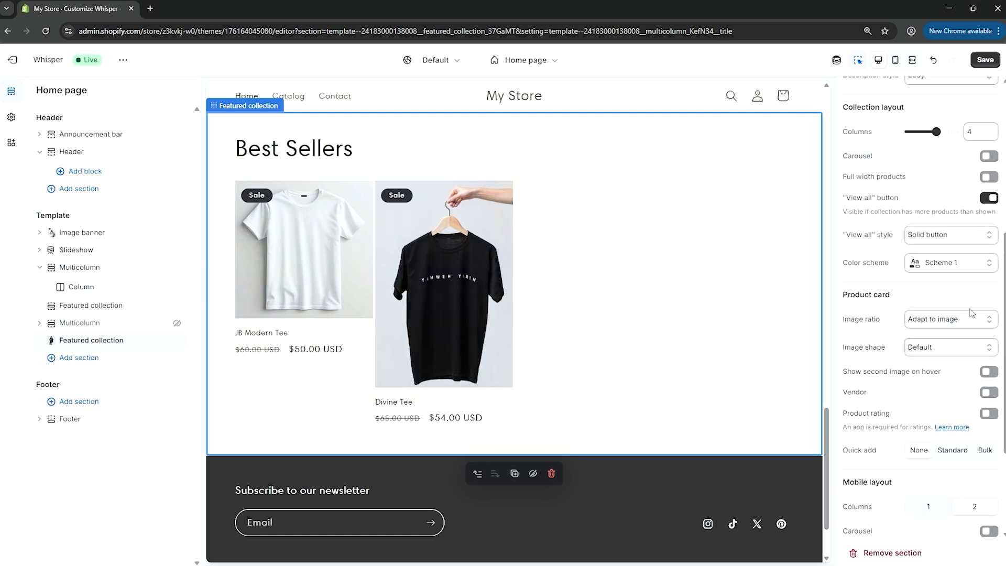
click(982, 61)
- Delete the old product grid section and move the Featured collection under the Image banner
scroll(591, 343, up, 5)
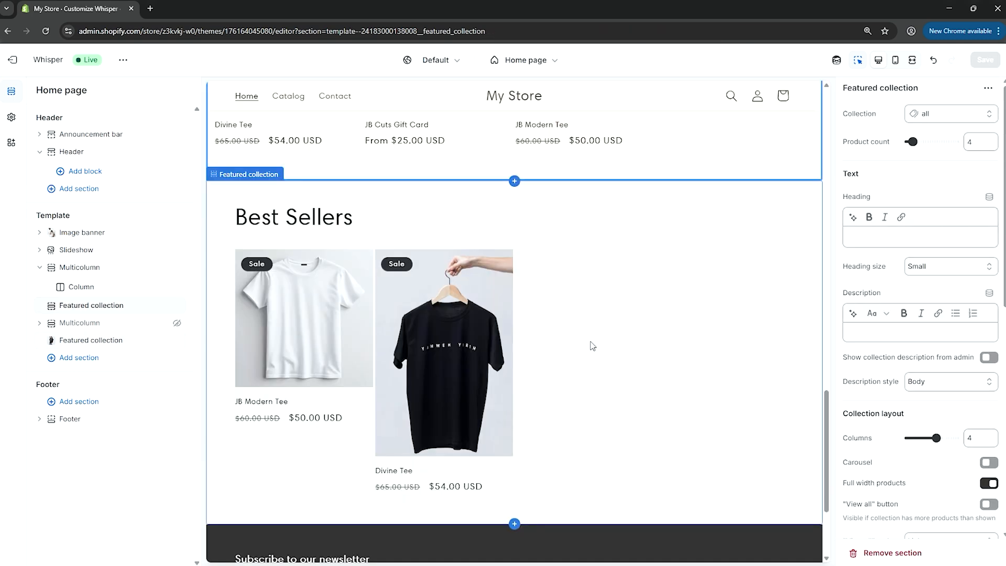
scroll(593, 345, up, 2)
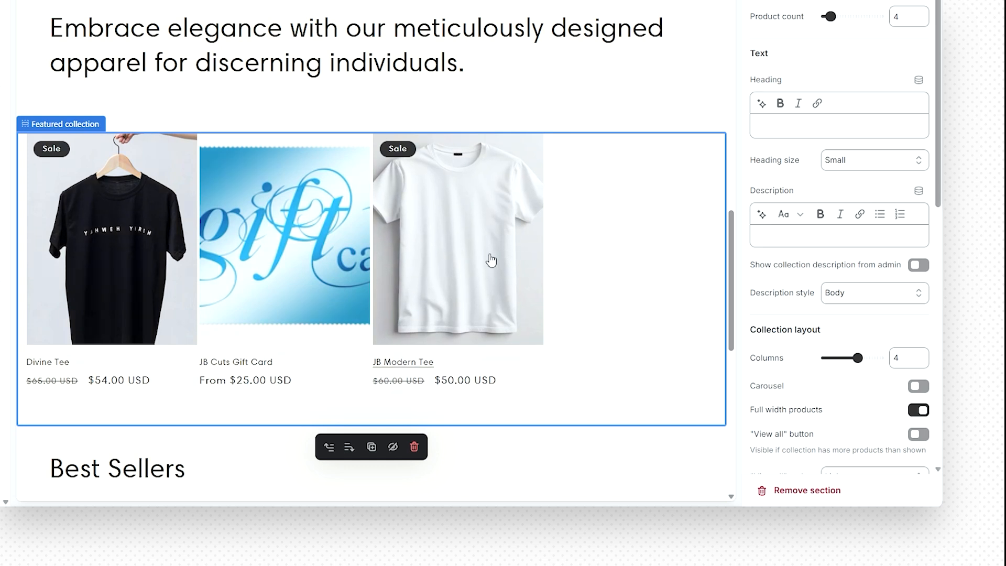
click(414, 447)
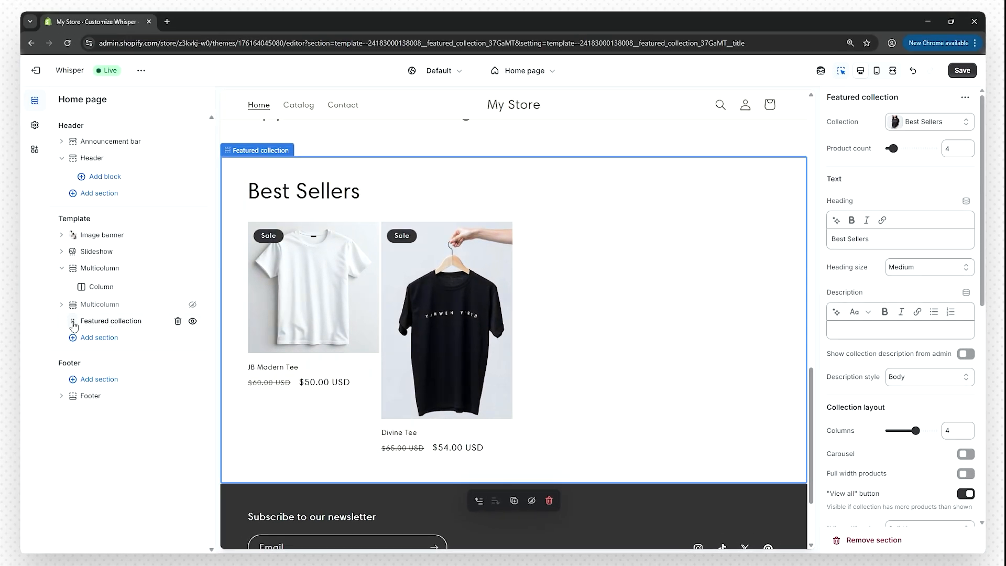
drag(74, 325, 60, 251)
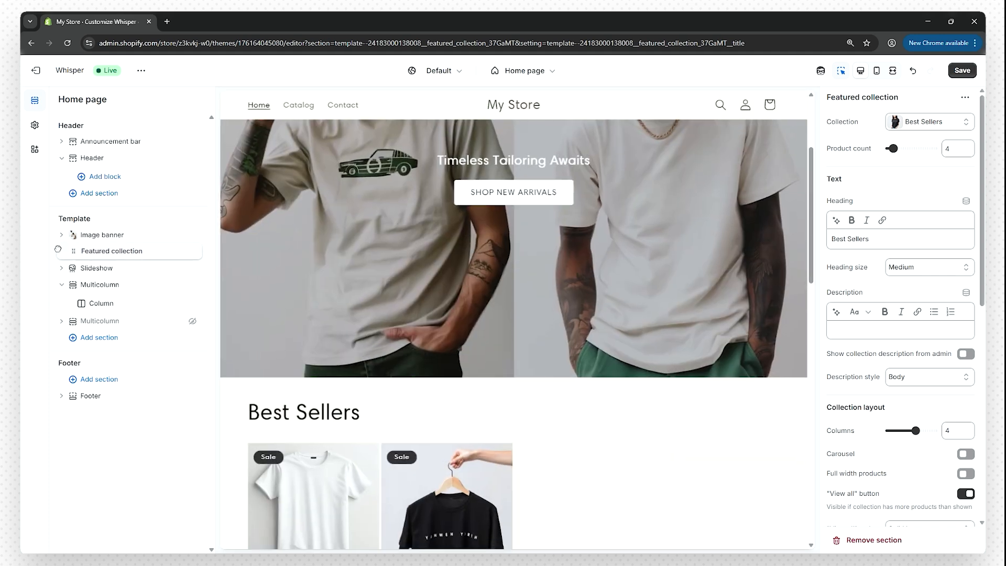
- Move the Best Sellers section below the hidden Multicolumn section
scroll(477, 336, up, 5)
scroll(474, 336, down, 10)
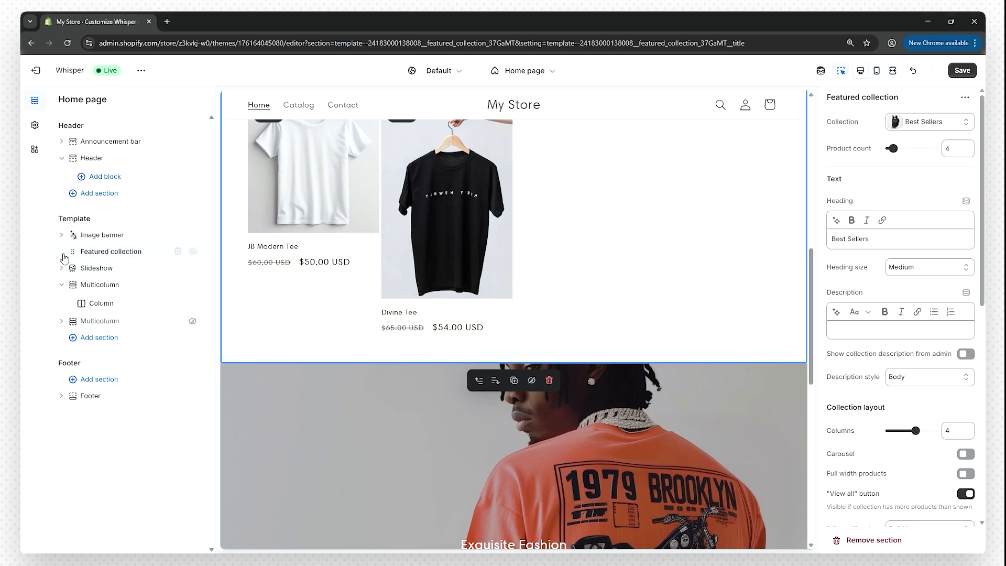
click(72, 254)
drag(72, 256, 72, 321)
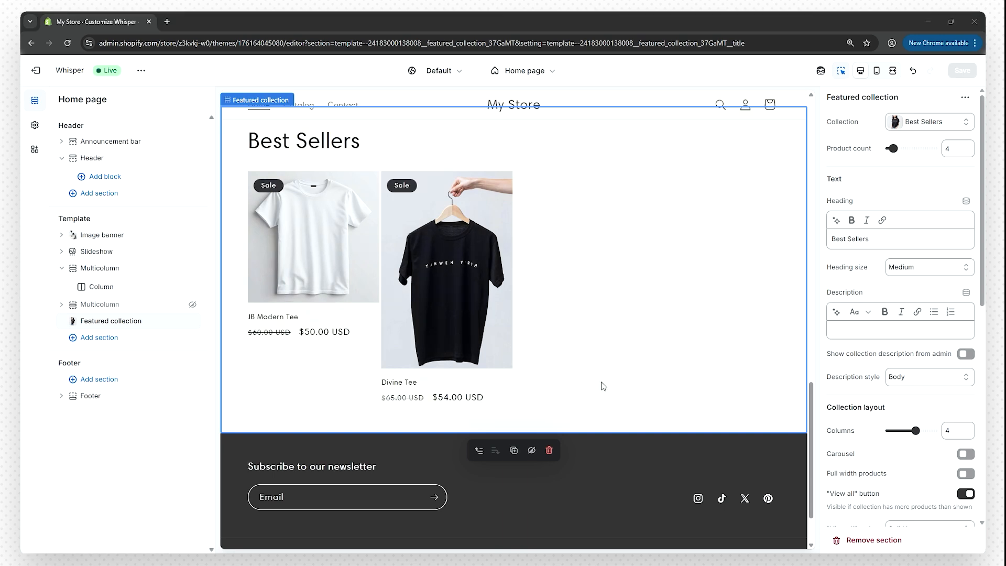
scroll(593, 378, up, 3)
scroll(593, 379, up, 10)
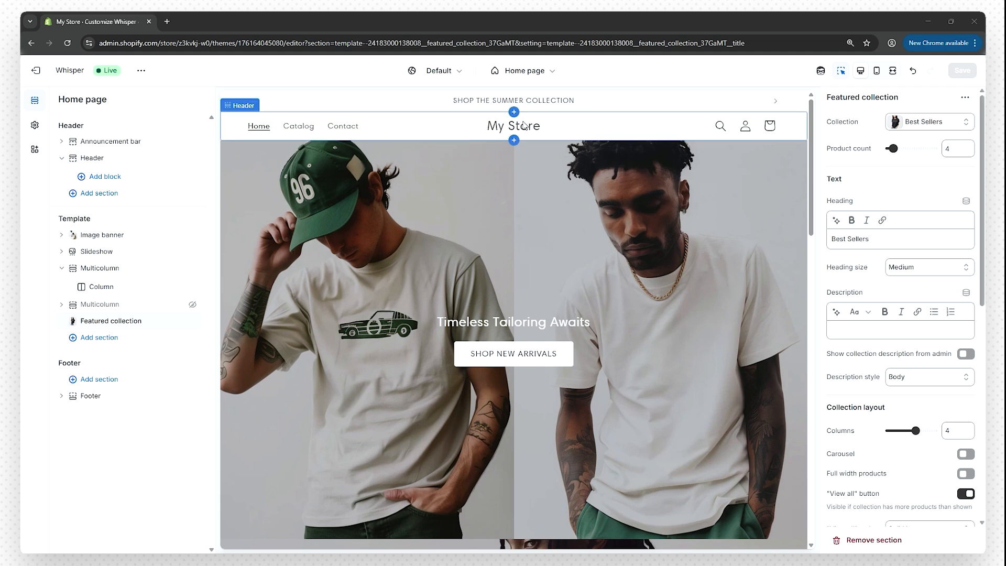
- Set the store logo to JB_Cuts_Logo_Black at 110 px wide in theme settings
click(567, 125)
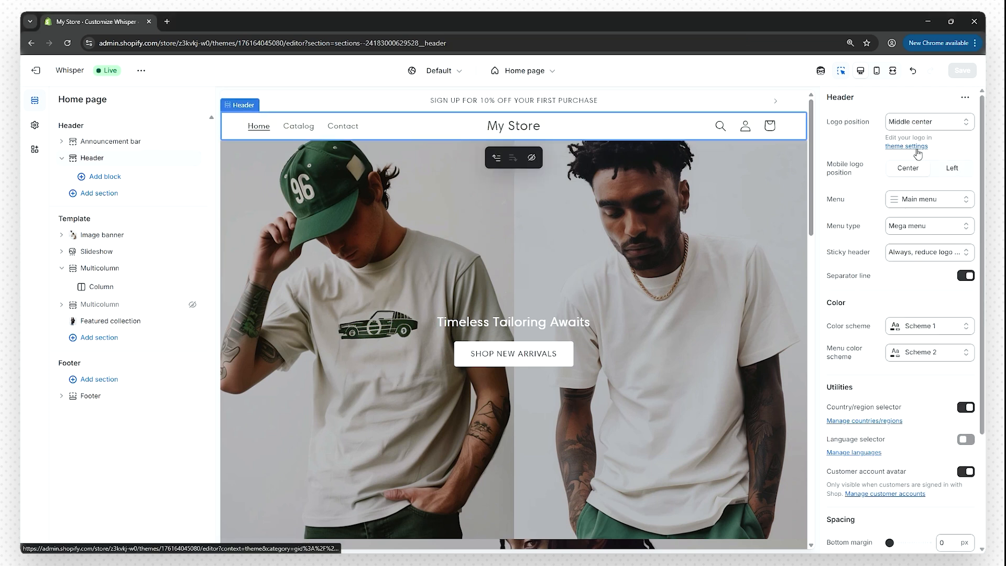
click(918, 148)
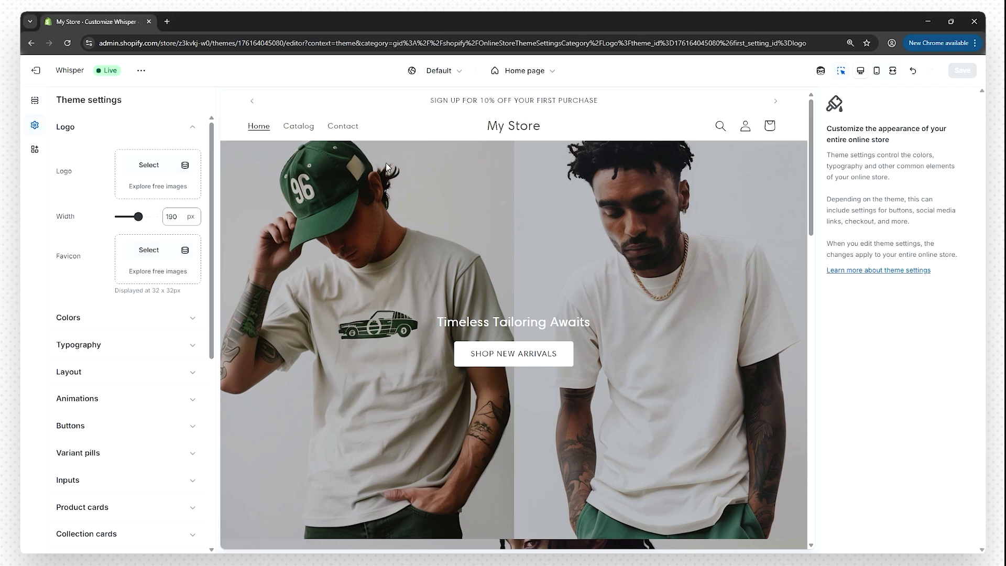
click(150, 165)
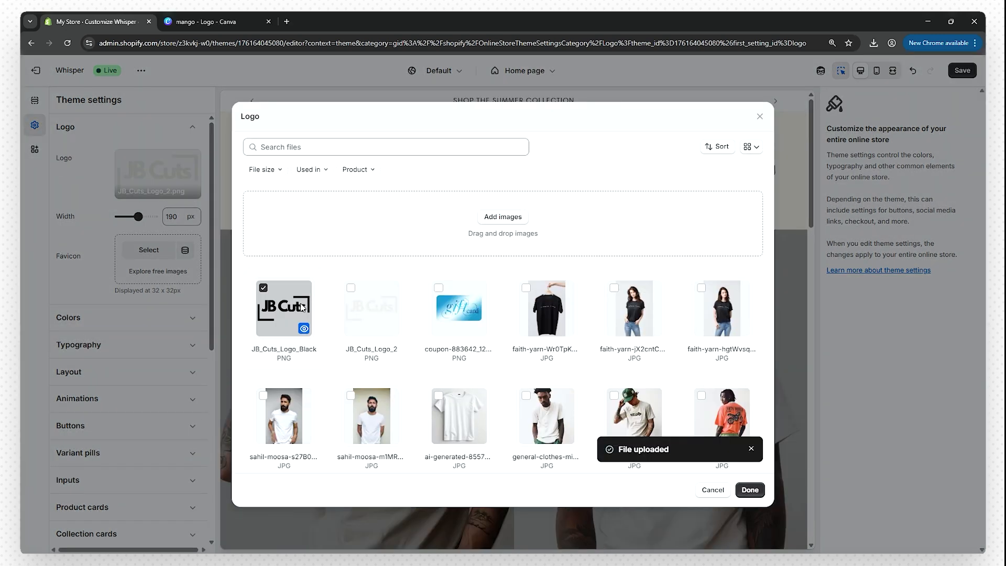
click(751, 490)
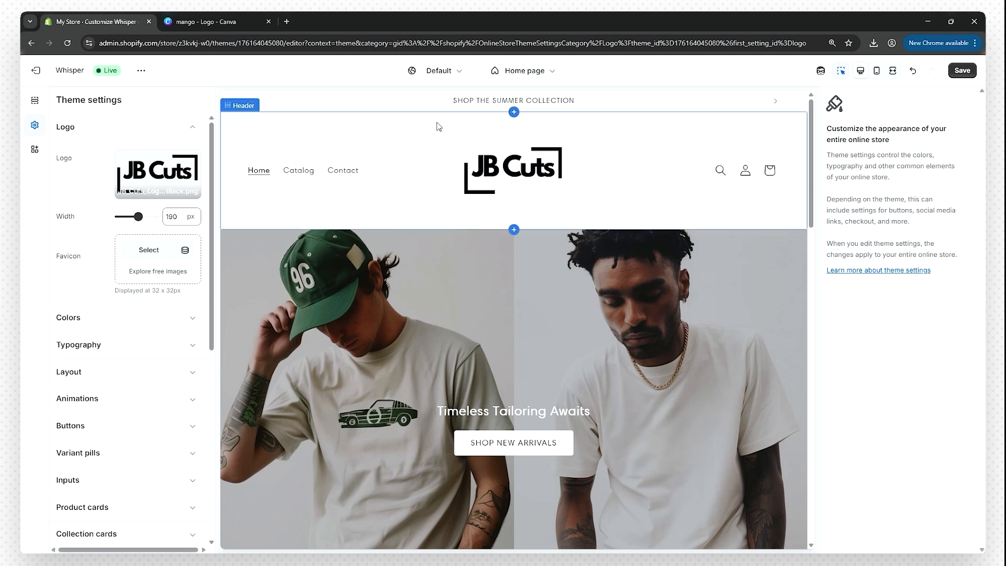
drag(138, 216, 129, 217)
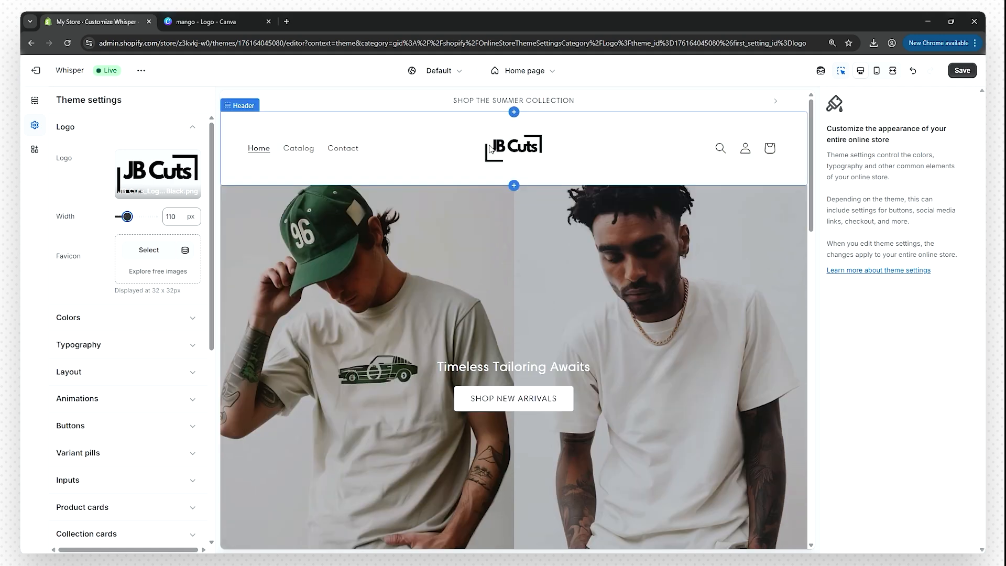
- Compare against the logo design in Canva, then save the new logo settings
click(242, 22)
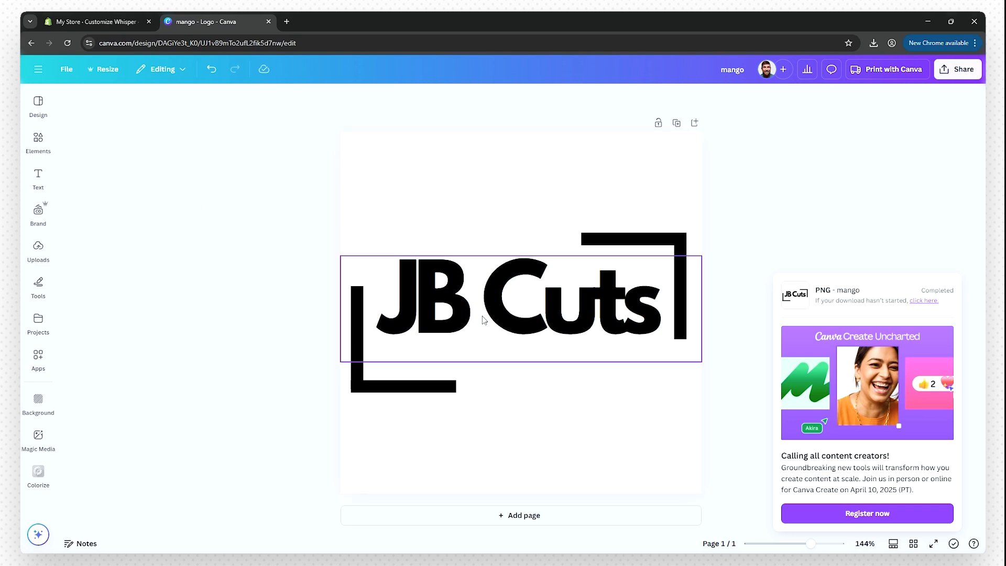
click(119, 22)
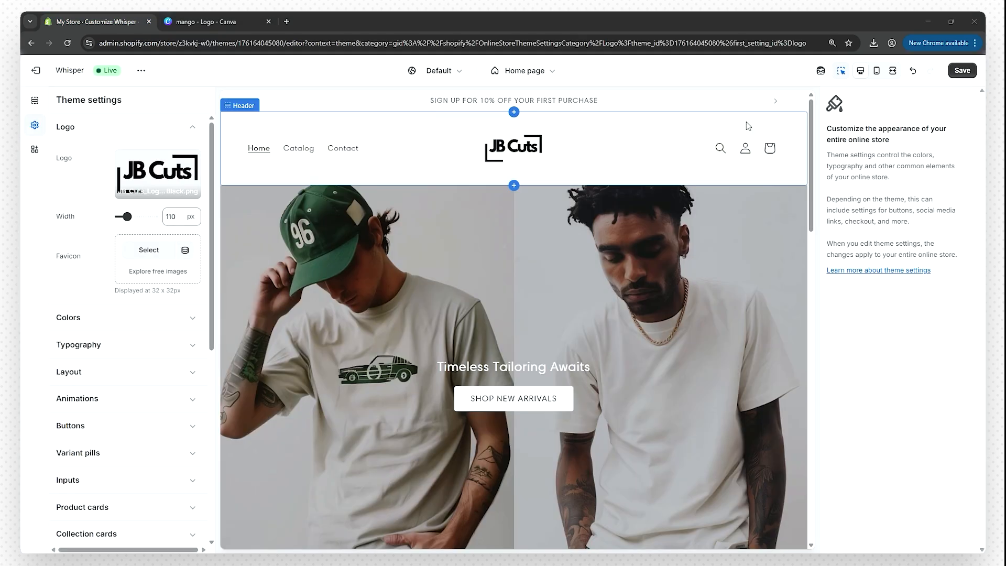
click(963, 71)
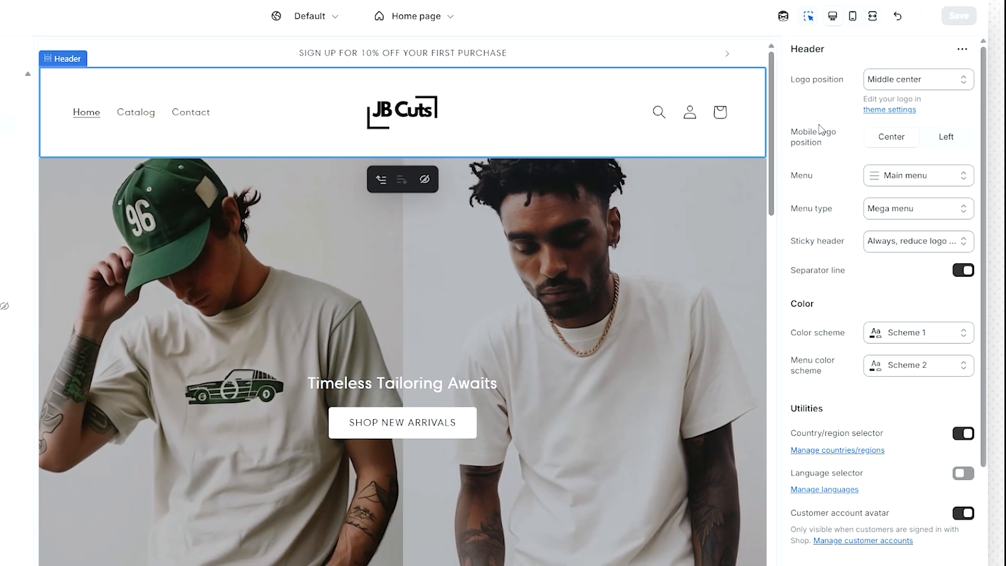
- Try top-left and top-center logo positions, keep middle center, and preview the store on mobile
click(891, 78)
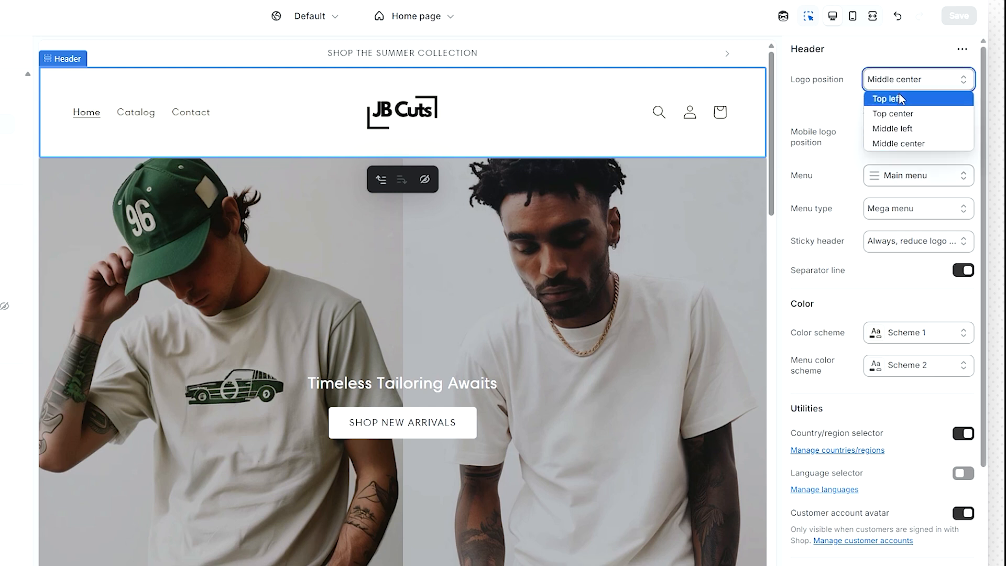
click(899, 98)
click(899, 82)
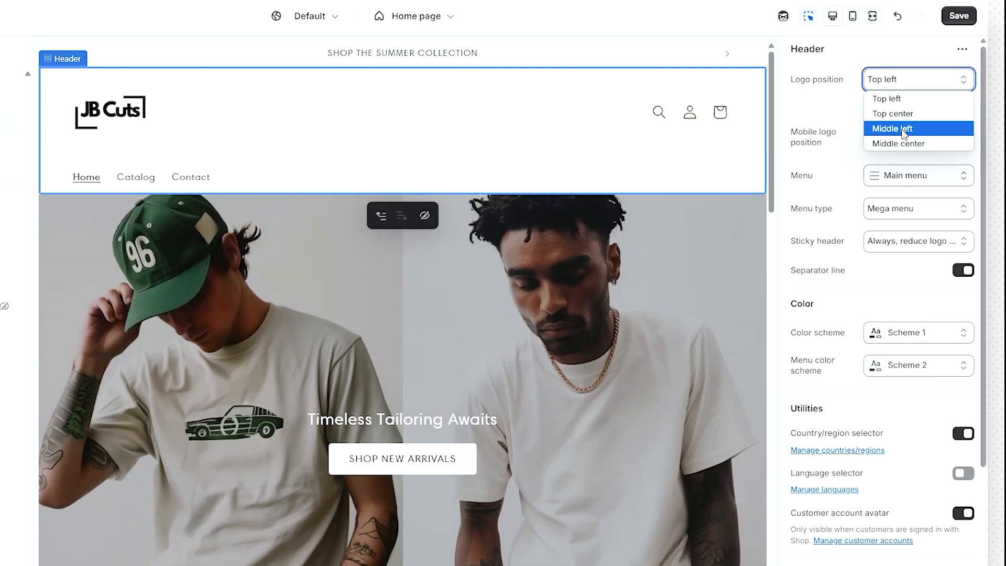
click(898, 113)
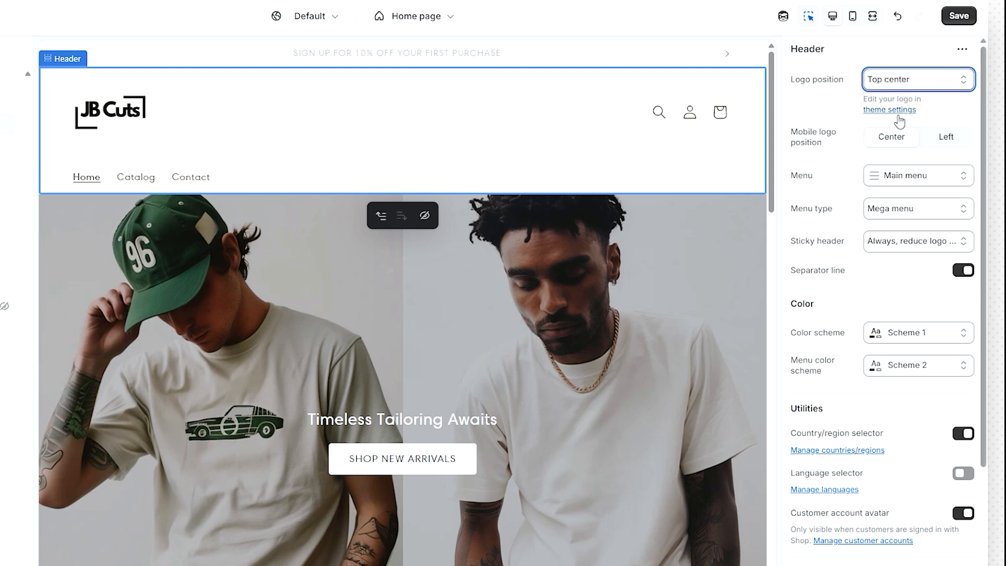
click(904, 80)
click(908, 146)
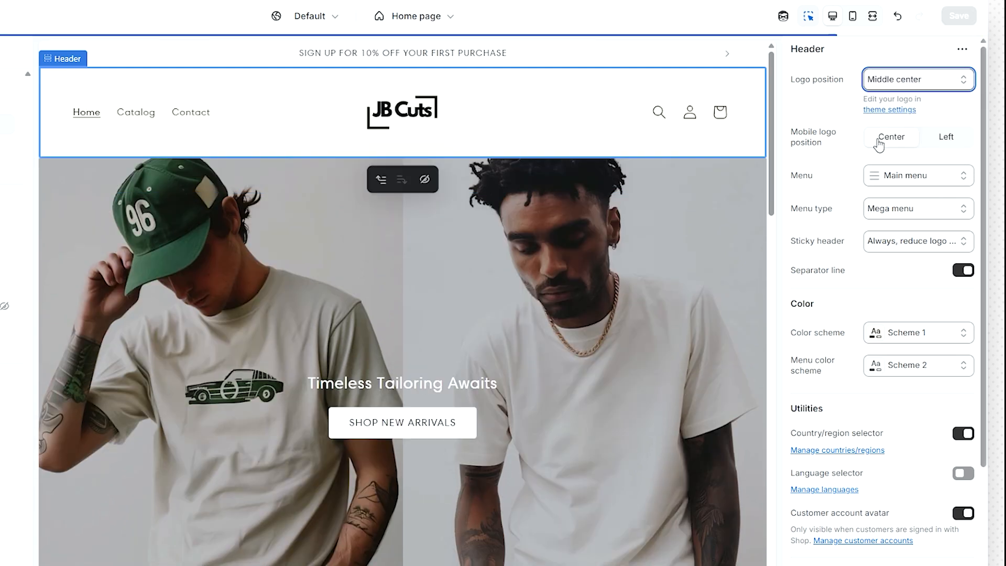
scroll(843, 116, down, 1)
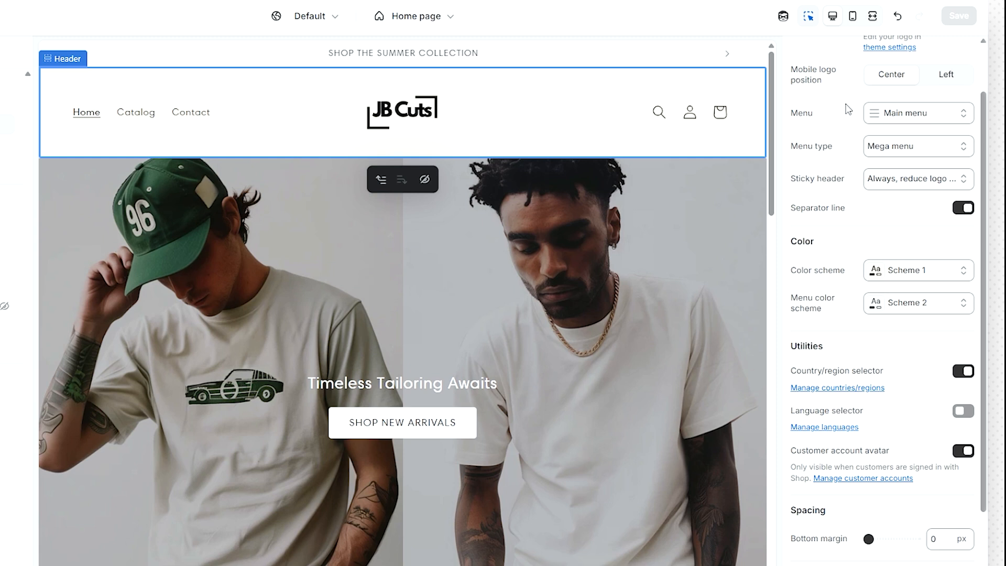
click(853, 17)
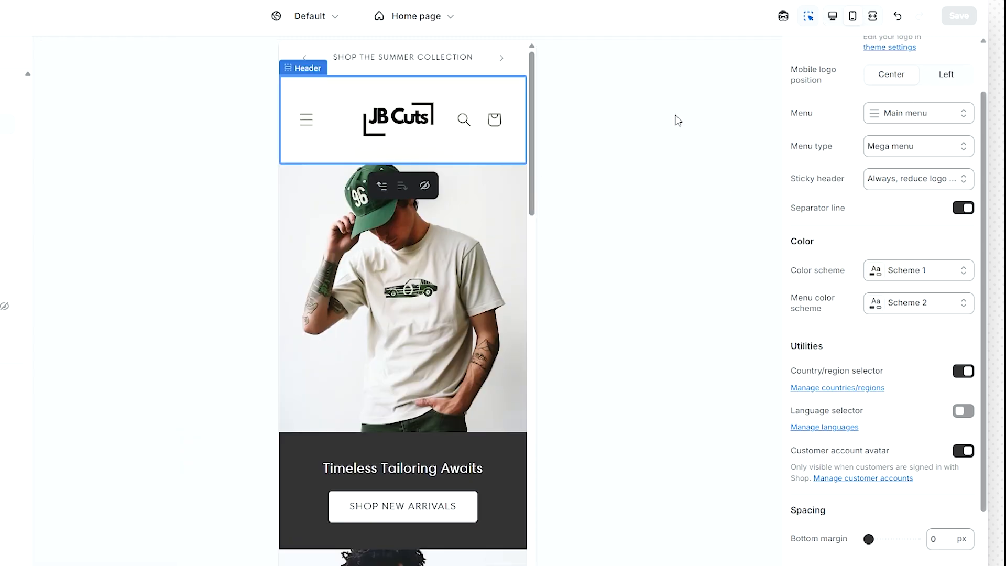
- Return the preview to desktop and try Schemes 4 and 6 on the header, reverting to Scheme 1
click(834, 18)
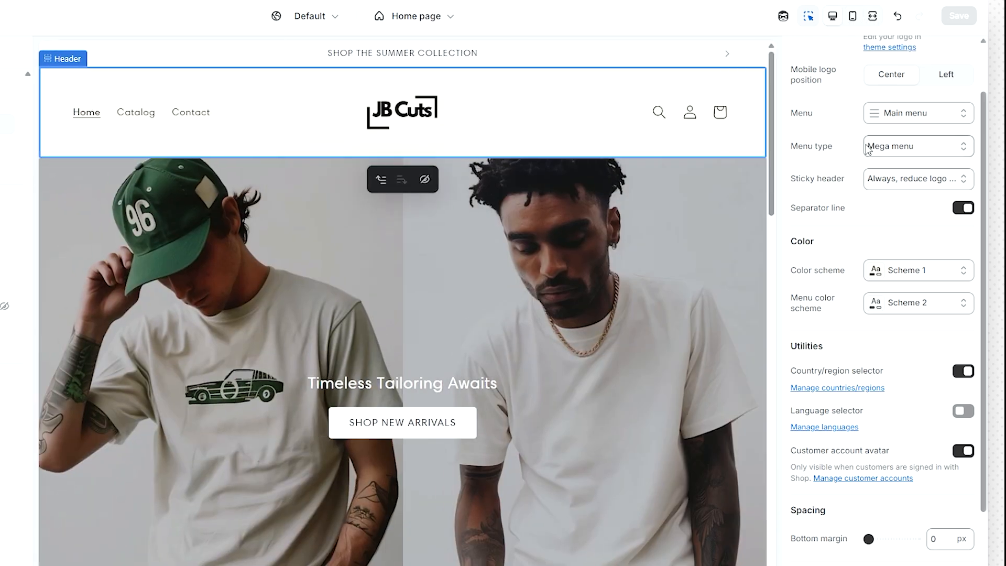
scroll(891, 142, down, 2)
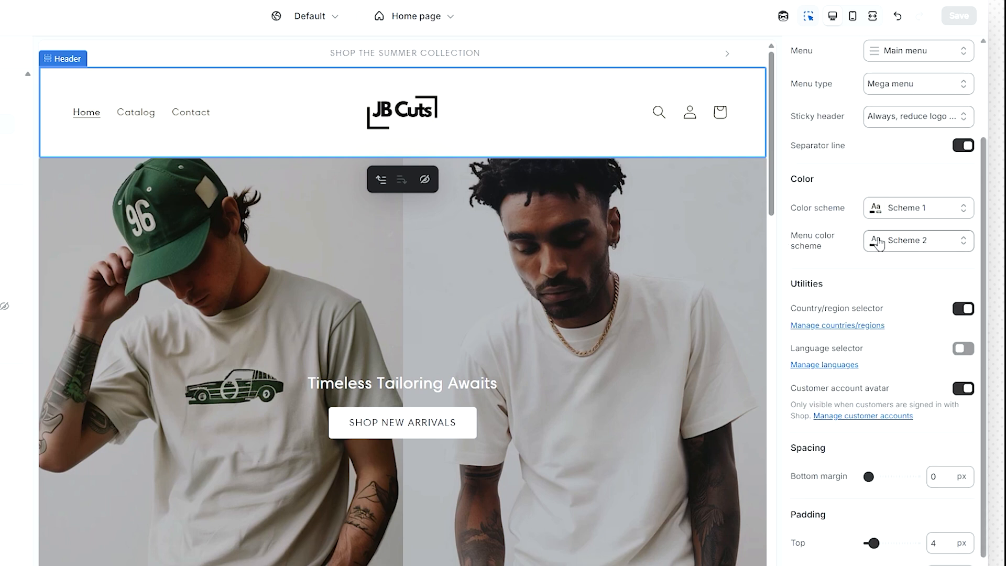
click(907, 215)
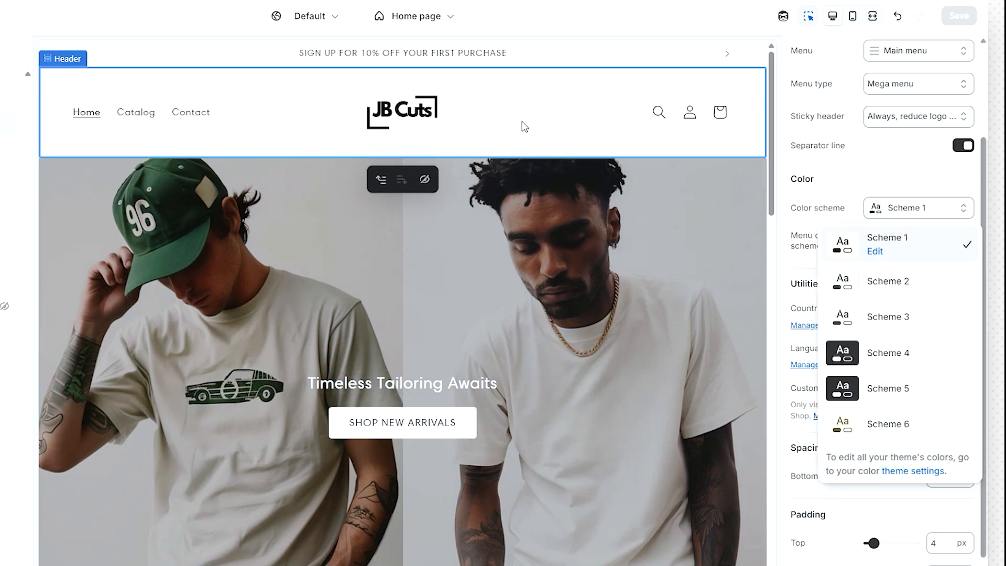
click(924, 355)
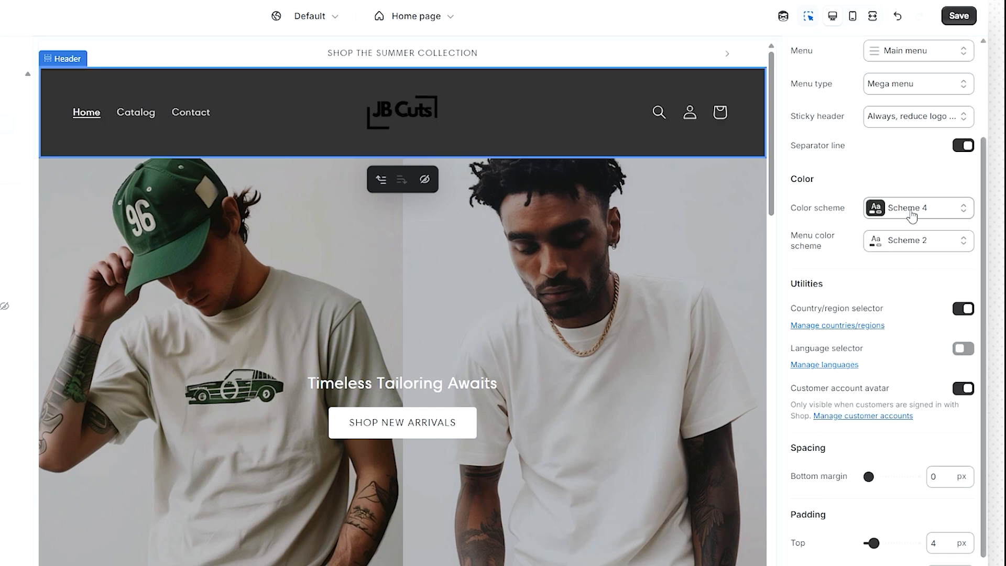
click(912, 215)
click(928, 428)
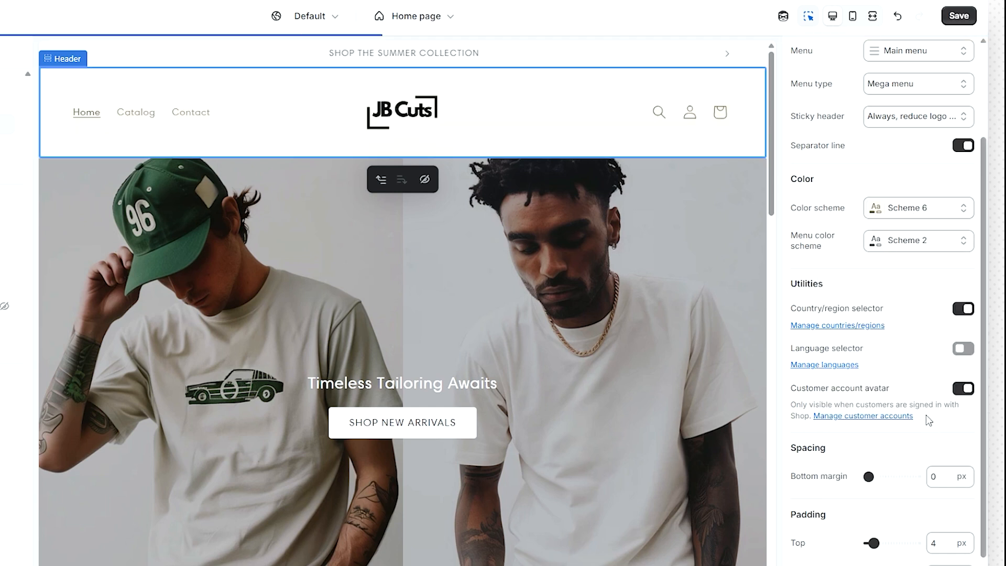
click(905, 211)
click(903, 255)
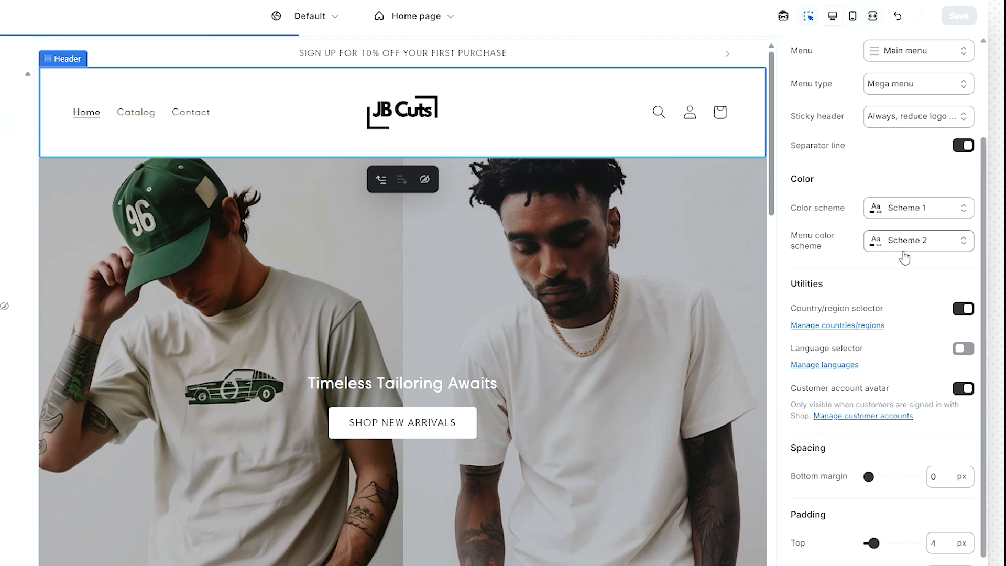
- Review the header and menu colour scheme options unchanged, then open the theme's Colors settings
click(908, 209)
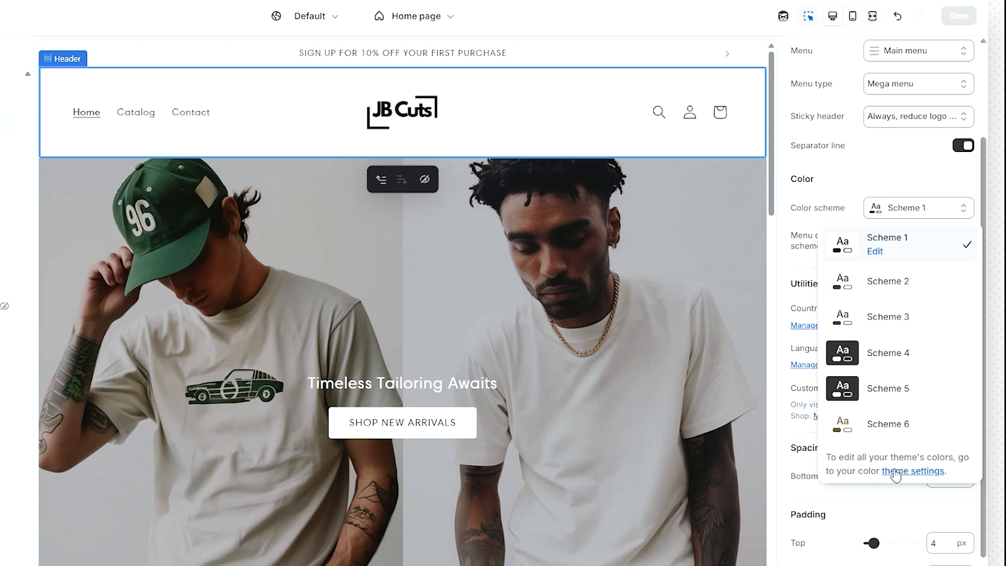
click(870, 281)
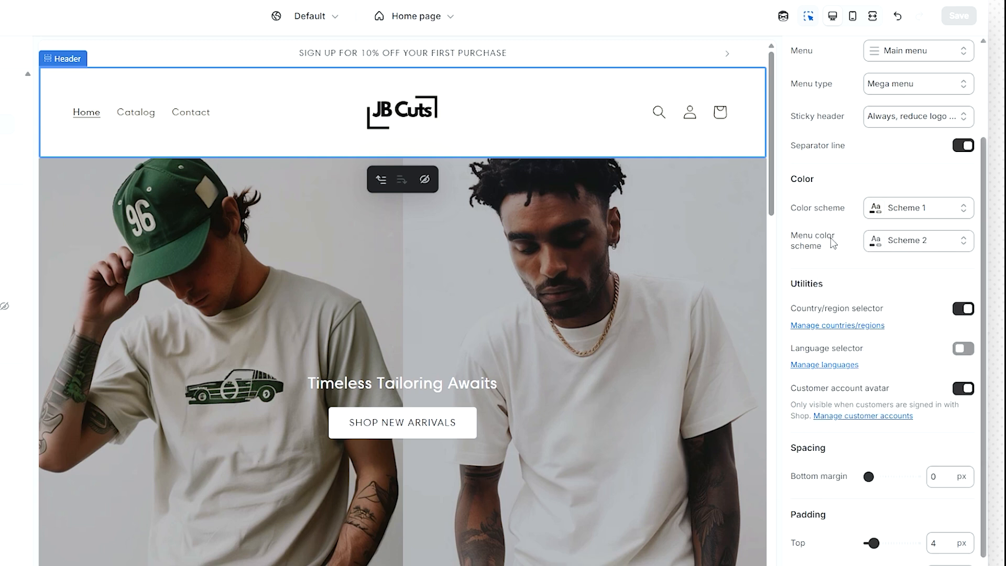
click(874, 240)
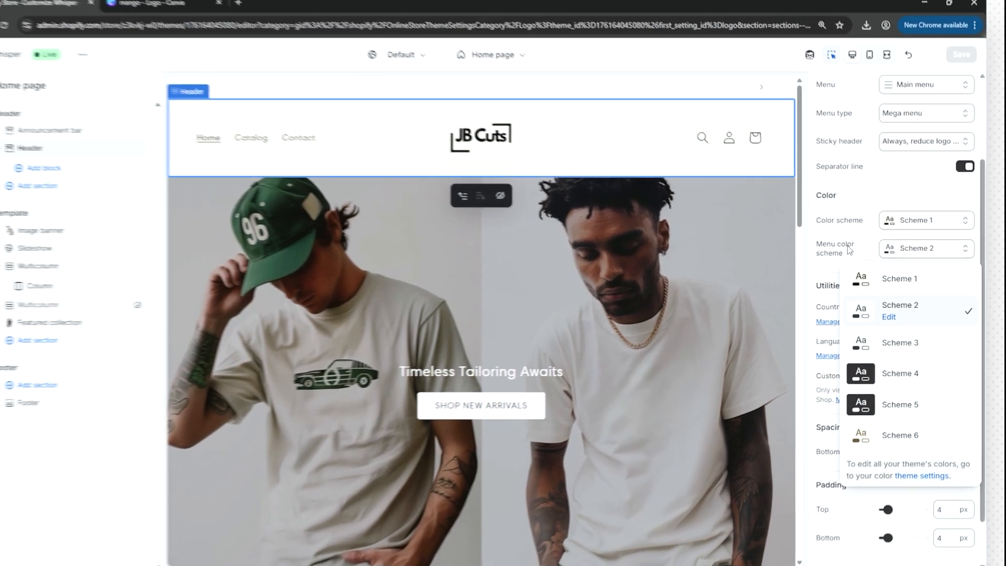
click(843, 230)
scroll(873, 283, up, 2)
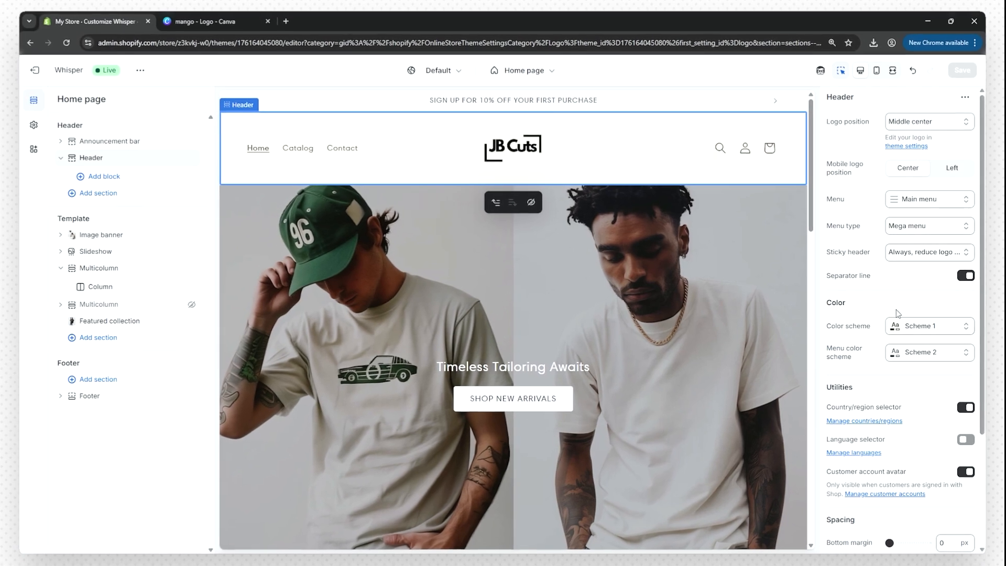
click(915, 334)
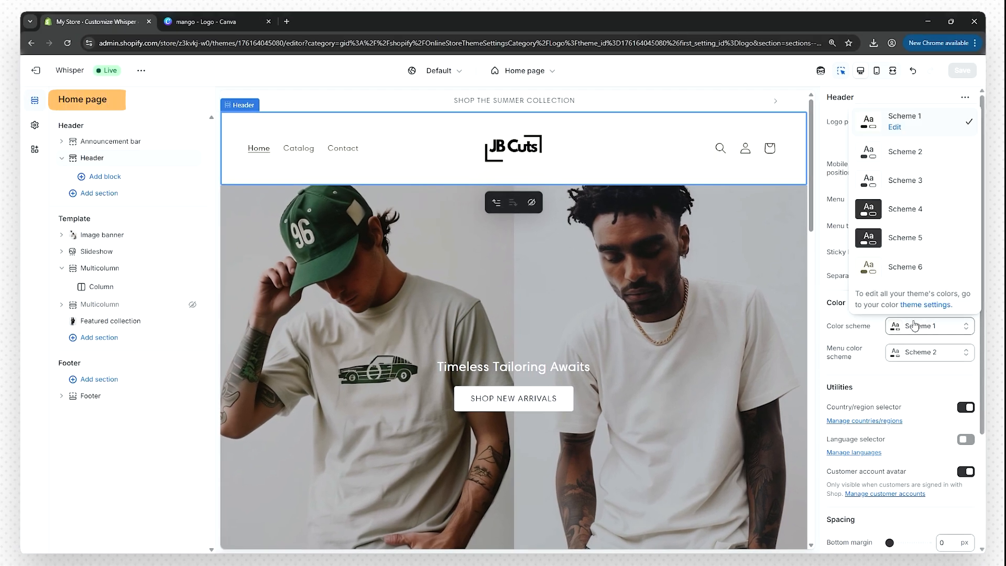
click(919, 307)
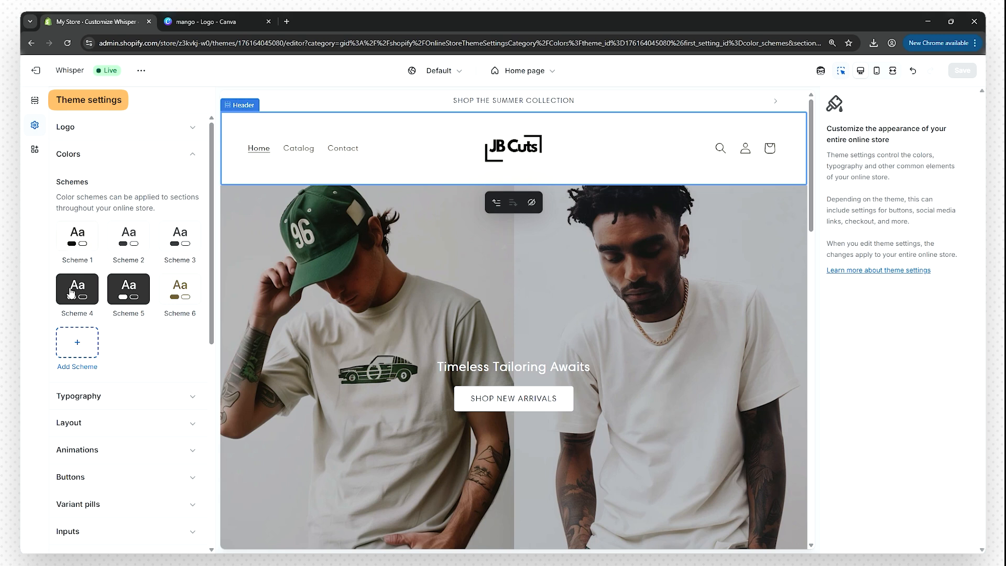
- Expand Typography and browse heading fonts, keeping Harmonia Sans at 100% scale for headings and body
click(95, 397)
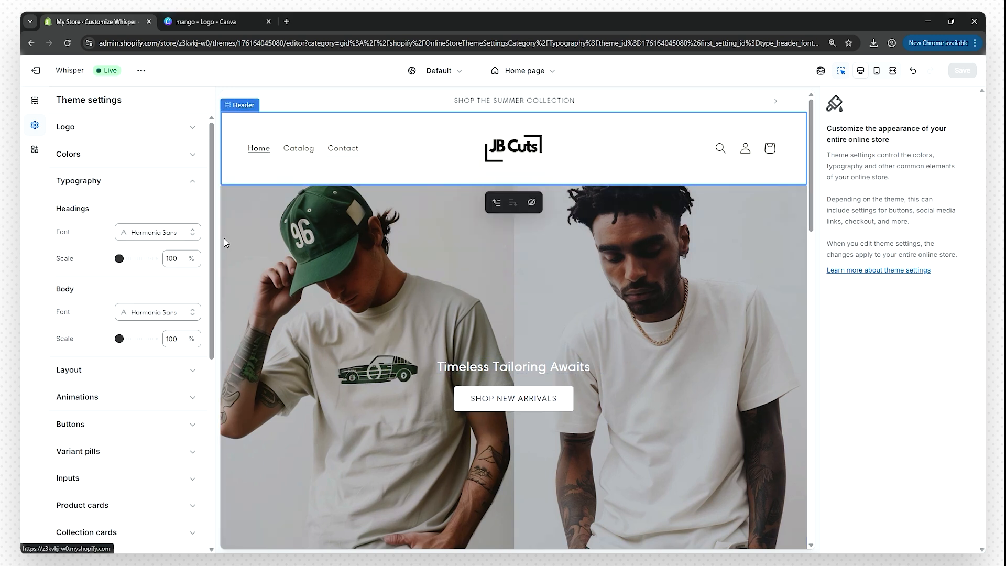
click(152, 238)
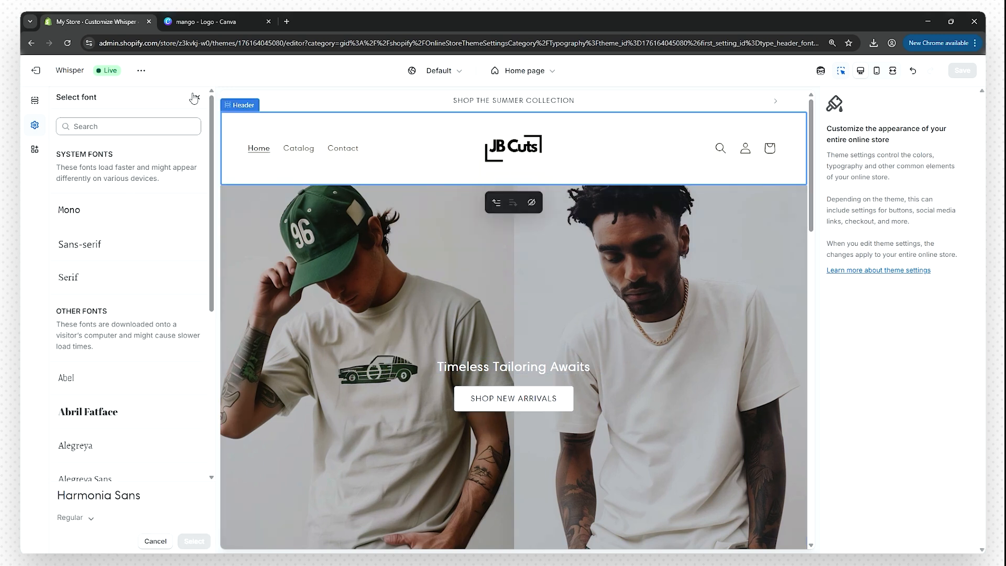
key(Escape)
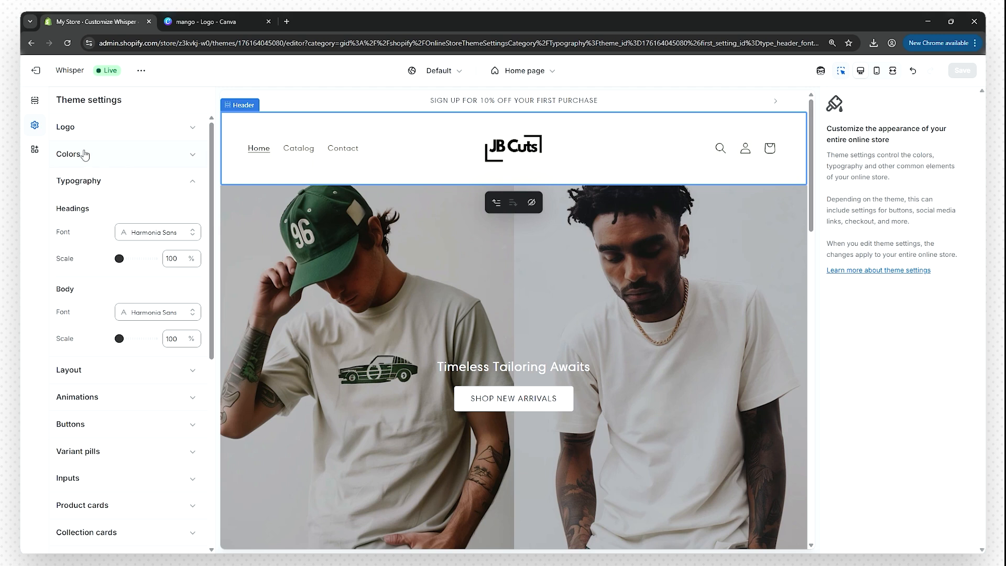
scroll(96, 210, down, 1)
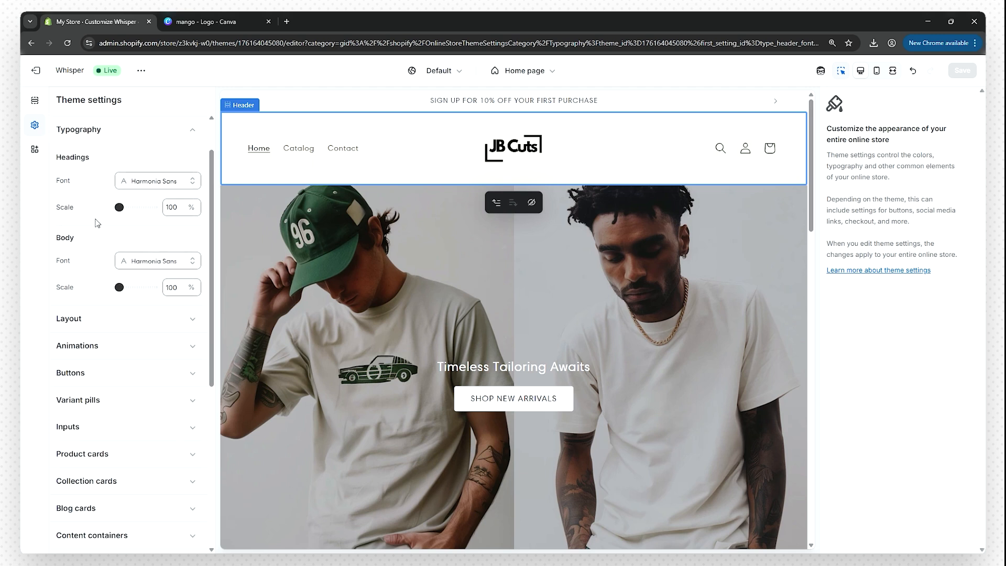
scroll(96, 226, down, 1)
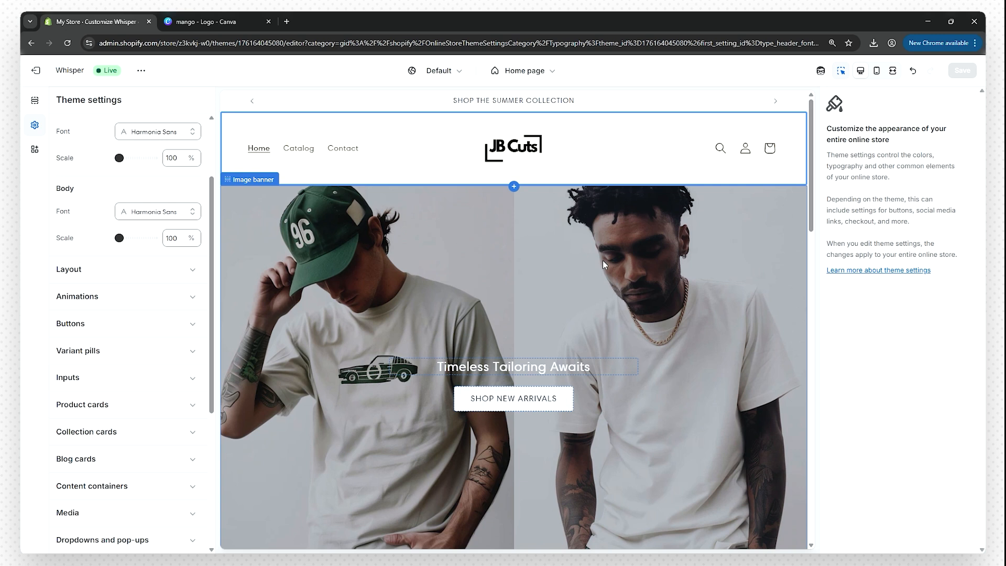
scroll(118, 333, up, 2)
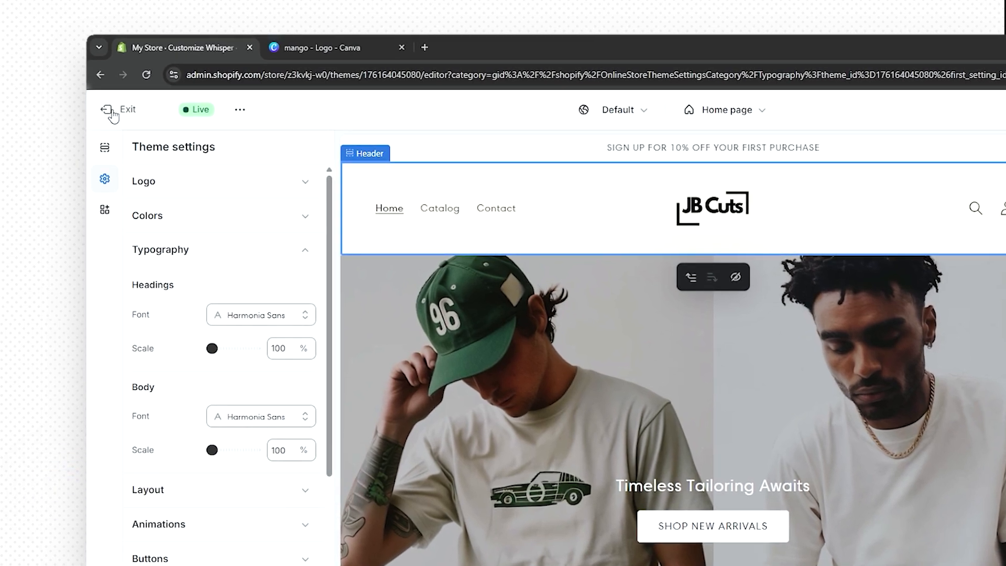
- Leave the theme editor, rename the store to 'JB Cuts' in Store details, and open Users
click(111, 113)
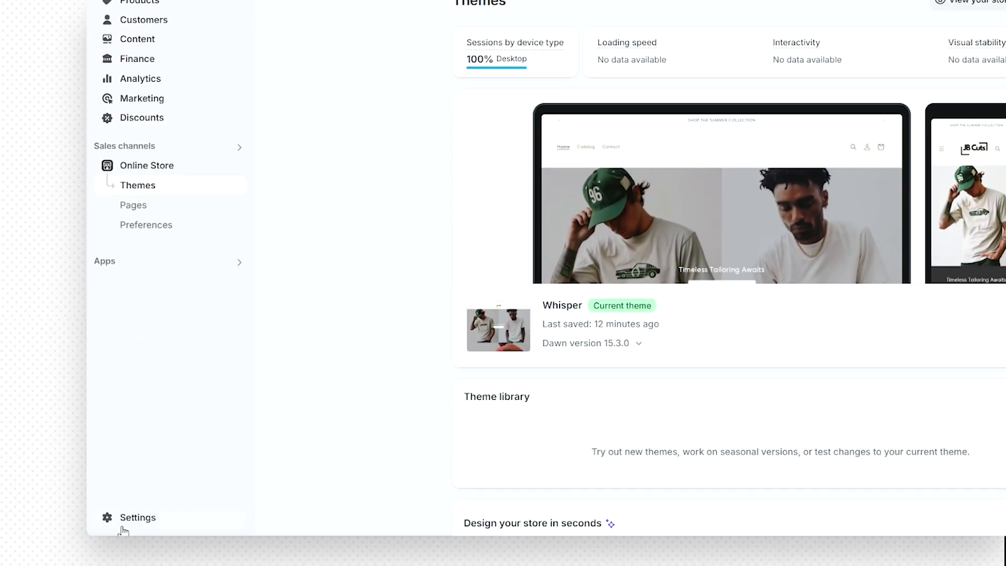
click(122, 524)
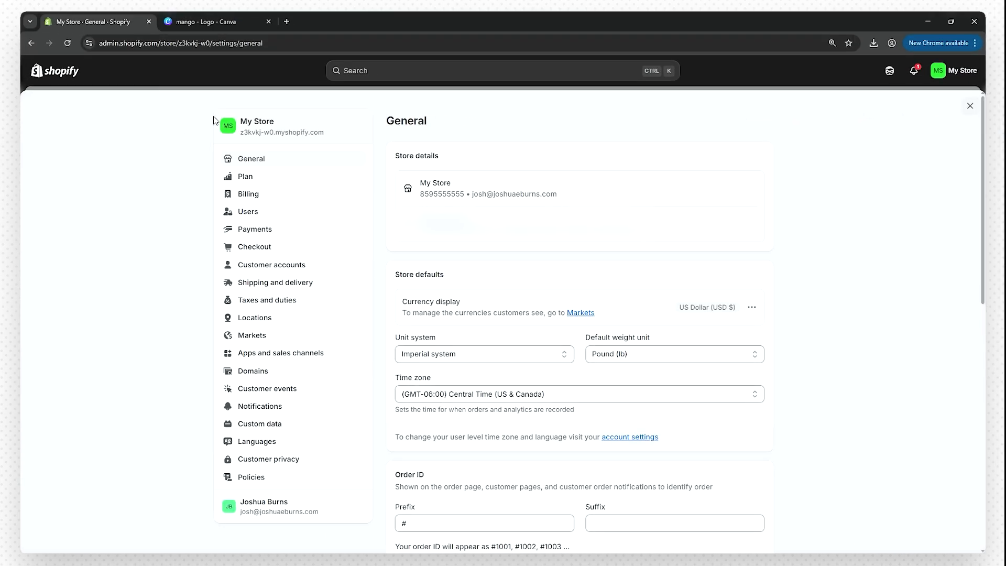
click(752, 189)
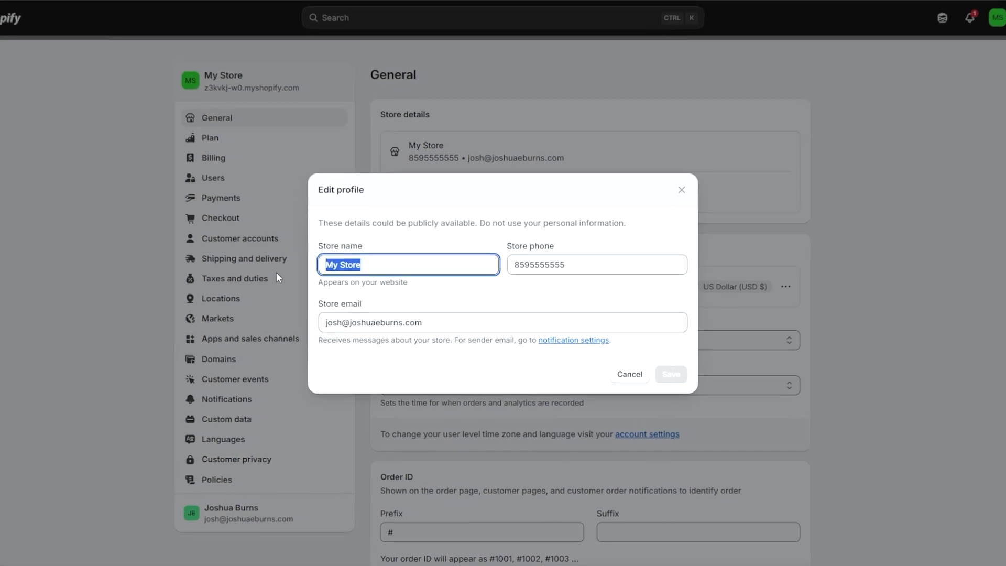
text(JB Cuts)
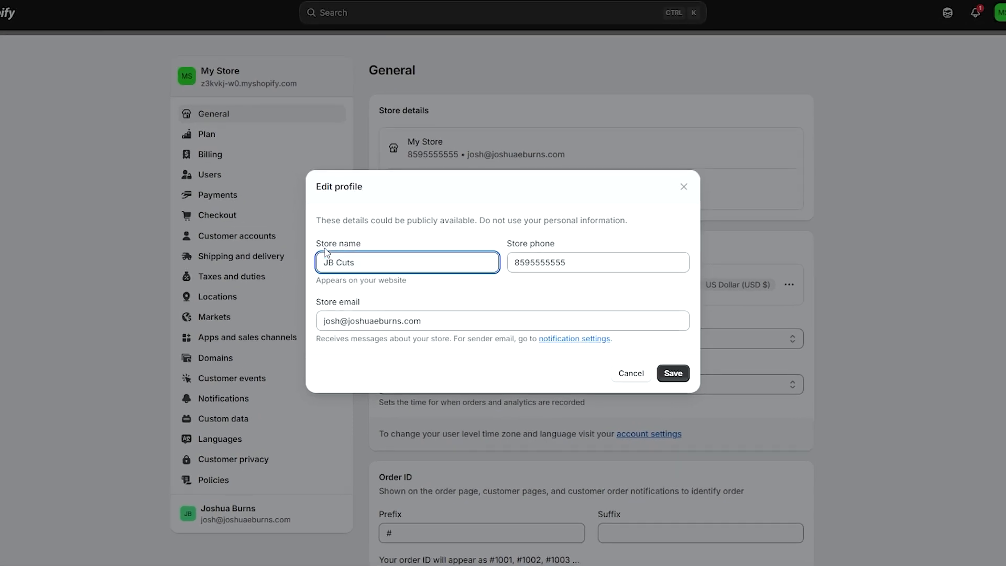
click(673, 373)
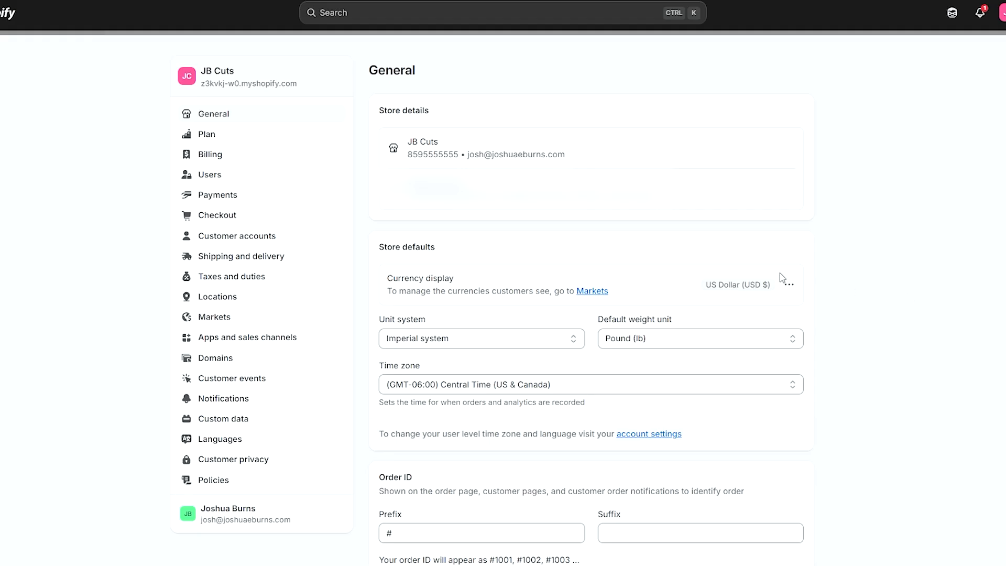
click(221, 177)
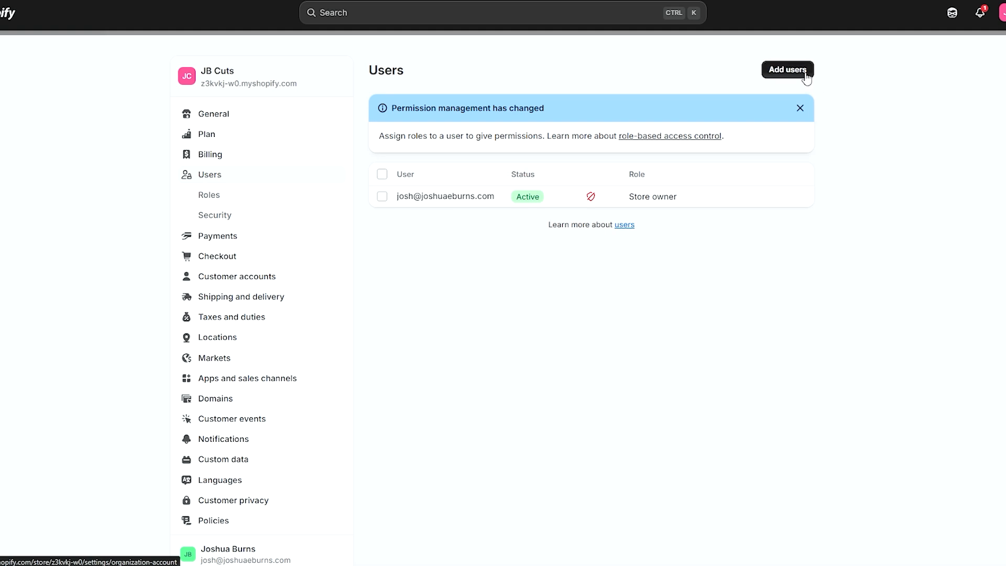
- Open the Add users form and view the available roles without assigning one
click(787, 70)
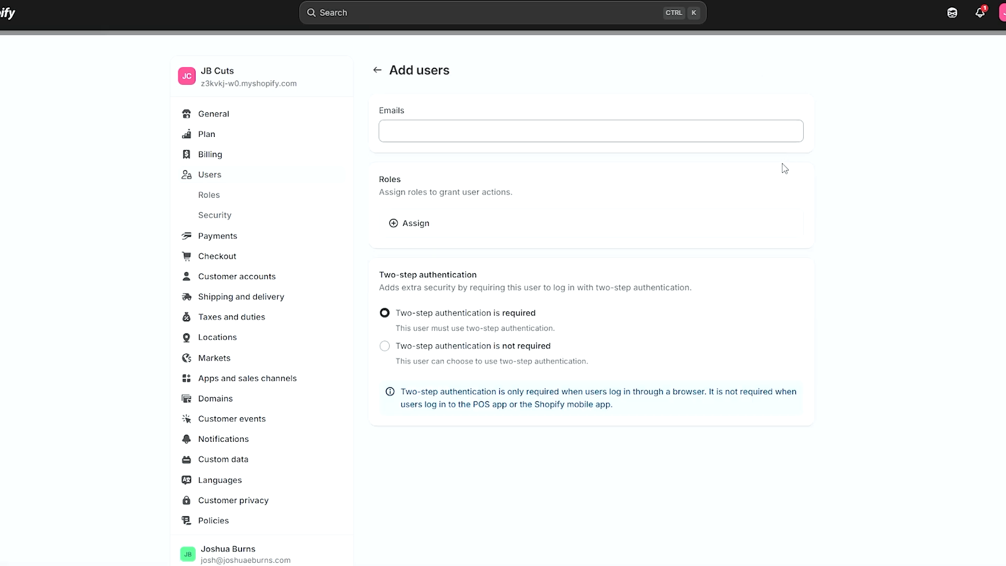
click(430, 226)
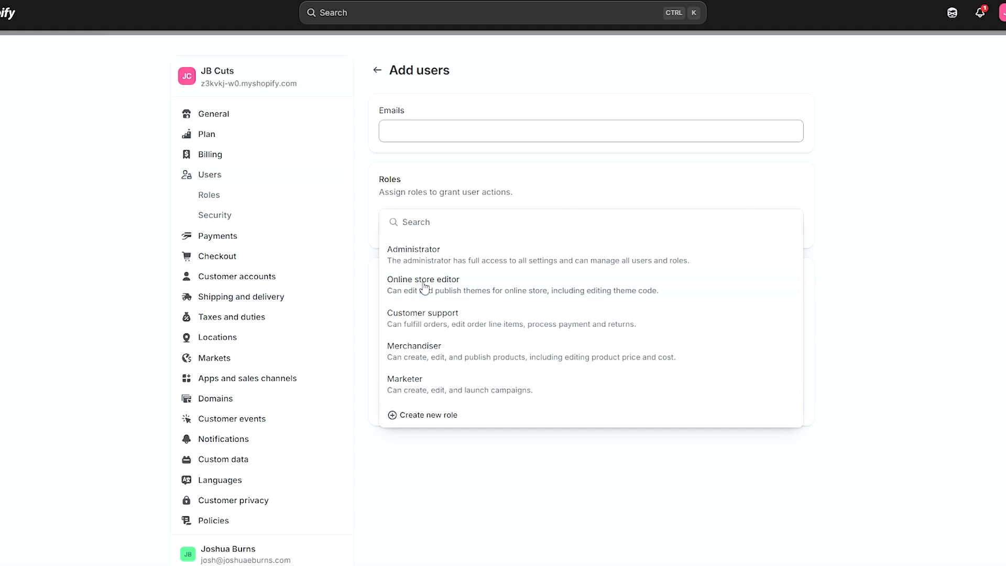
click(880, 223)
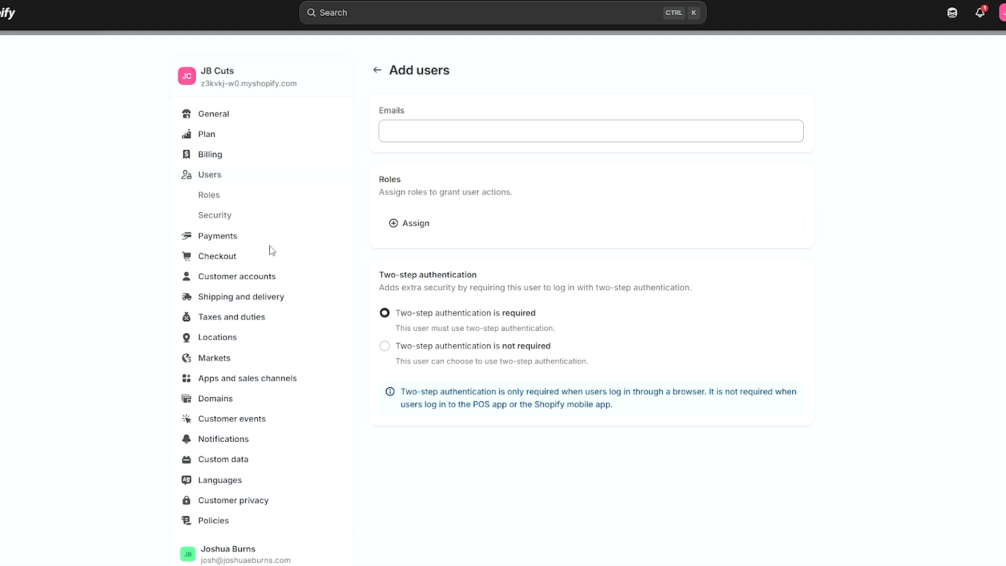
- From Payments settings, activate Shopify Payments and begin submitting the business details
click(241, 238)
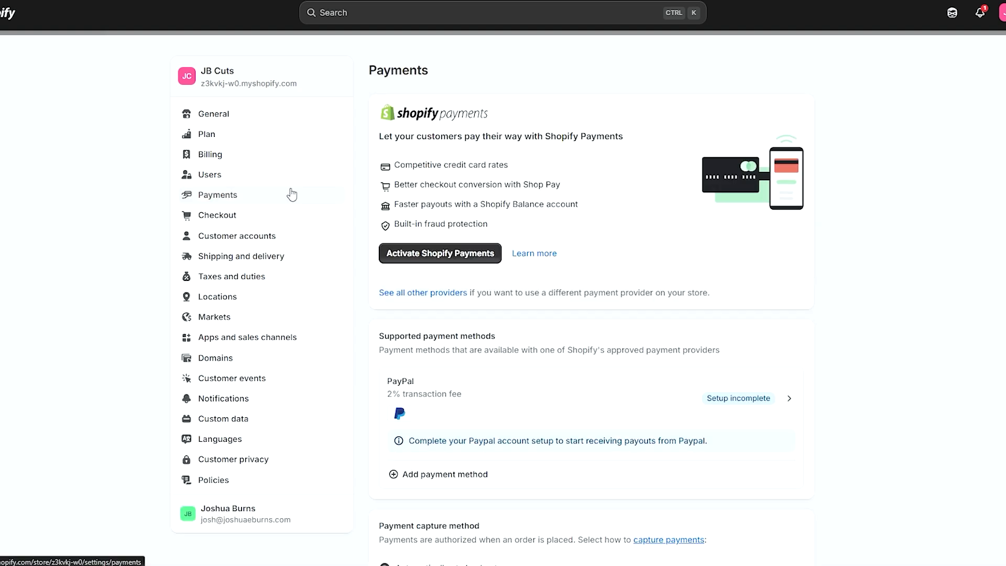
click(431, 254)
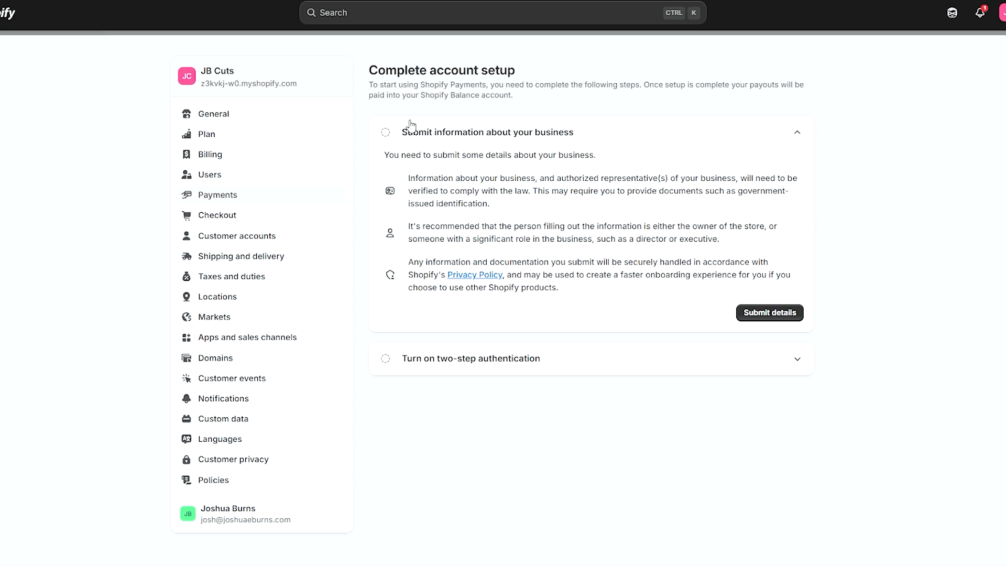
click(761, 319)
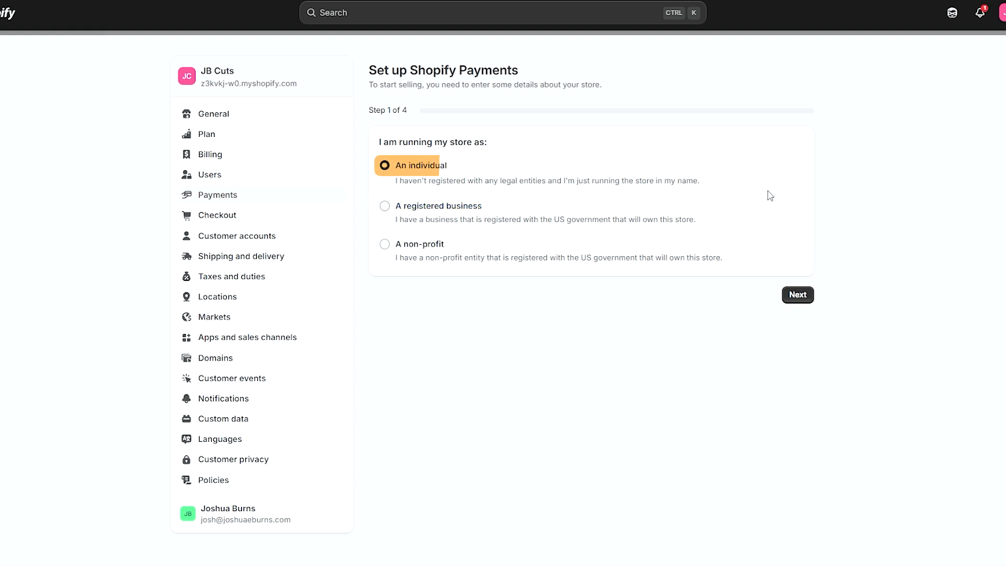
- Advance through the representative, industry type and review steps, confirming the store details
click(806, 297)
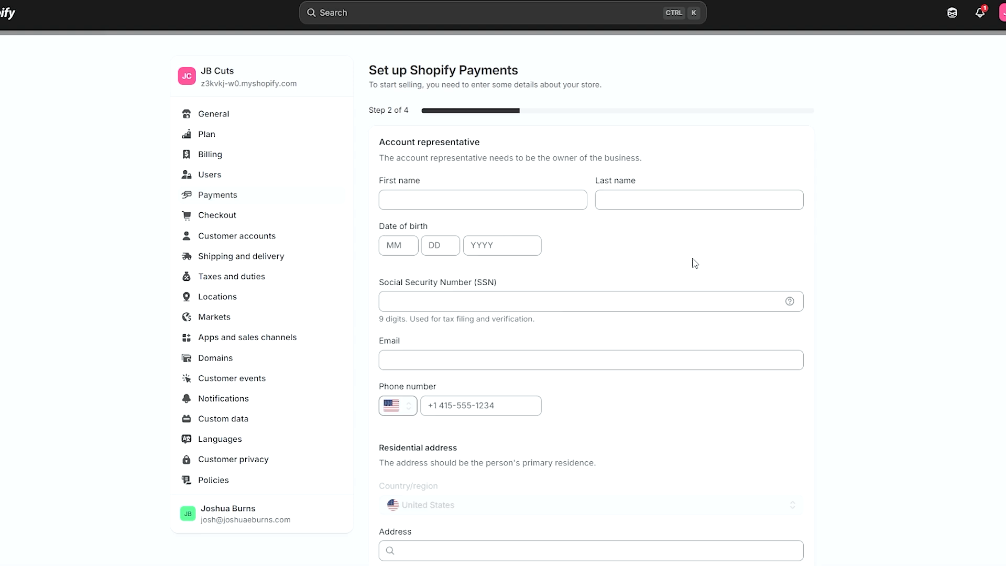
scroll(483, 250, down, 3)
scroll(483, 250, down, 2)
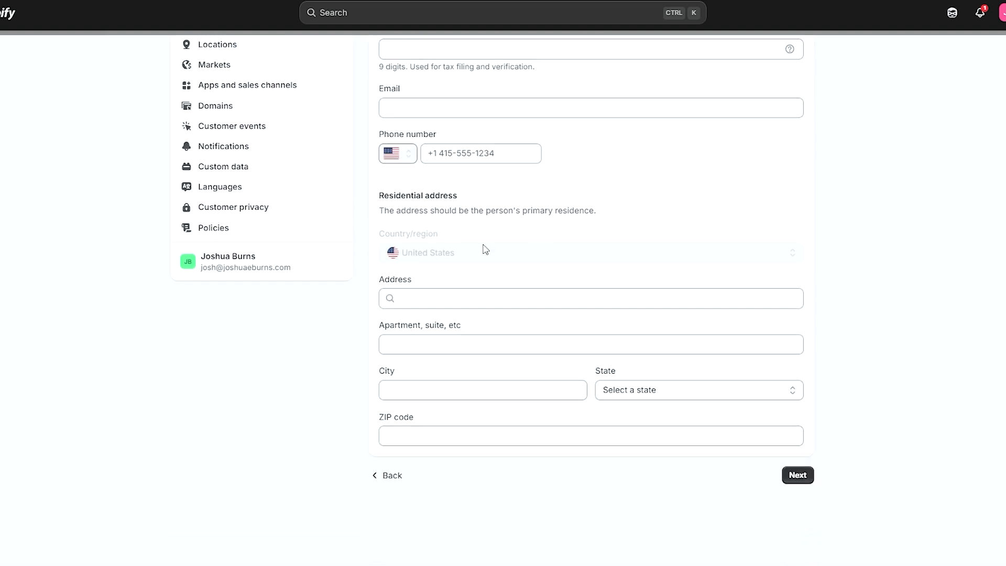
click(798, 474)
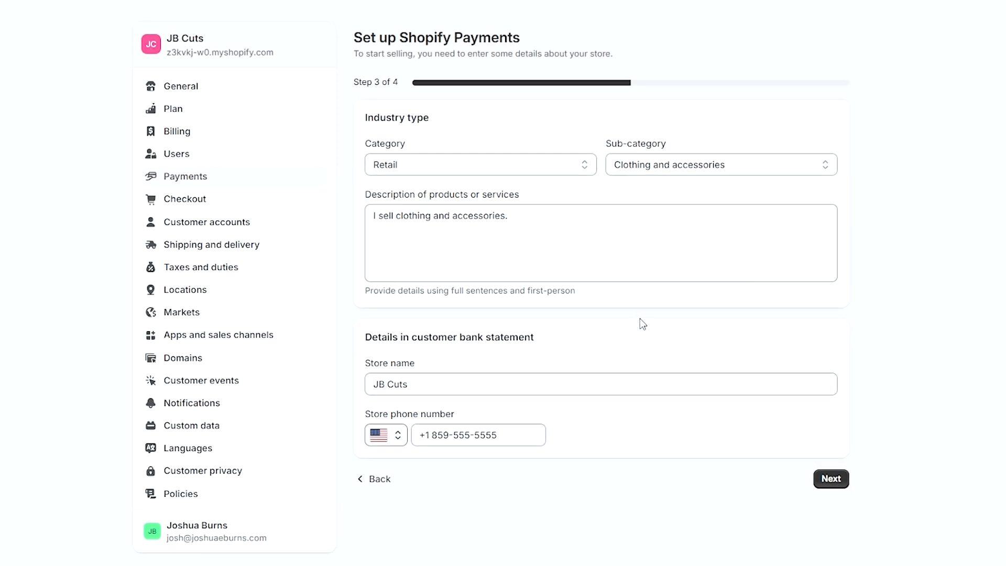
click(833, 482)
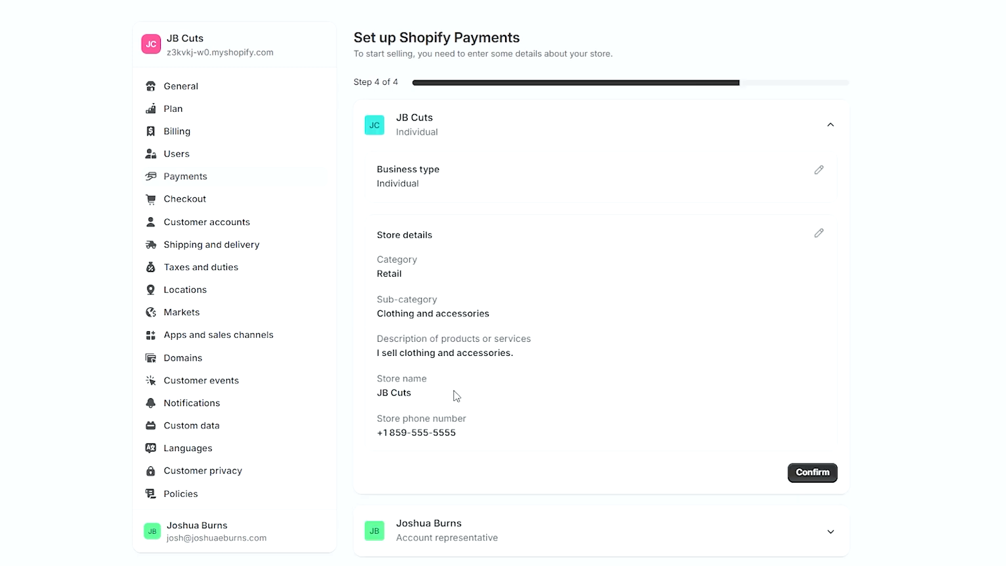
click(813, 473)
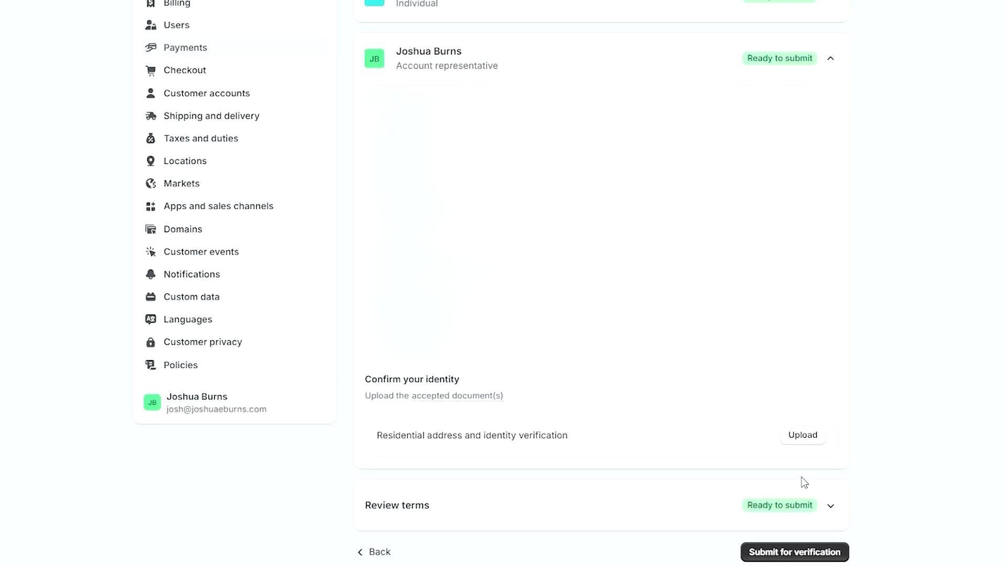
- Cancel the identity document upload, then submit the payments setup for verification
click(788, 435)
click(507, 355)
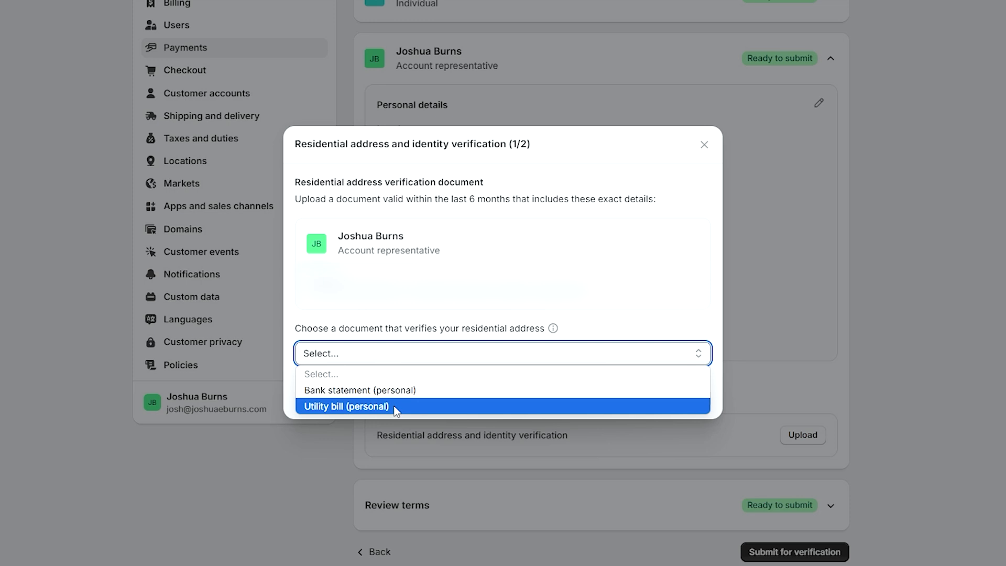
click(288, 392)
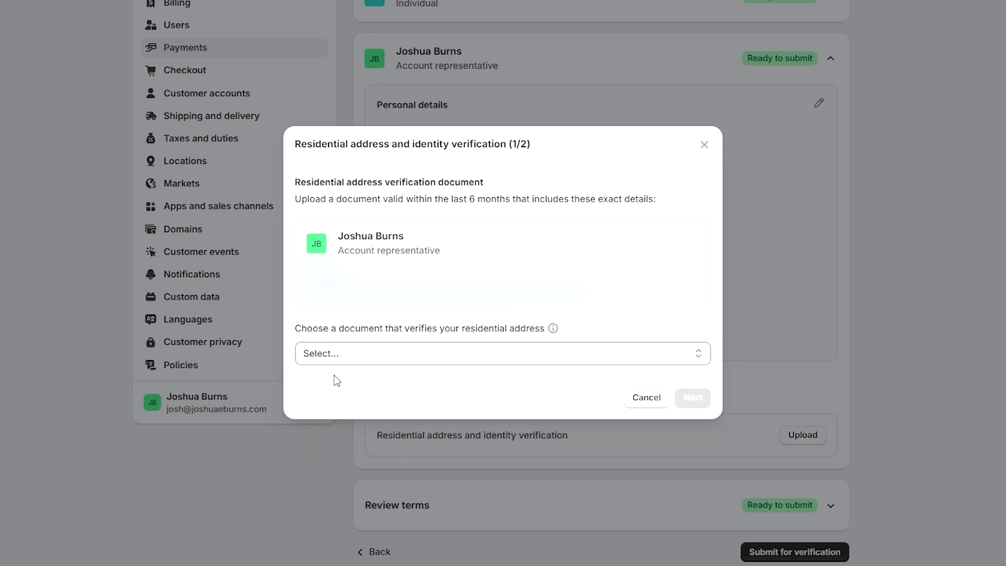
click(648, 398)
click(795, 297)
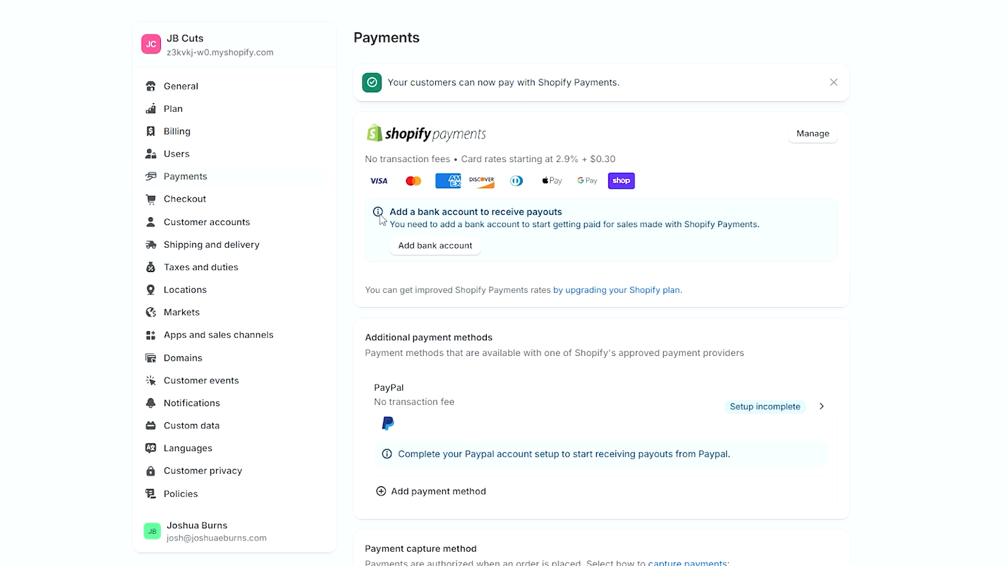
- Review the Payments page's add bank account notice, then go to Shipping and delivery settings
drag(390, 212, 565, 211)
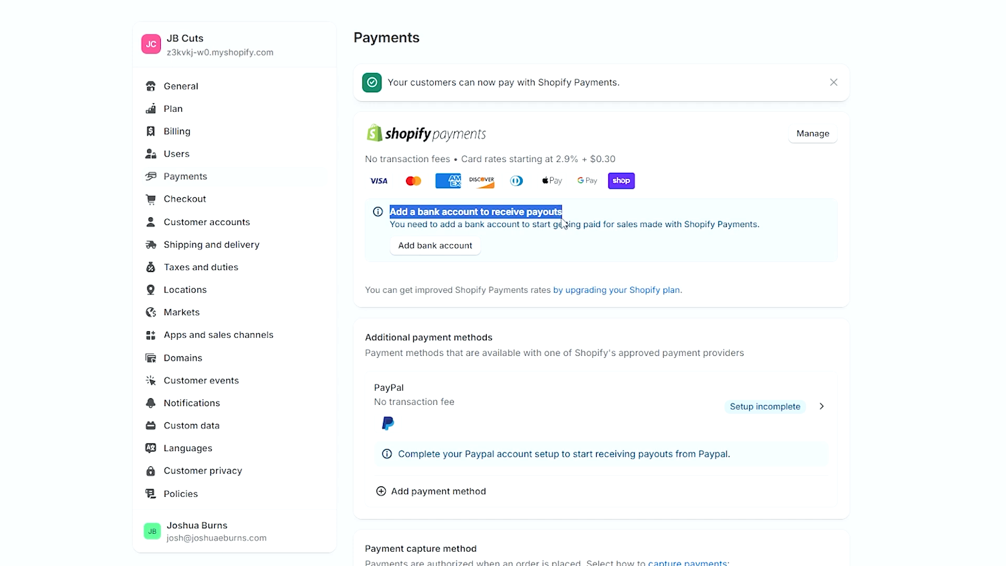
click(384, 215)
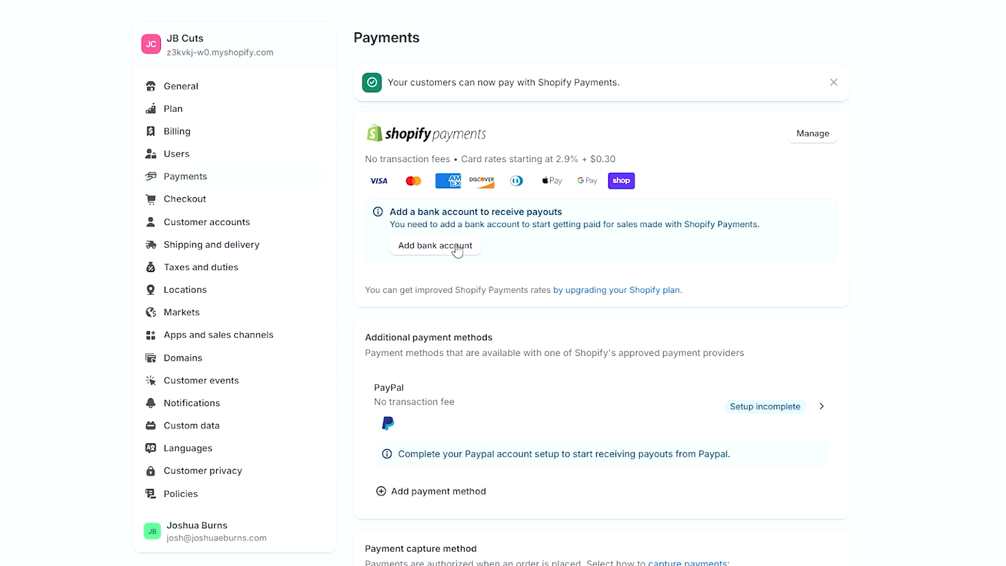
scroll(474, 249, down, 4)
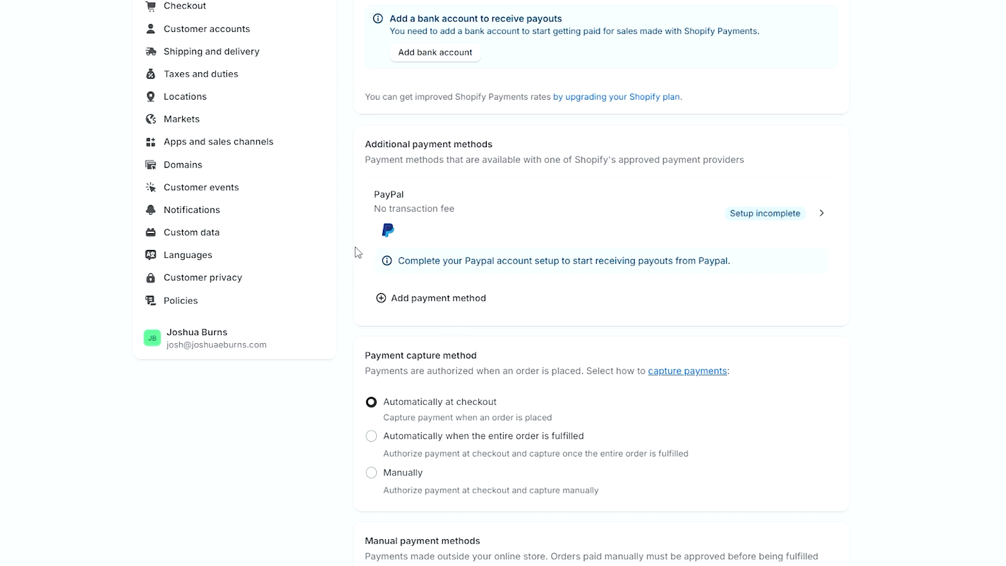
scroll(348, 161, up, 3)
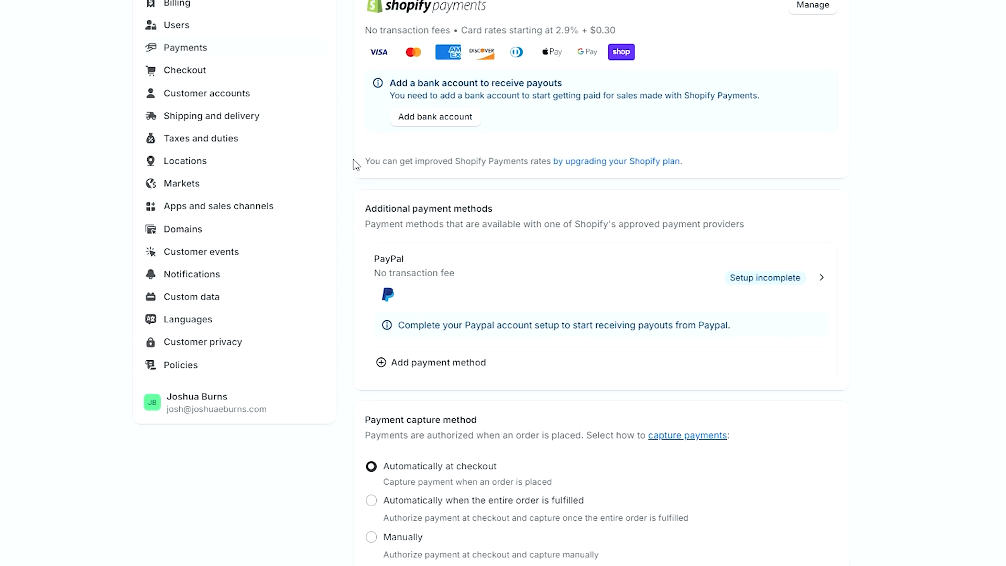
click(261, 183)
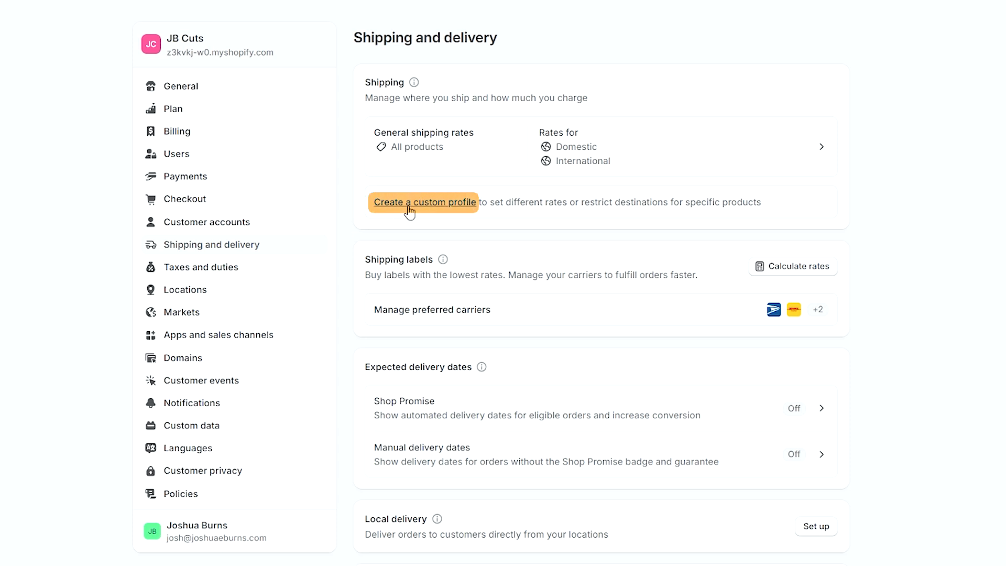
- Create a custom shipping profile covering Divine Tee and JB Modern Tee
click(409, 203)
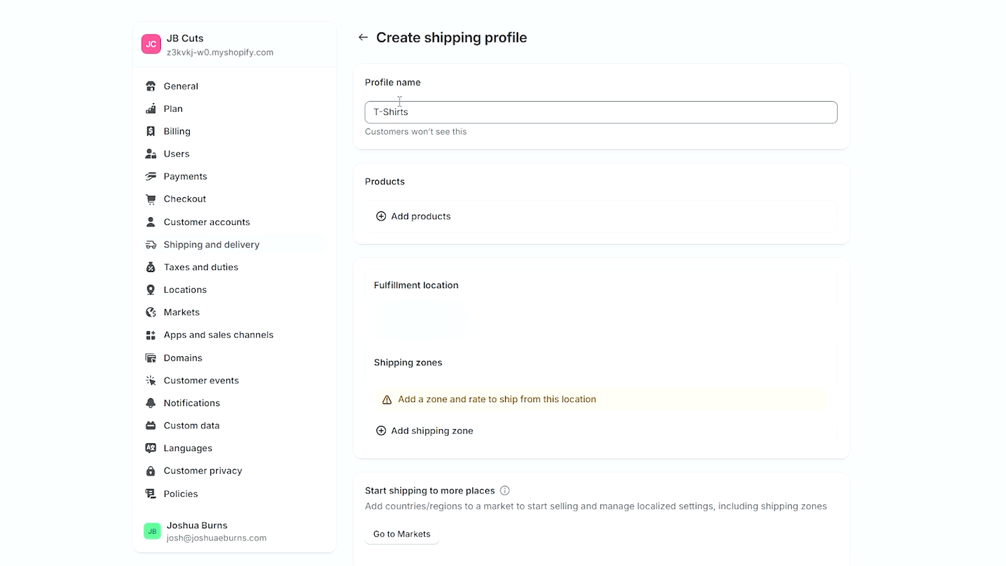
click(423, 216)
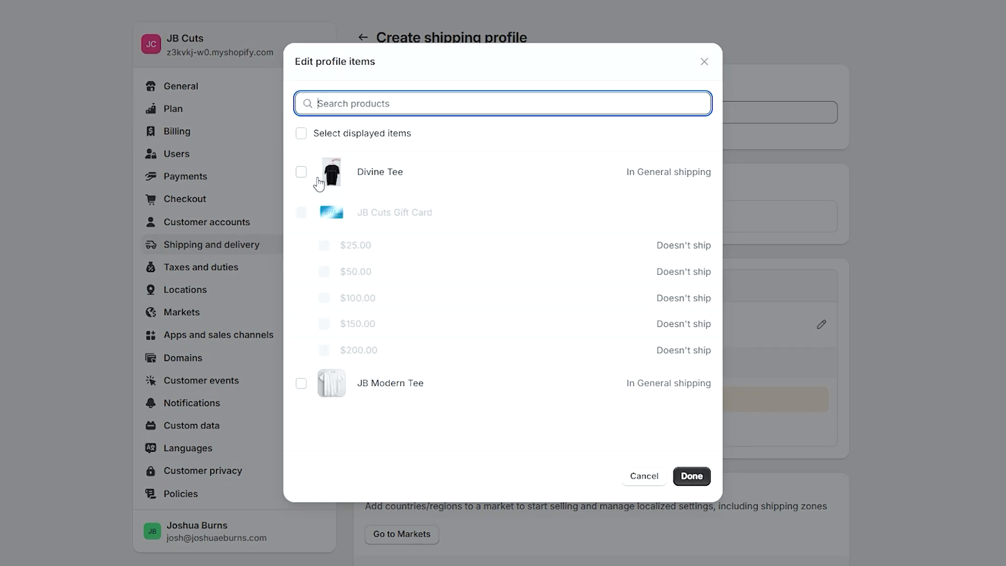
click(302, 172)
click(301, 383)
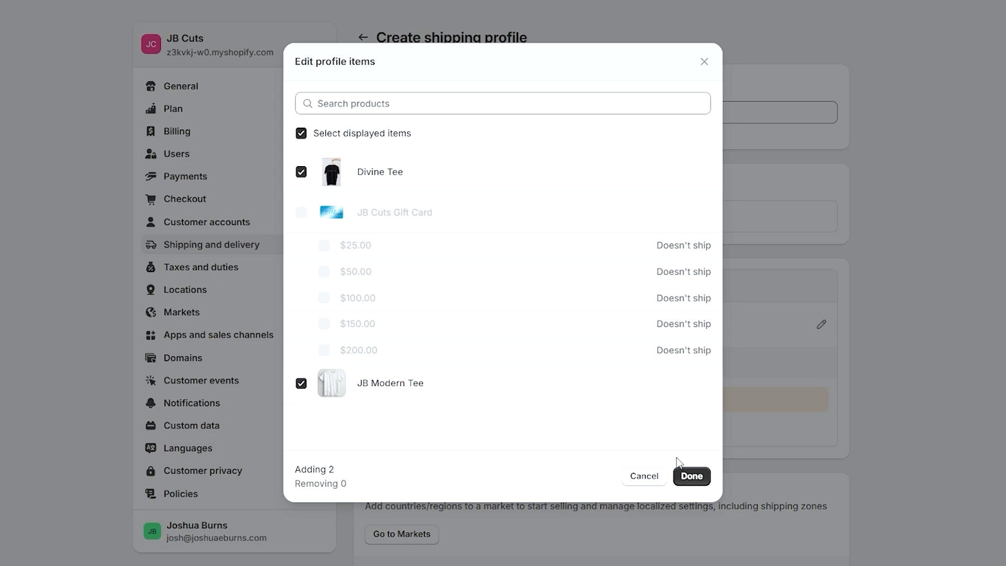
click(691, 476)
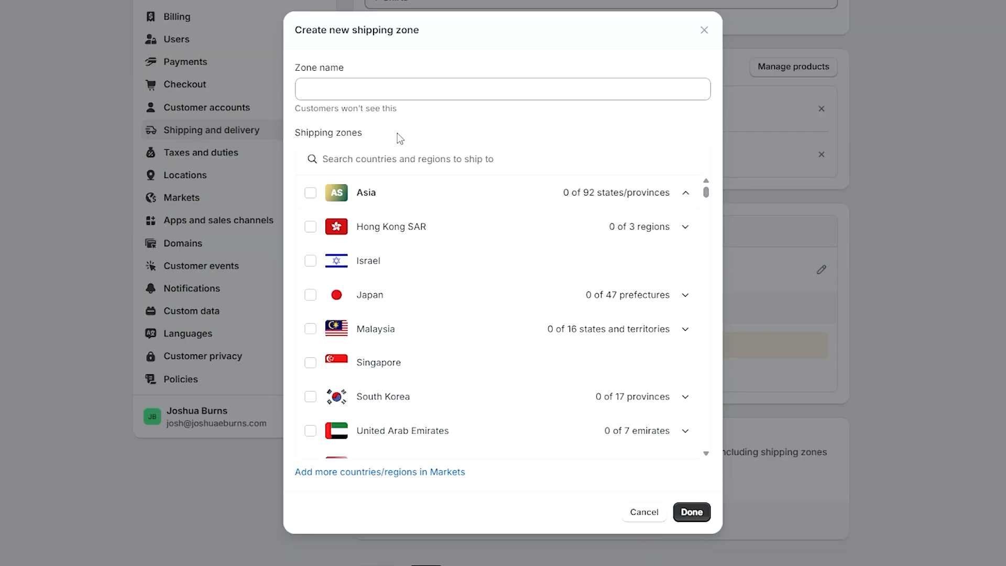
- Add a shipping zone named 'USA' containing the United States
click(387, 89)
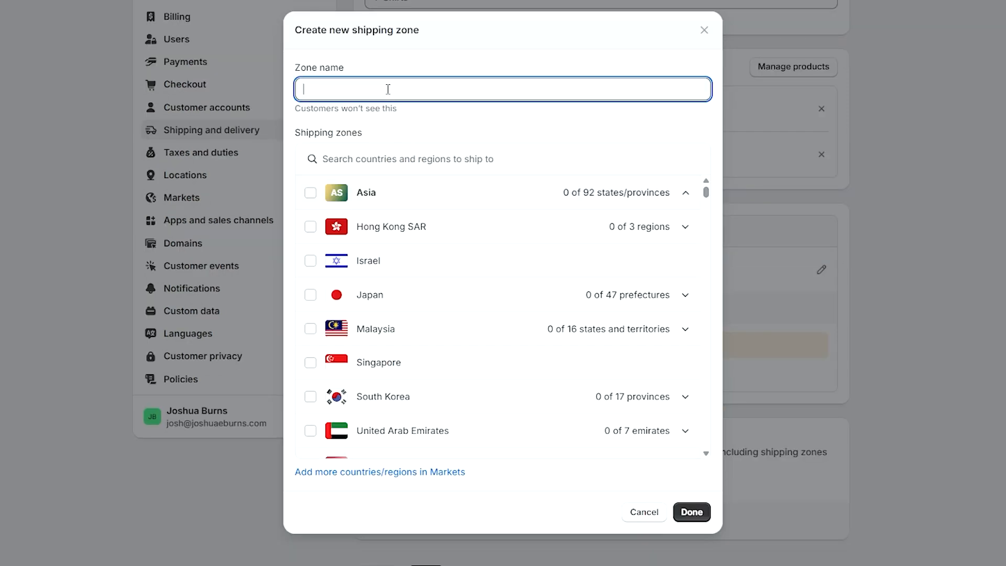
text(USA)
click(415, 120)
scroll(488, 291, down, 10)
scroll(500, 294, down, 2)
click(310, 339)
click(691, 512)
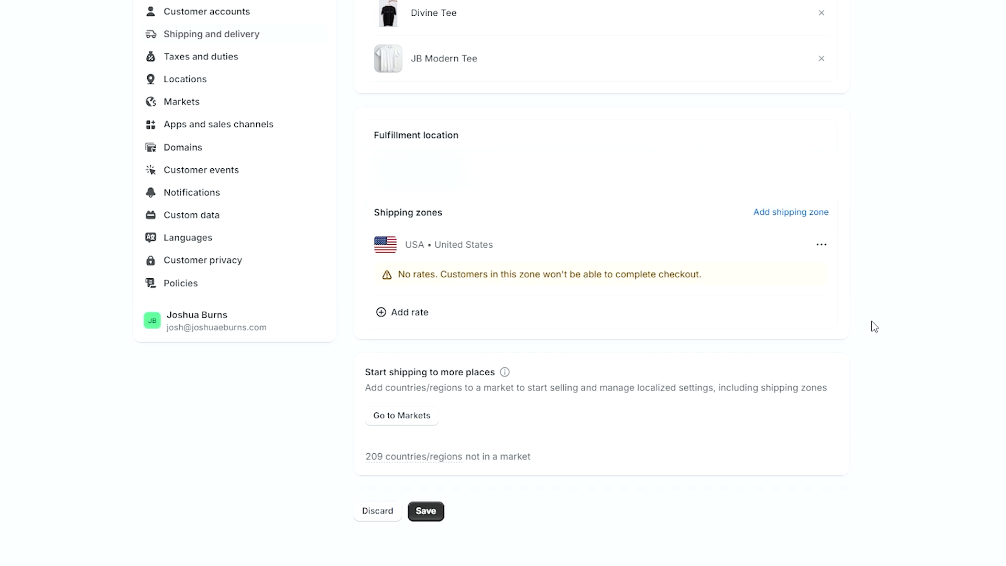
- Give the USA zone a free Express rate and save the T-Shirts profile
click(436, 313)
click(391, 209)
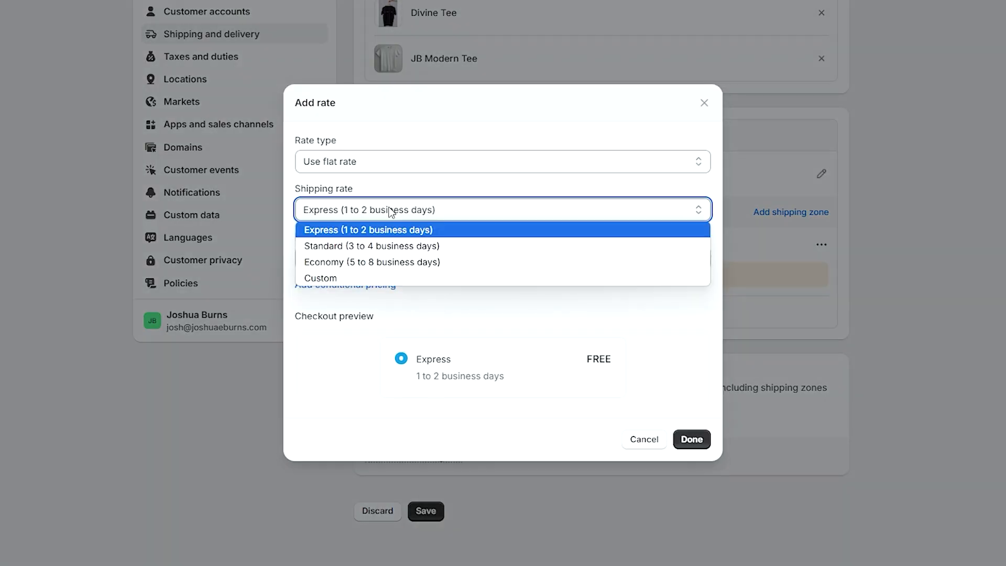
click(401, 229)
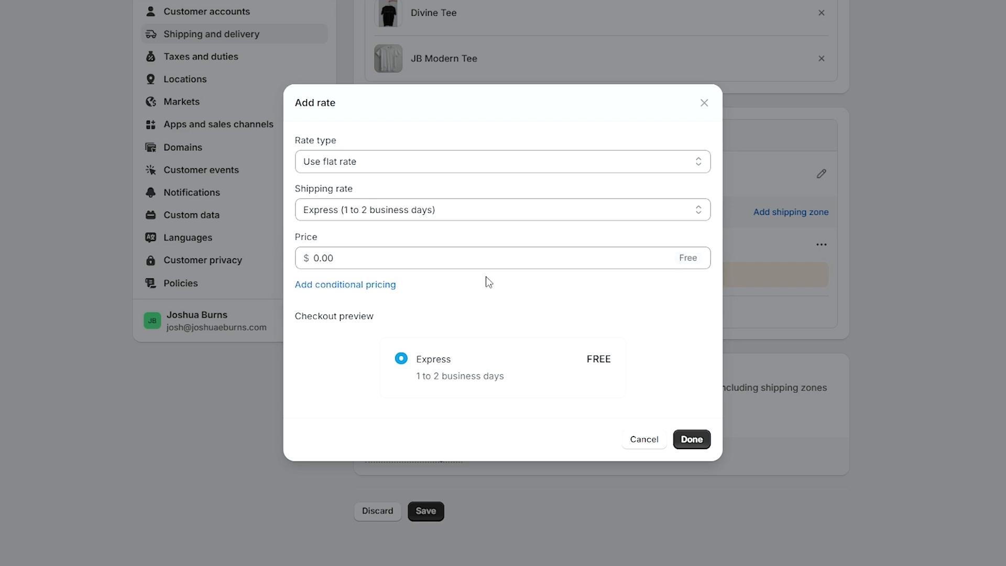
click(699, 442)
click(426, 523)
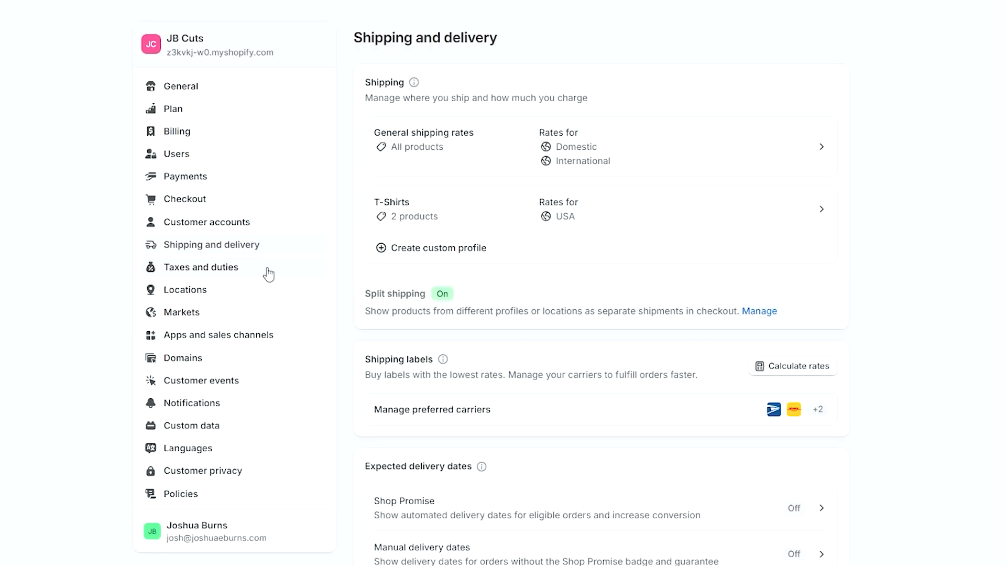
click(229, 340)
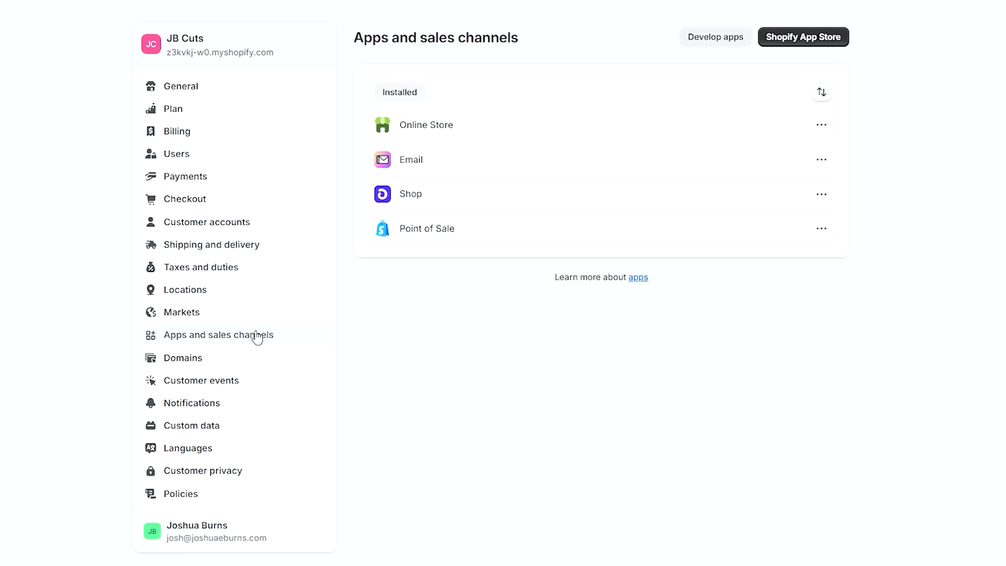
- Browse the Shopify App Store listings in a new tab, then return to the admin tab
click(830, 37)
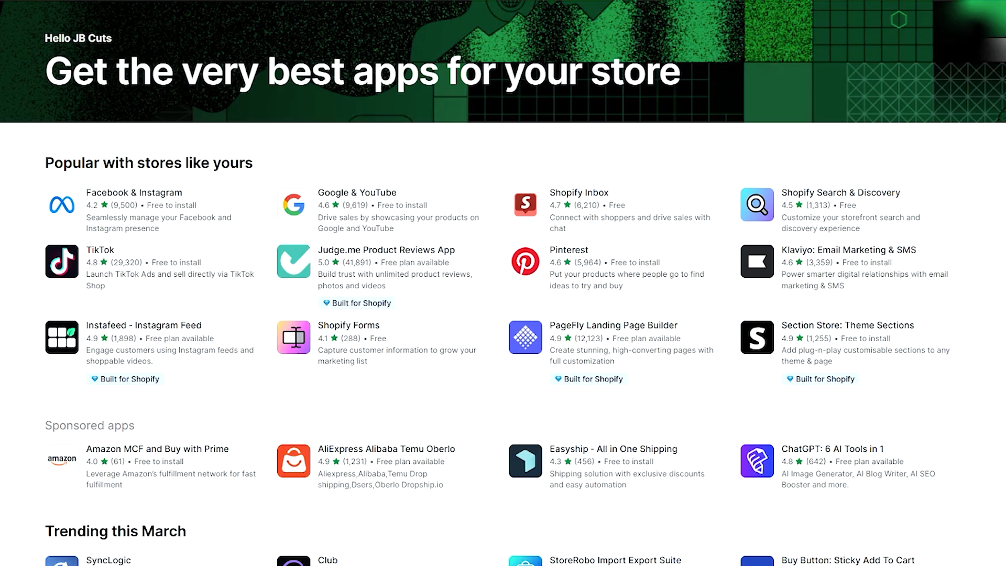
scroll(503, 282, down, 8)
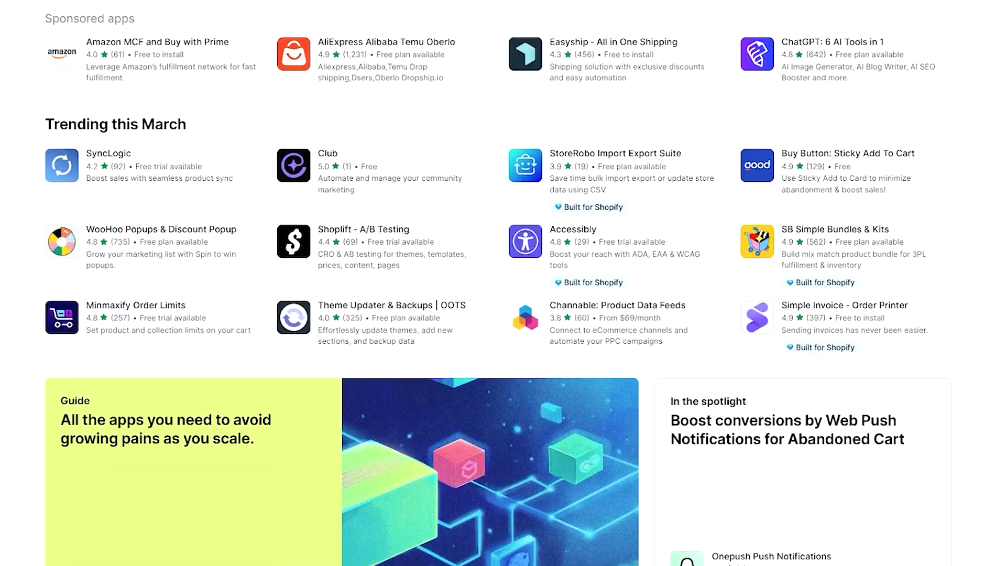
scroll(503, 282, down, 17)
scroll(503, 283, down, 12)
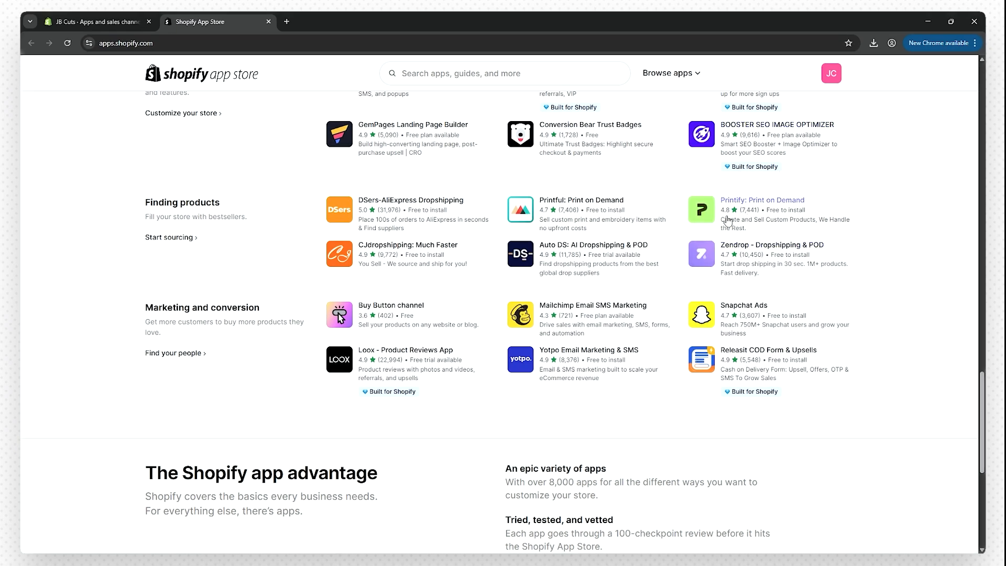
click(104, 23)
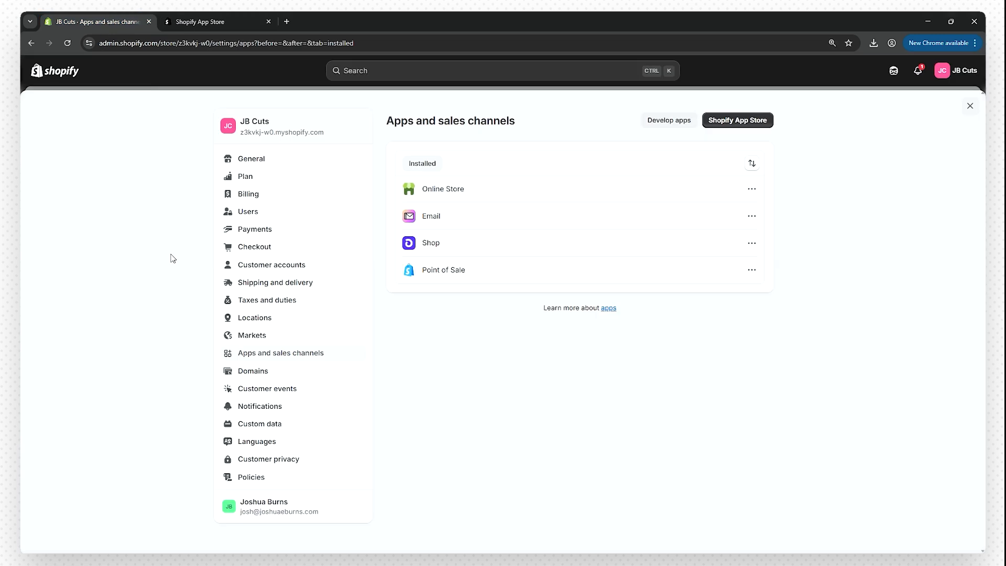
- Search for a new domain, trying 'clothing', and check jbcuts.com at $16.00 USD/year
click(257, 373)
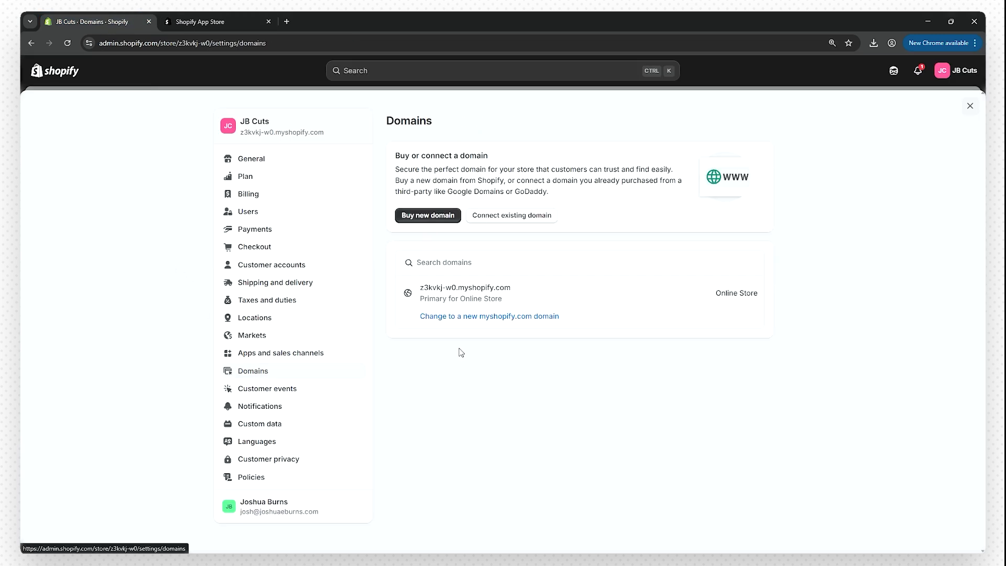
click(422, 291)
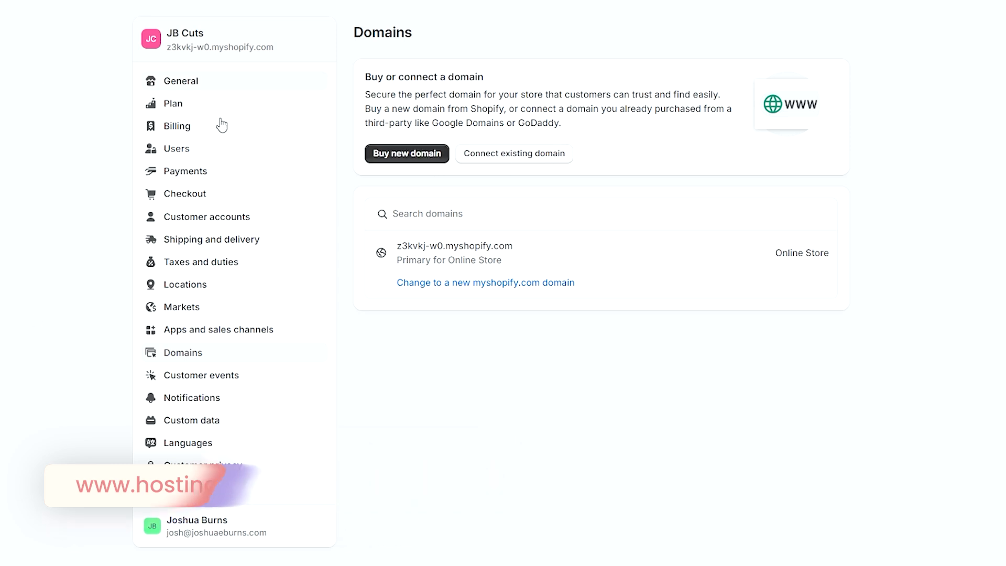
click(403, 164)
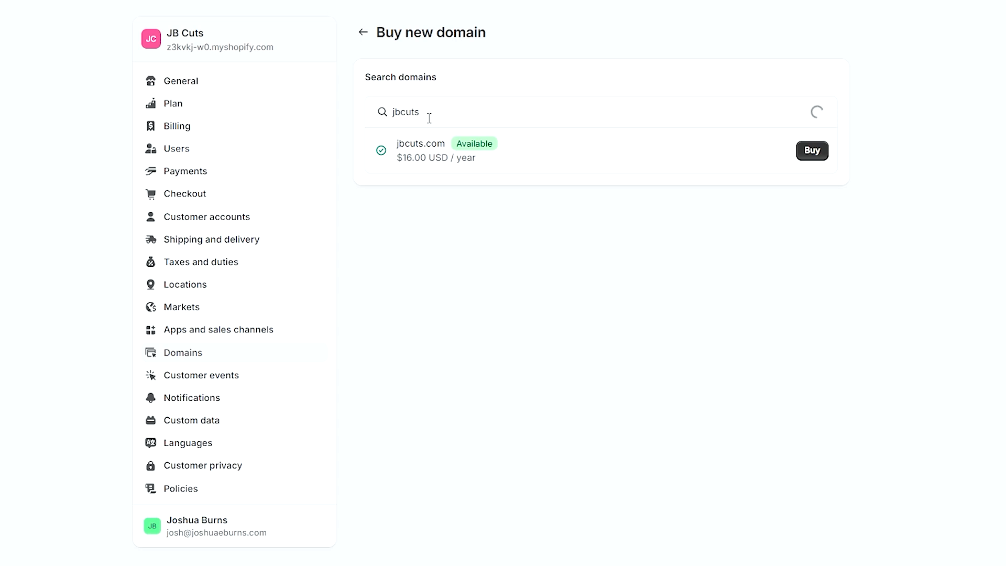
click(429, 119)
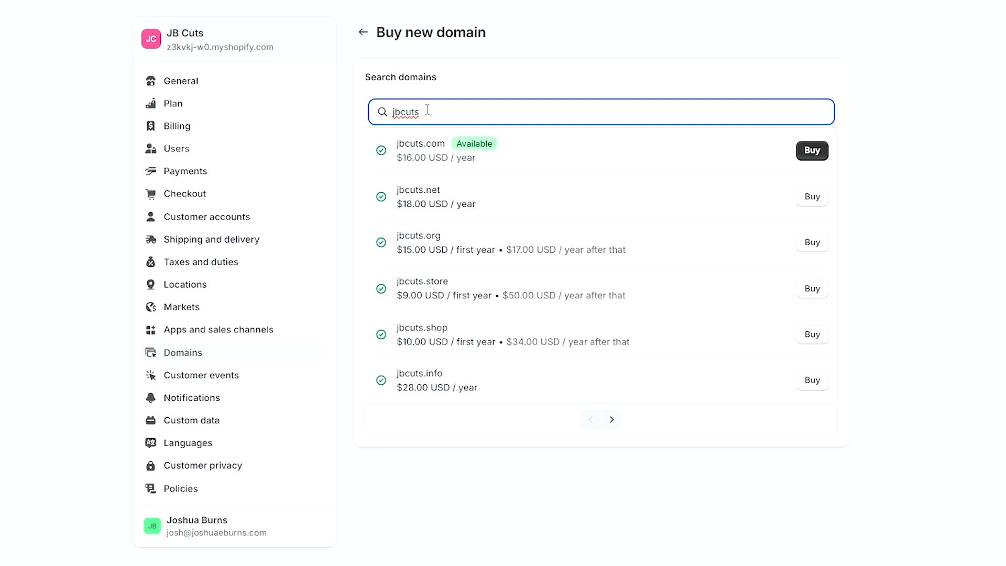
text(clothing)
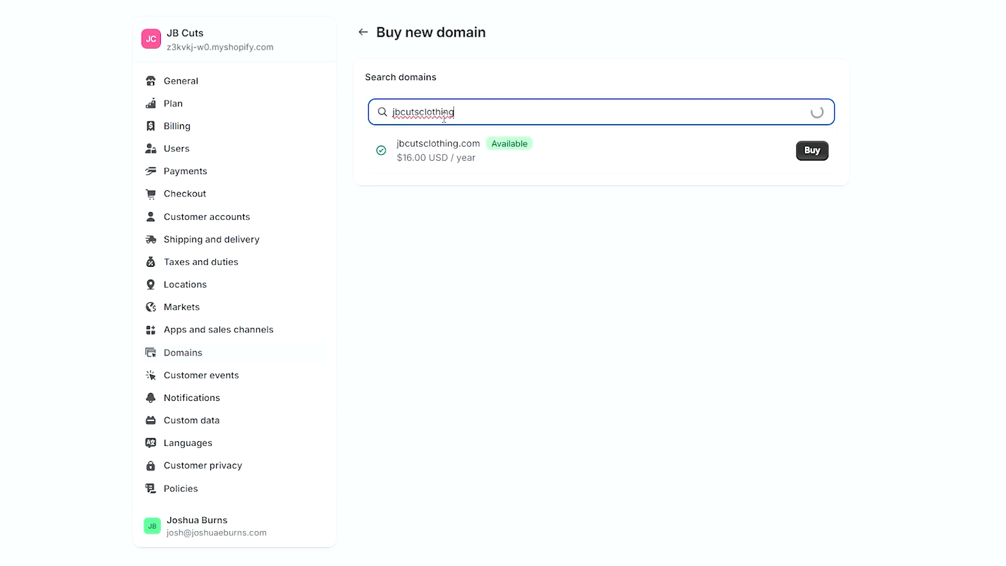
key(BackSpace)
key(BackSpace)
key(BackSpace)
key(BackSpace)
key(BackSpace)
key(BackSpace)
key(BackSpace)
key(BackSpace)
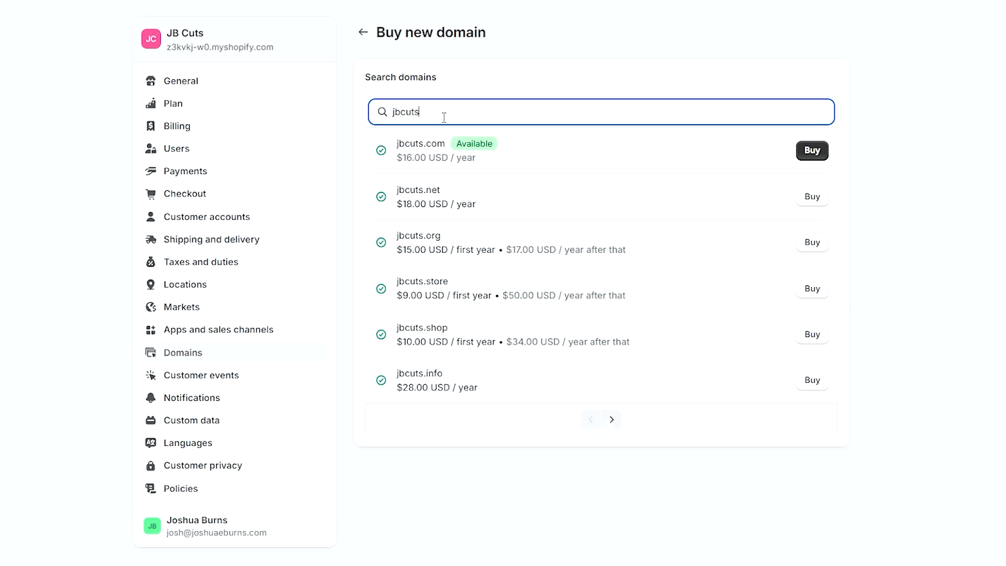
click(812, 151)
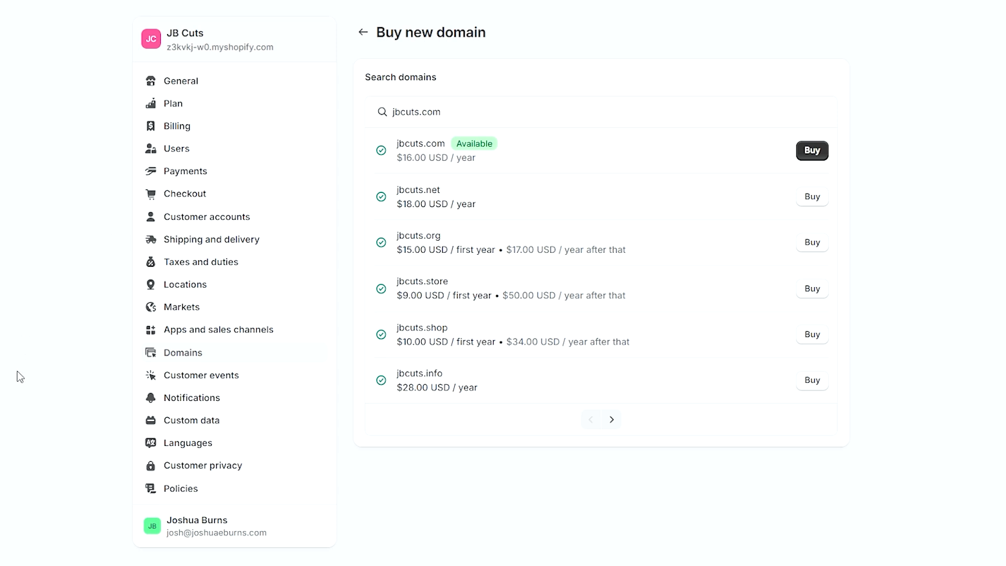
- Preview the automated Privacy policy in Settings > Policies without changing it
click(191, 492)
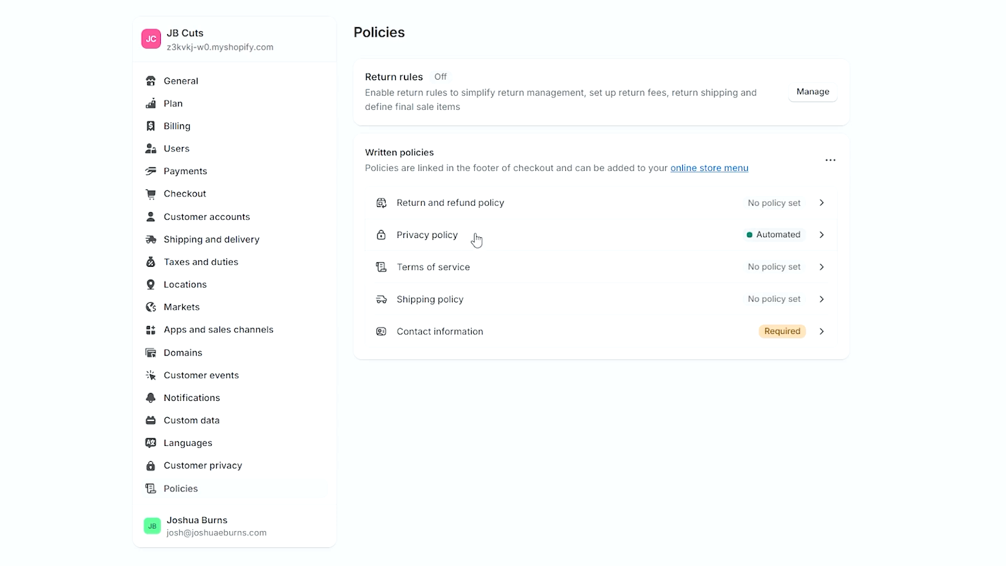
click(827, 244)
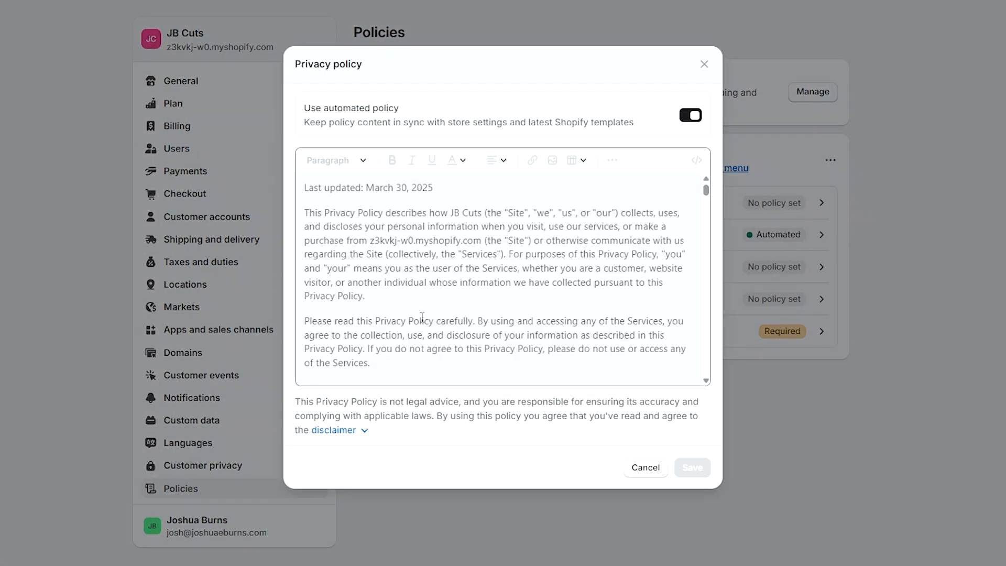
scroll(422, 317, down, 8)
scroll(418, 282, down, 10)
scroll(413, 281, down, 1)
key(Escape)
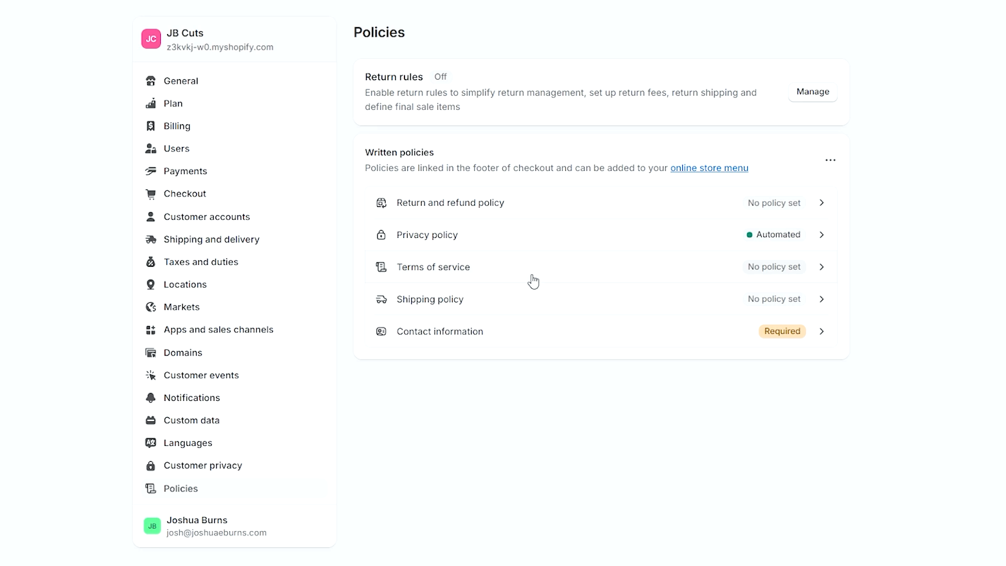
- Fill the Terms of service from the standard template and publish it
click(767, 269)
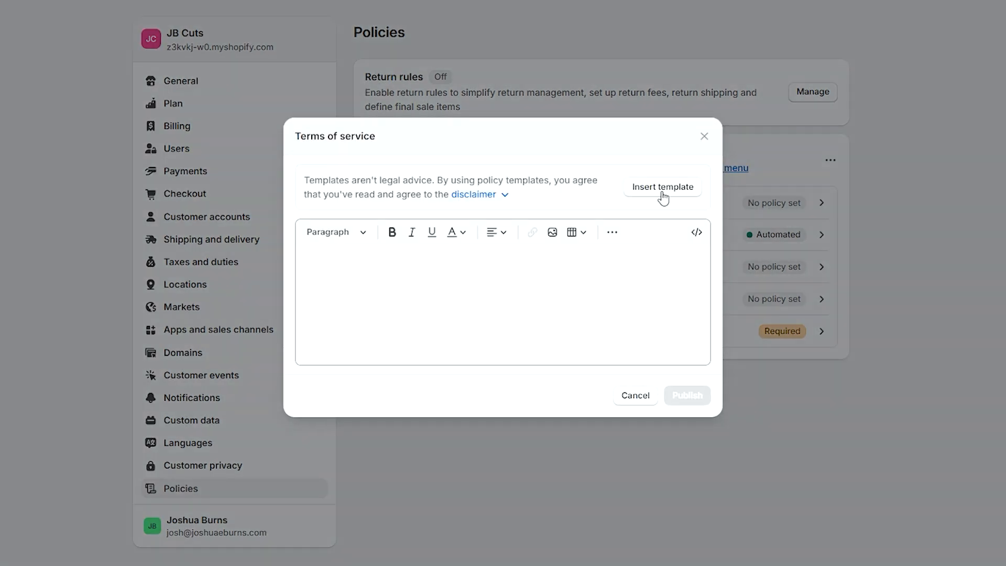
click(663, 189)
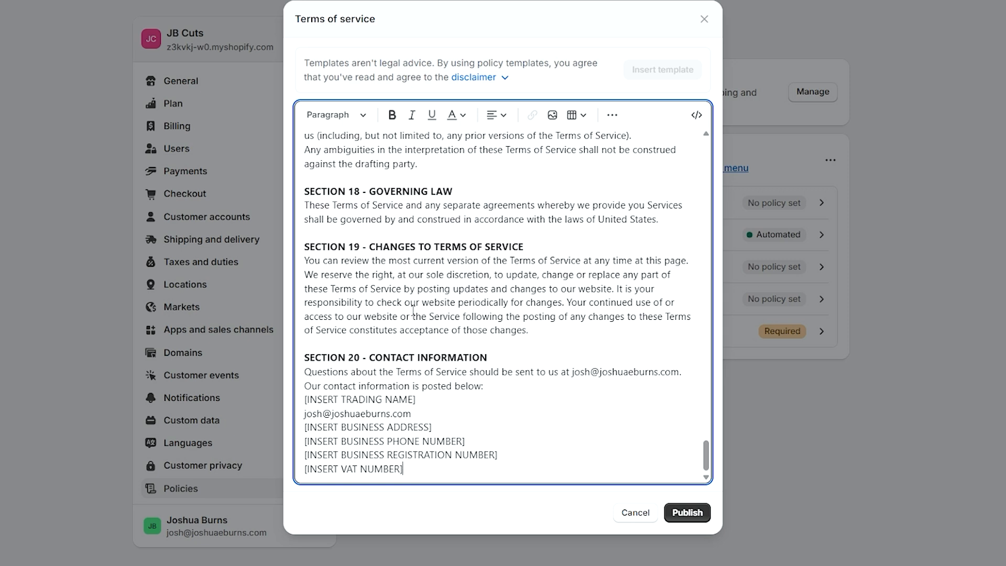
scroll(412, 313, up, 6)
scroll(411, 309, down, 6)
scroll(411, 434, up, 10)
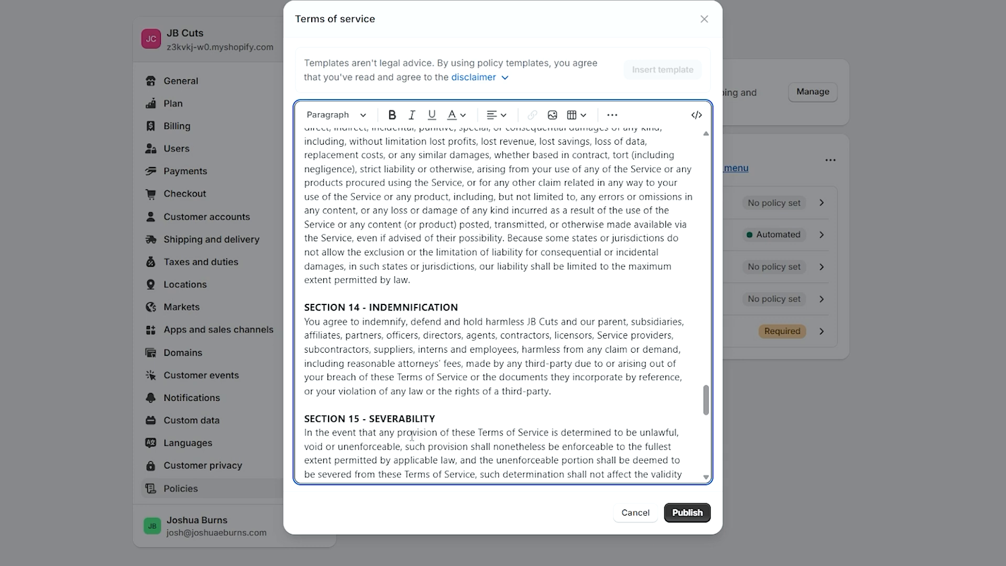
scroll(412, 435, up, 10)
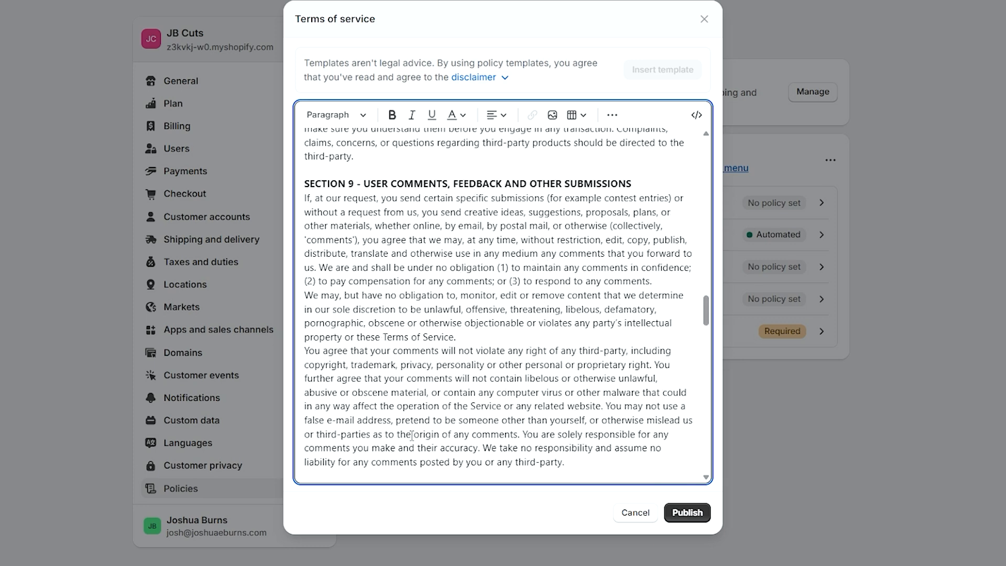
scroll(412, 435, down, 7)
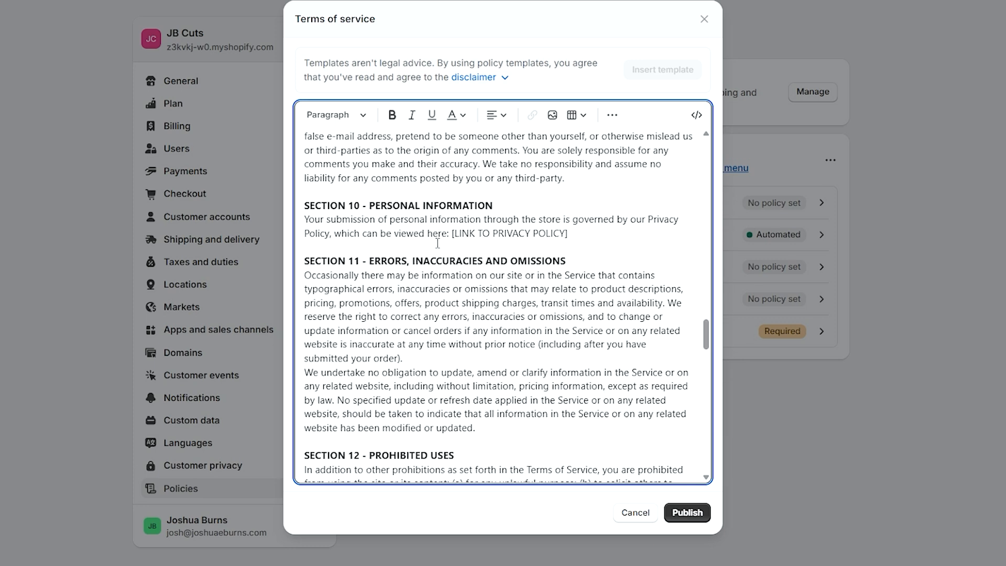
scroll(546, 262, up, 8)
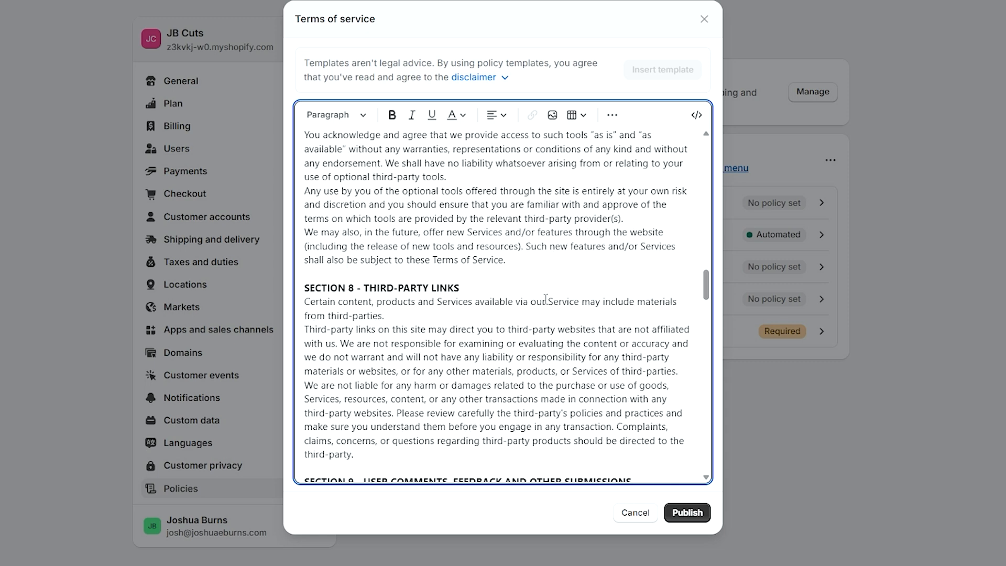
scroll(546, 299, up, 10)
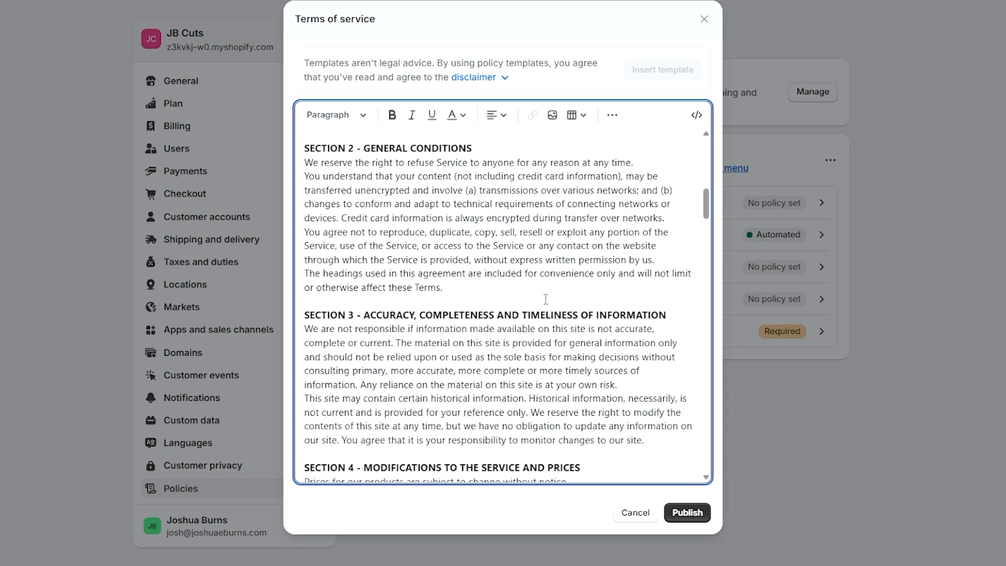
scroll(487, 302, up, 5)
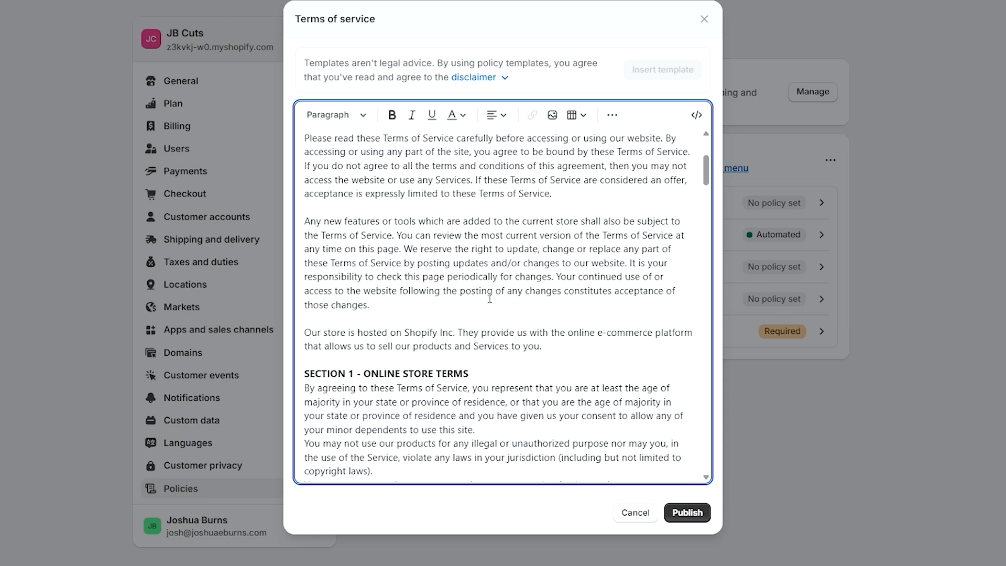
scroll(487, 302, up, 2)
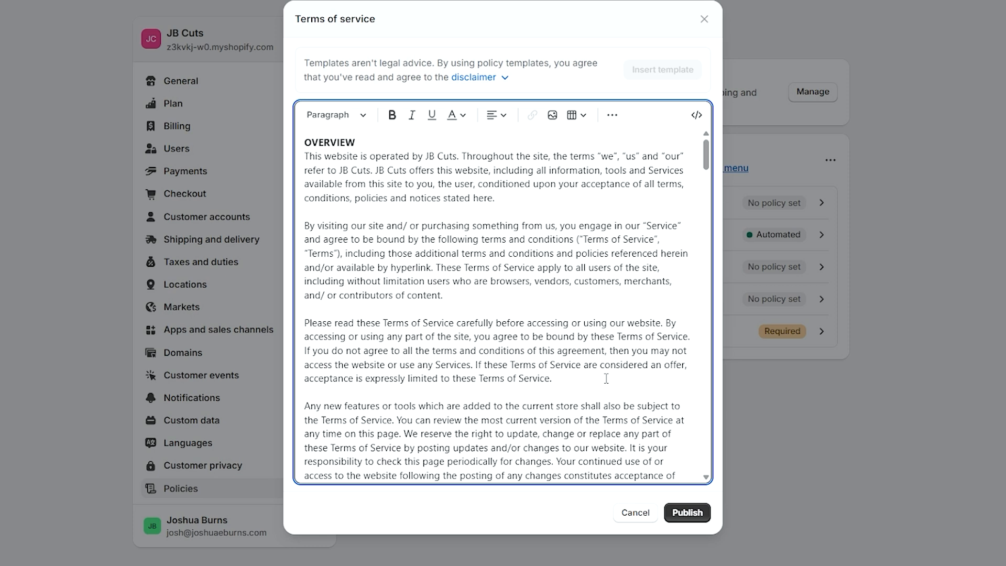
click(695, 512)
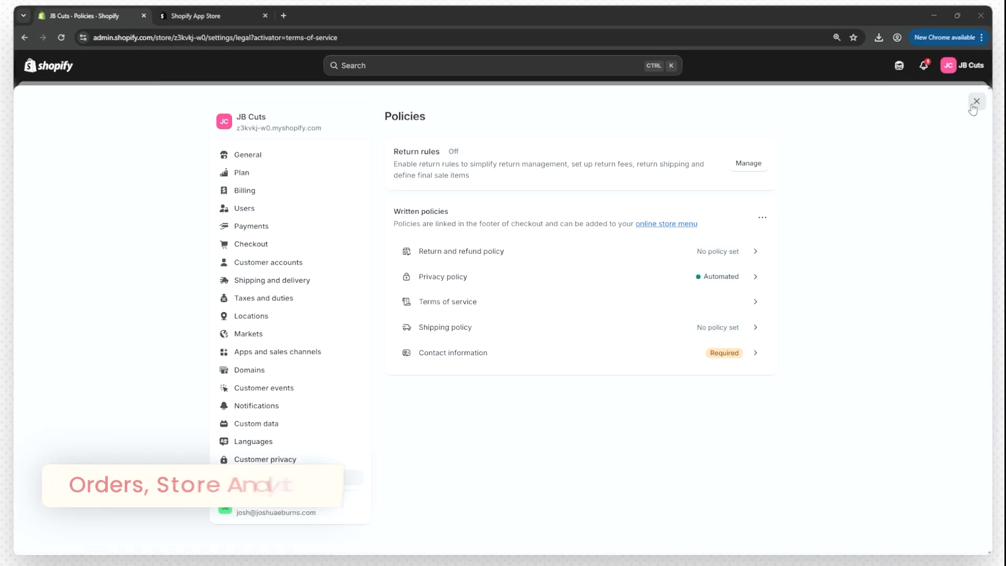
- Leave settings, visit Orders, and browse the Analytics dashboard and its date range options
click(975, 102)
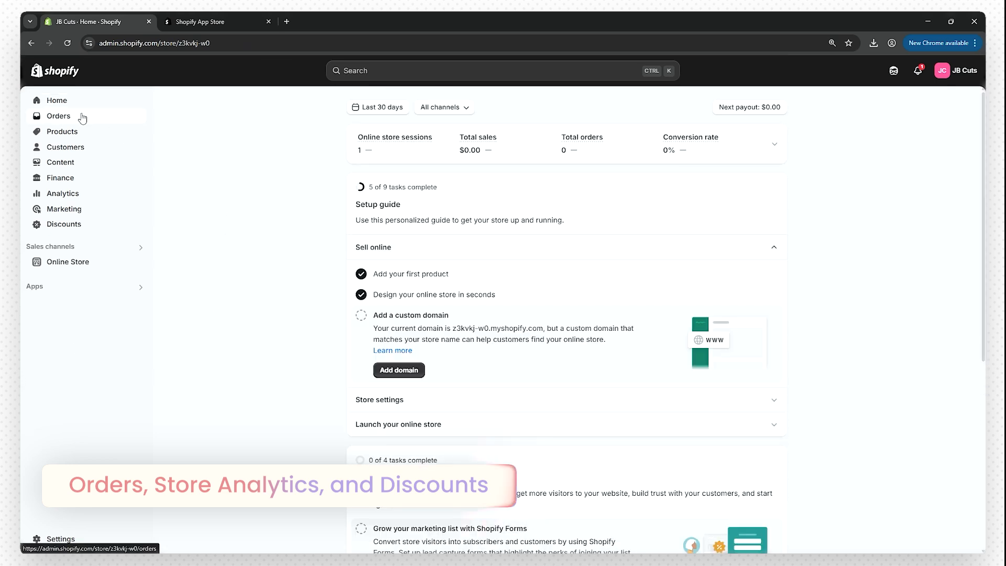
click(82, 117)
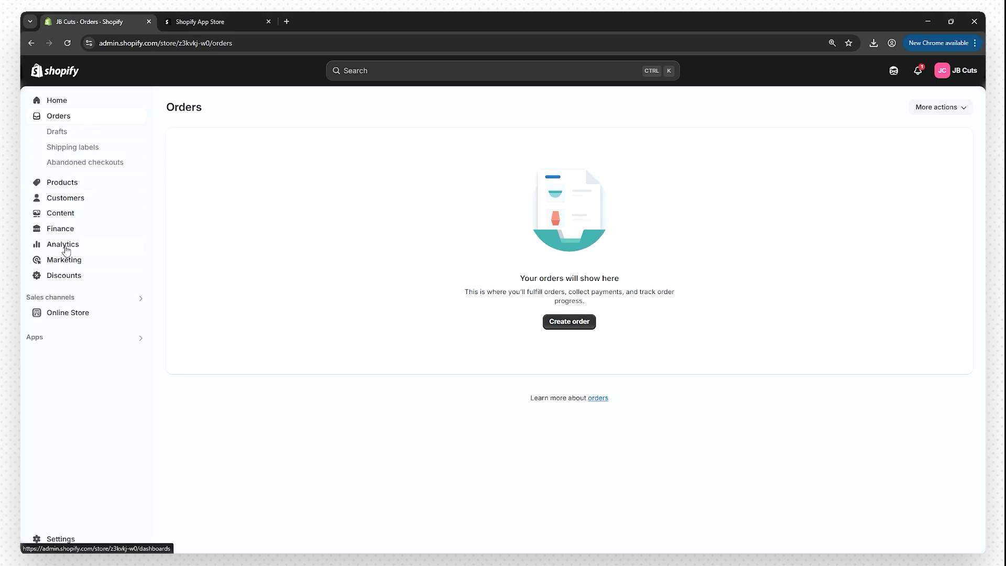
click(65, 247)
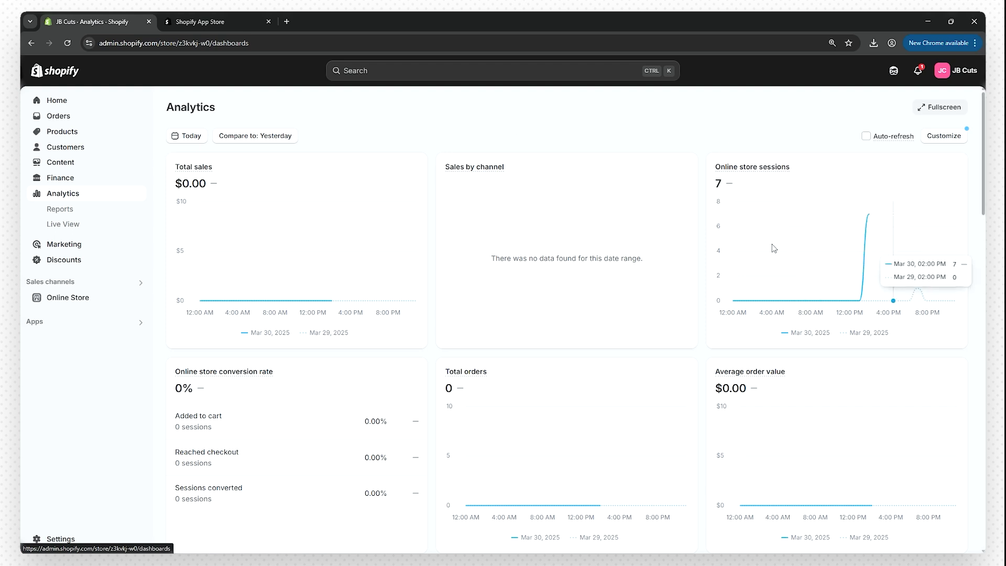
click(195, 139)
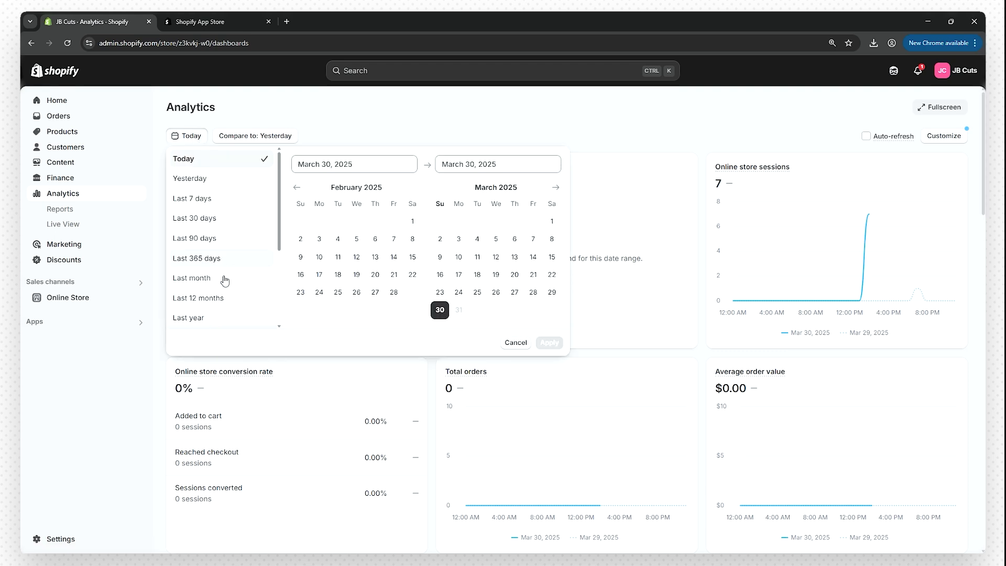
click(337, 135)
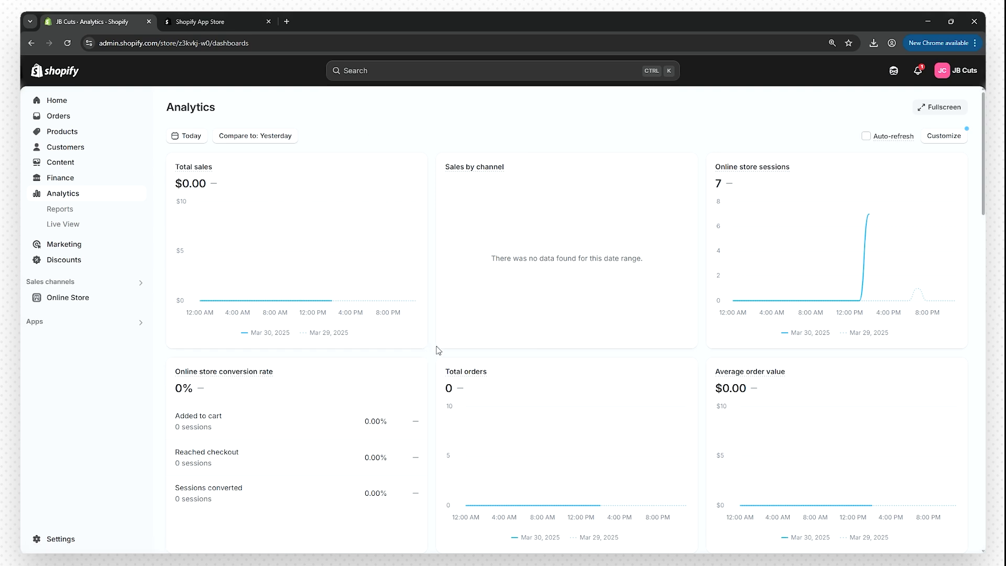
scroll(439, 350, down, 3)
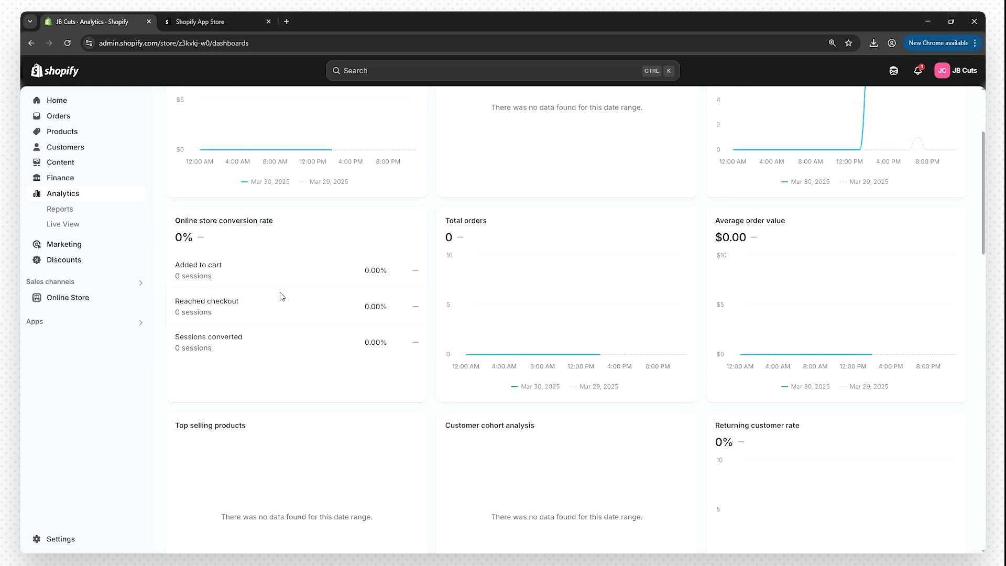
scroll(290, 289, down, 3)
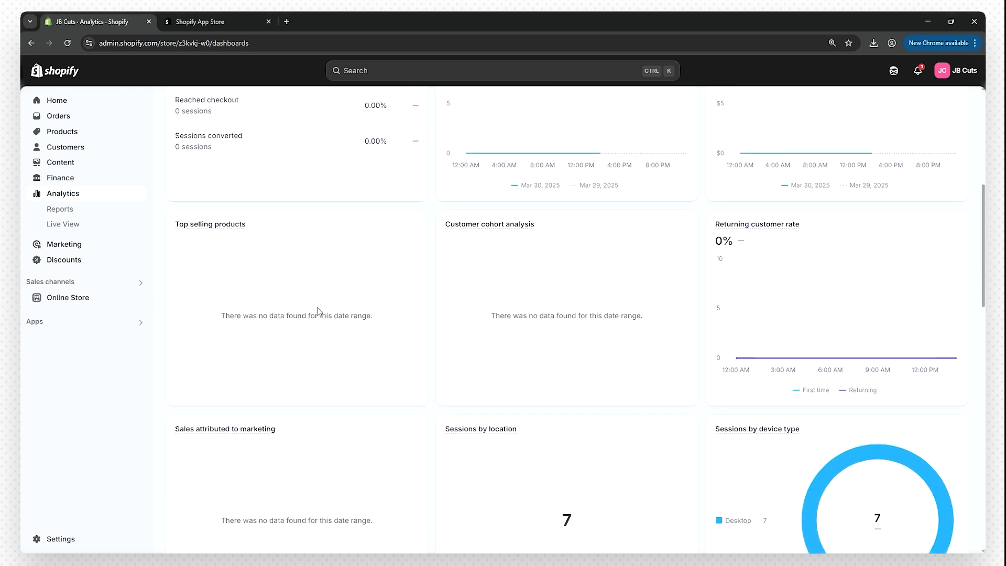
scroll(327, 330, up, 2)
scroll(332, 329, up, 4)
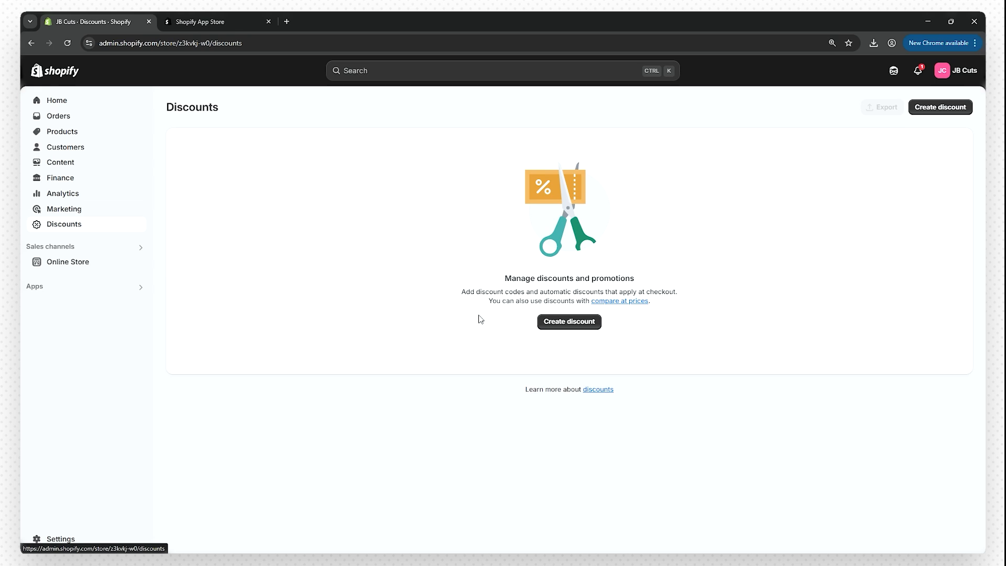
- Create an Amount off order discount JBCUTS10 for 10% off the entire order
click(573, 322)
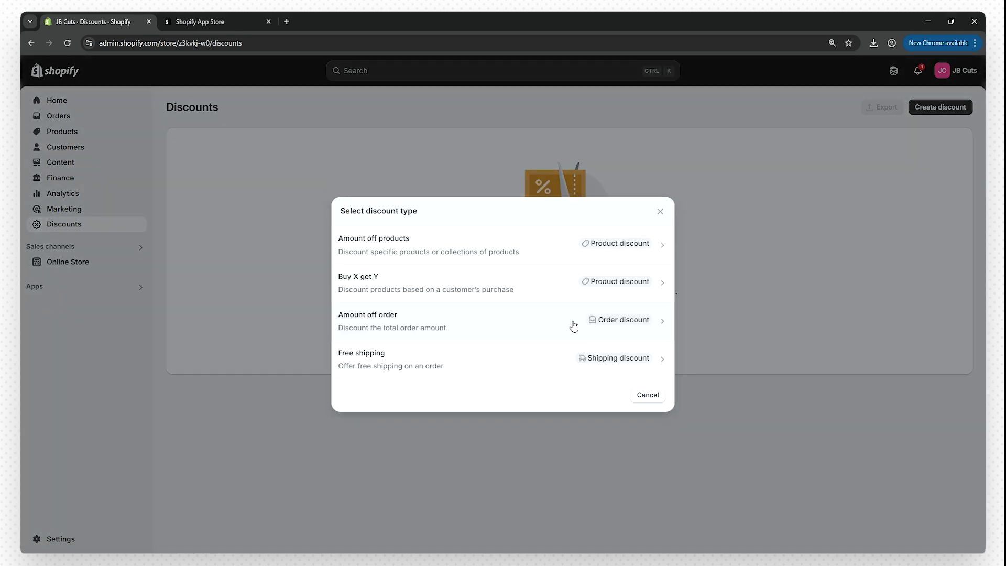
click(608, 323)
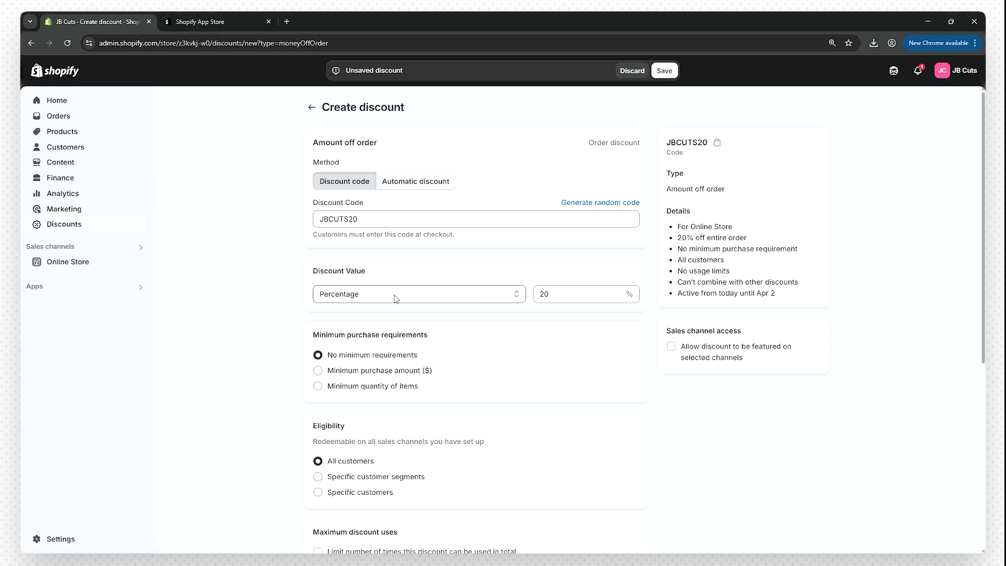
scroll(307, 266, down, 2)
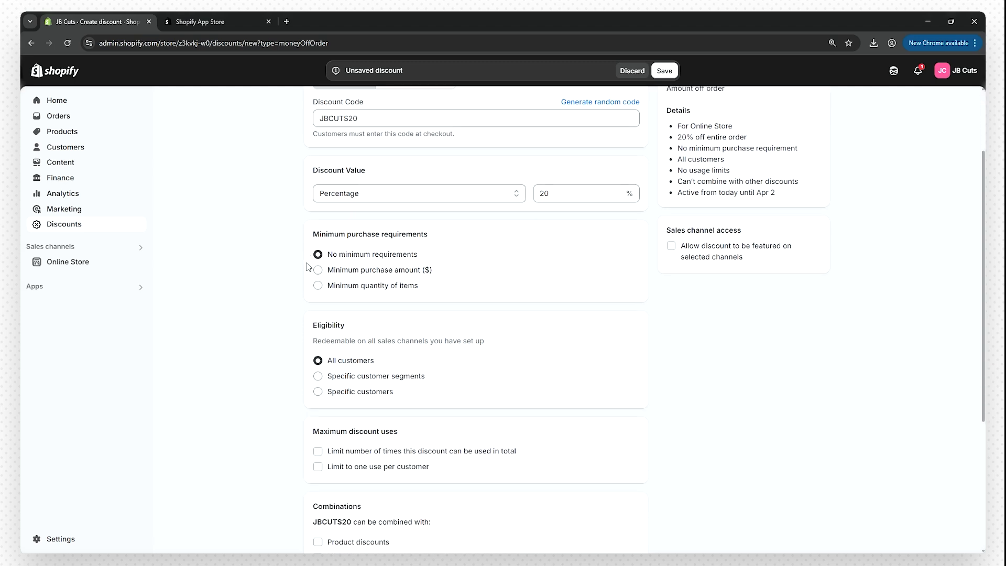
scroll(330, 252, down, 1)
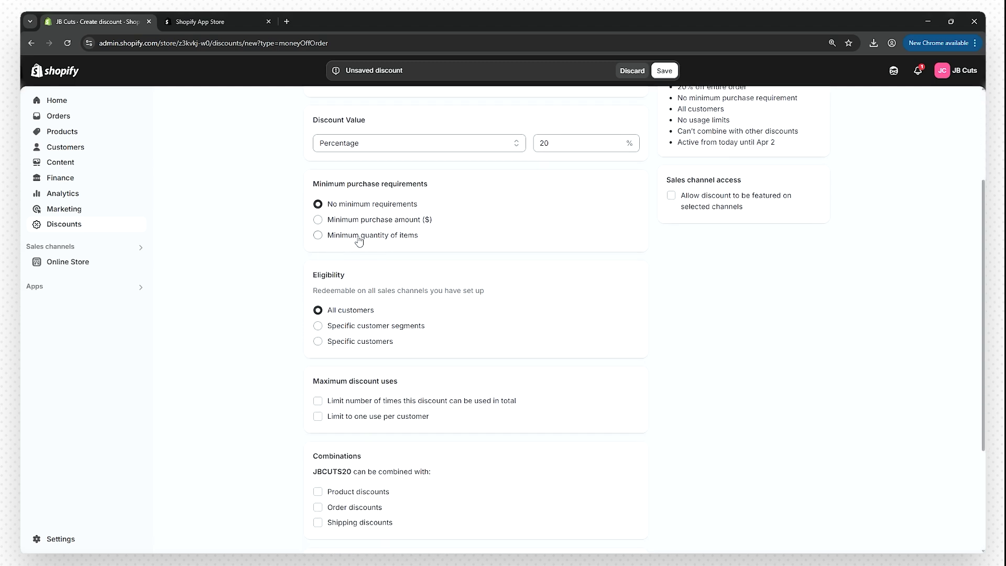
scroll(359, 241, down, 1)
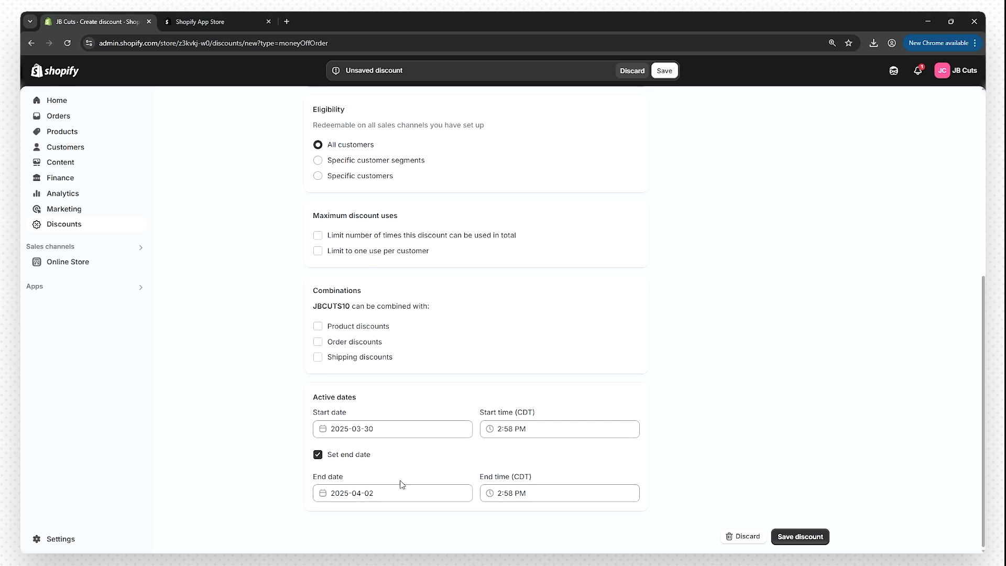
scroll(246, 468, up, 7)
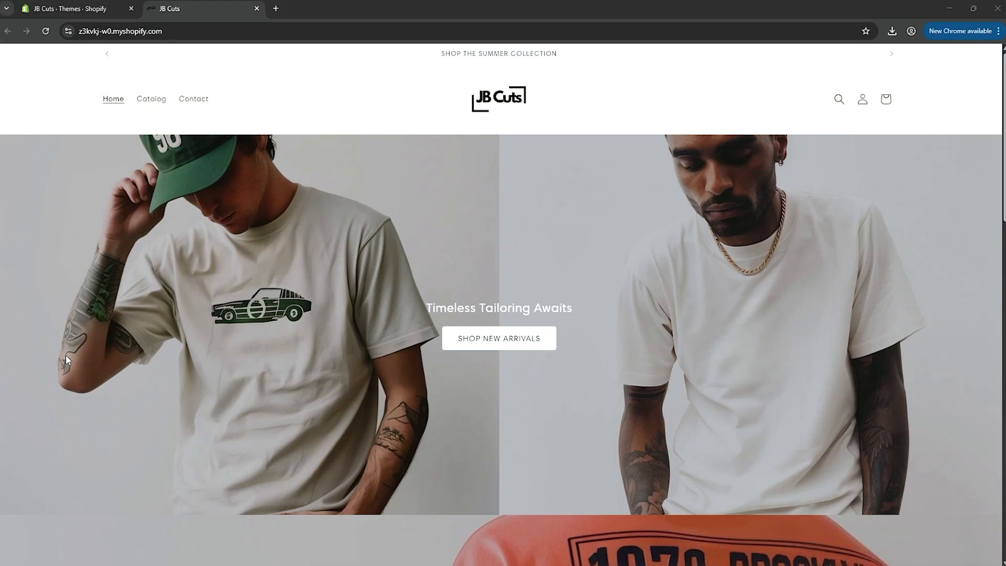
- Scroll the live storefront past the 'Exquisite Fashion' banner to the $50.00 and $54.00 Best Sellers tees
scroll(67, 358, down, 4)
scroll(67, 358, down, 10)
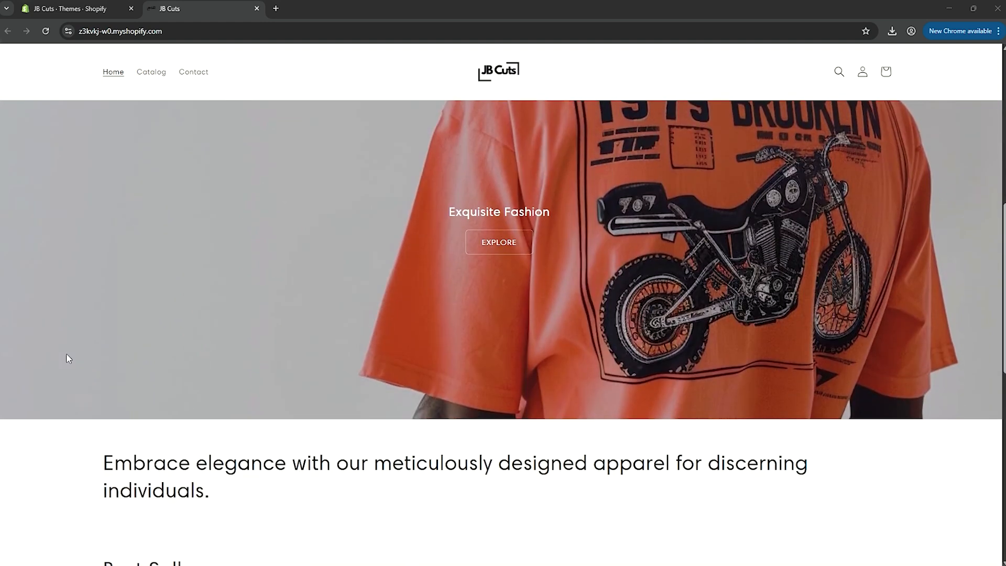
scroll(68, 359, down, 4)
scroll(71, 356, up, 7)
scroll(74, 356, up, 5)
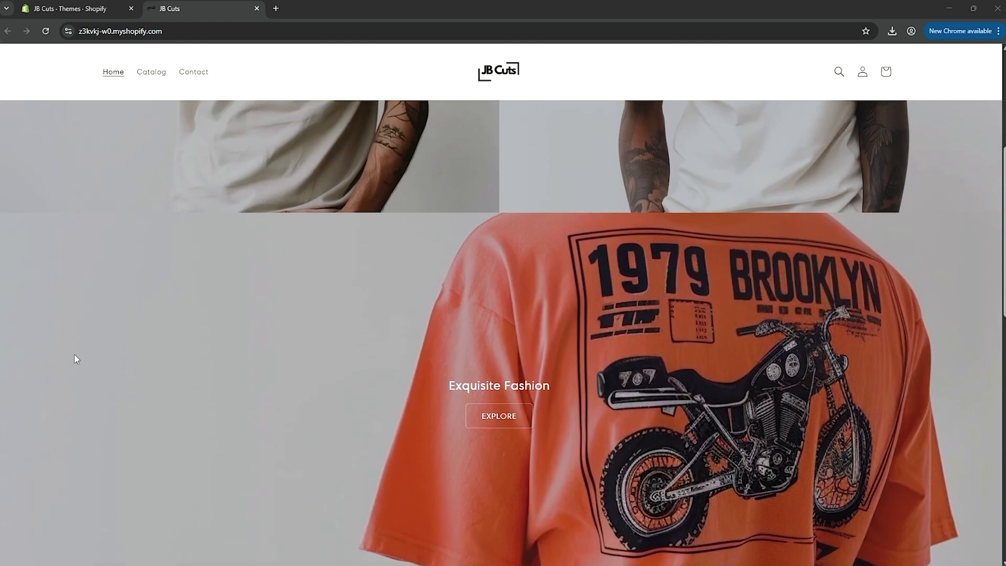